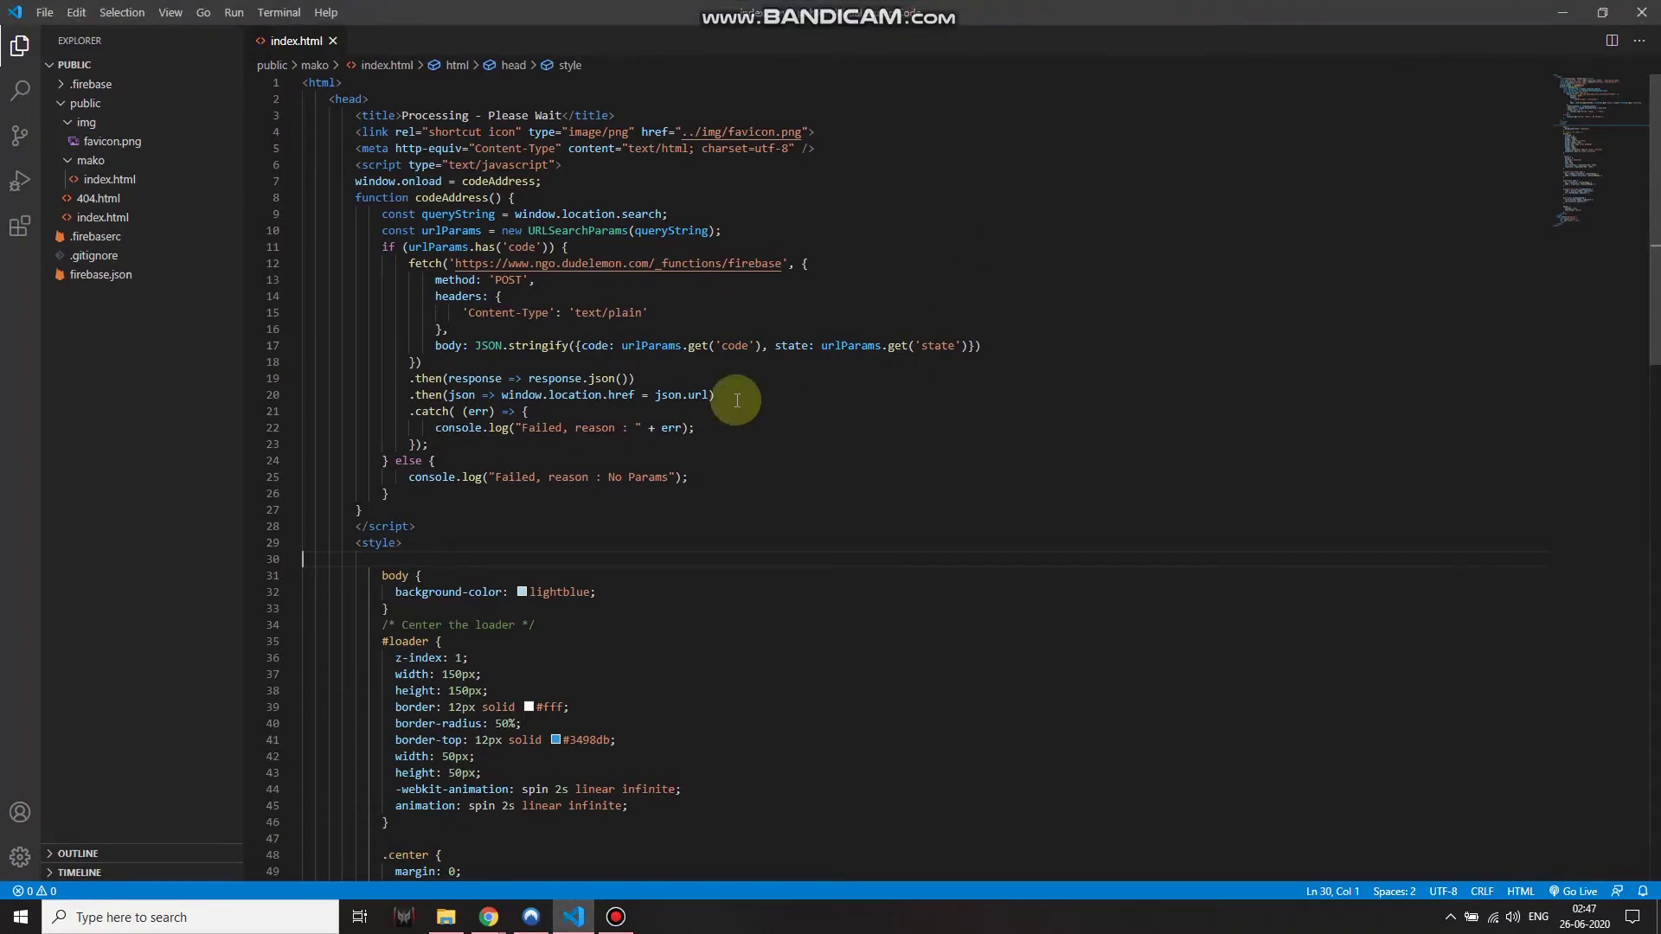
Bring the Chrome window with the NGO Account Creation page to the front
left_click(488, 915)
left_click(577, 873)
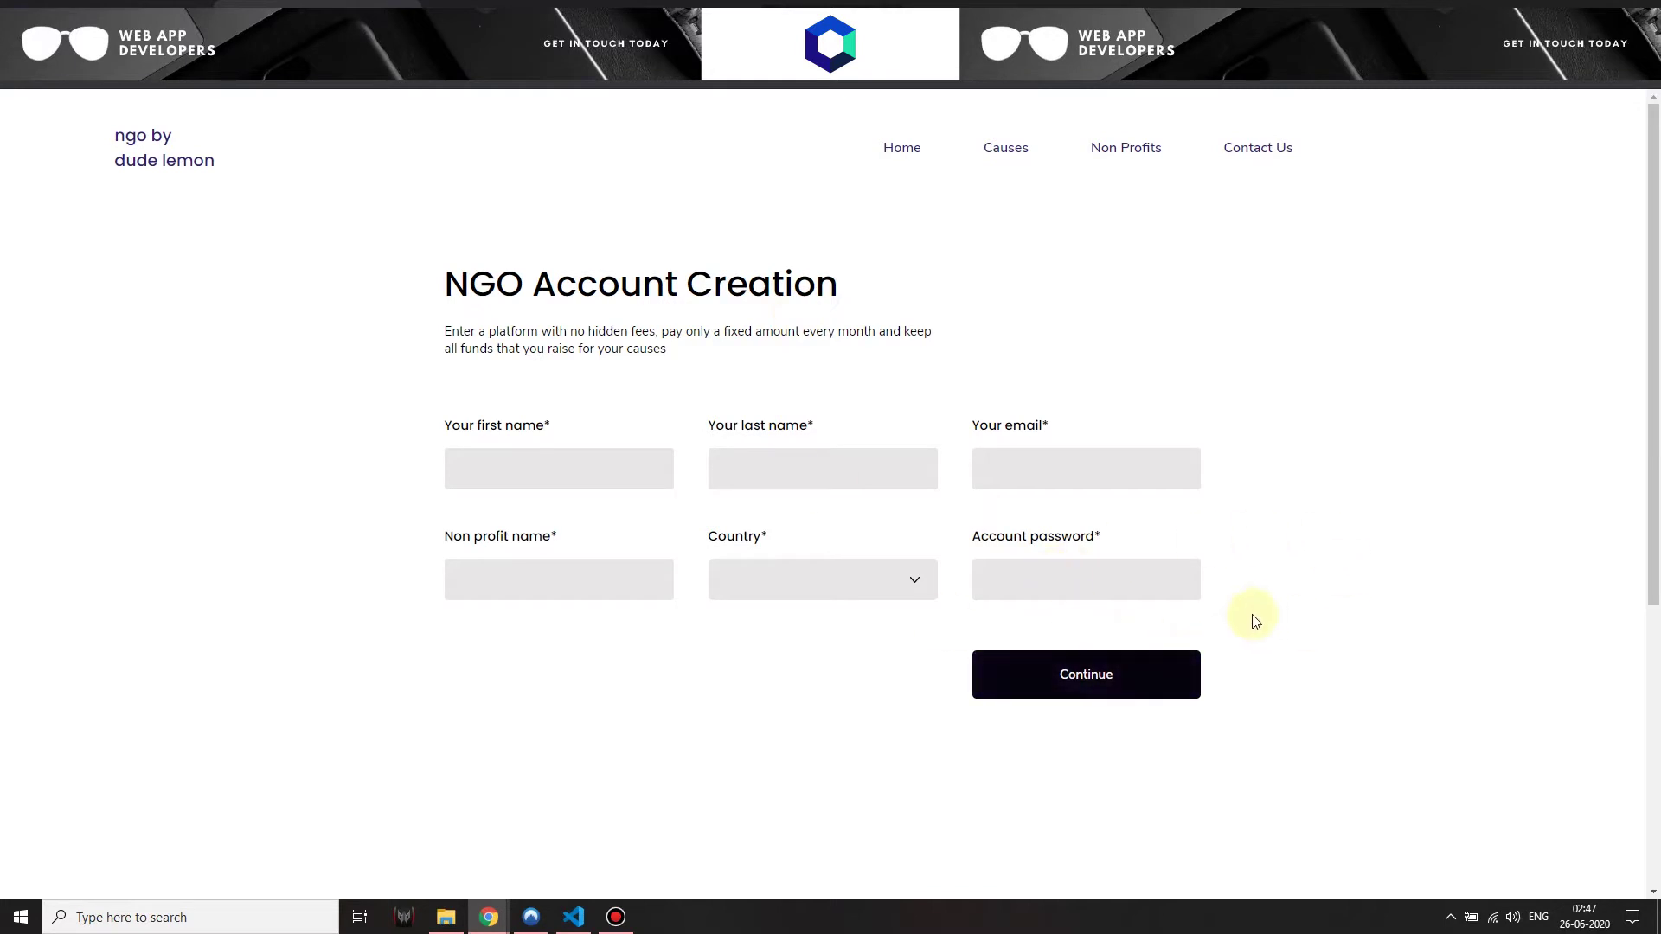
scroll(1252, 618, "down", 3)
key("ctrl+Tab")
scroll(848, 604, "up", 3)
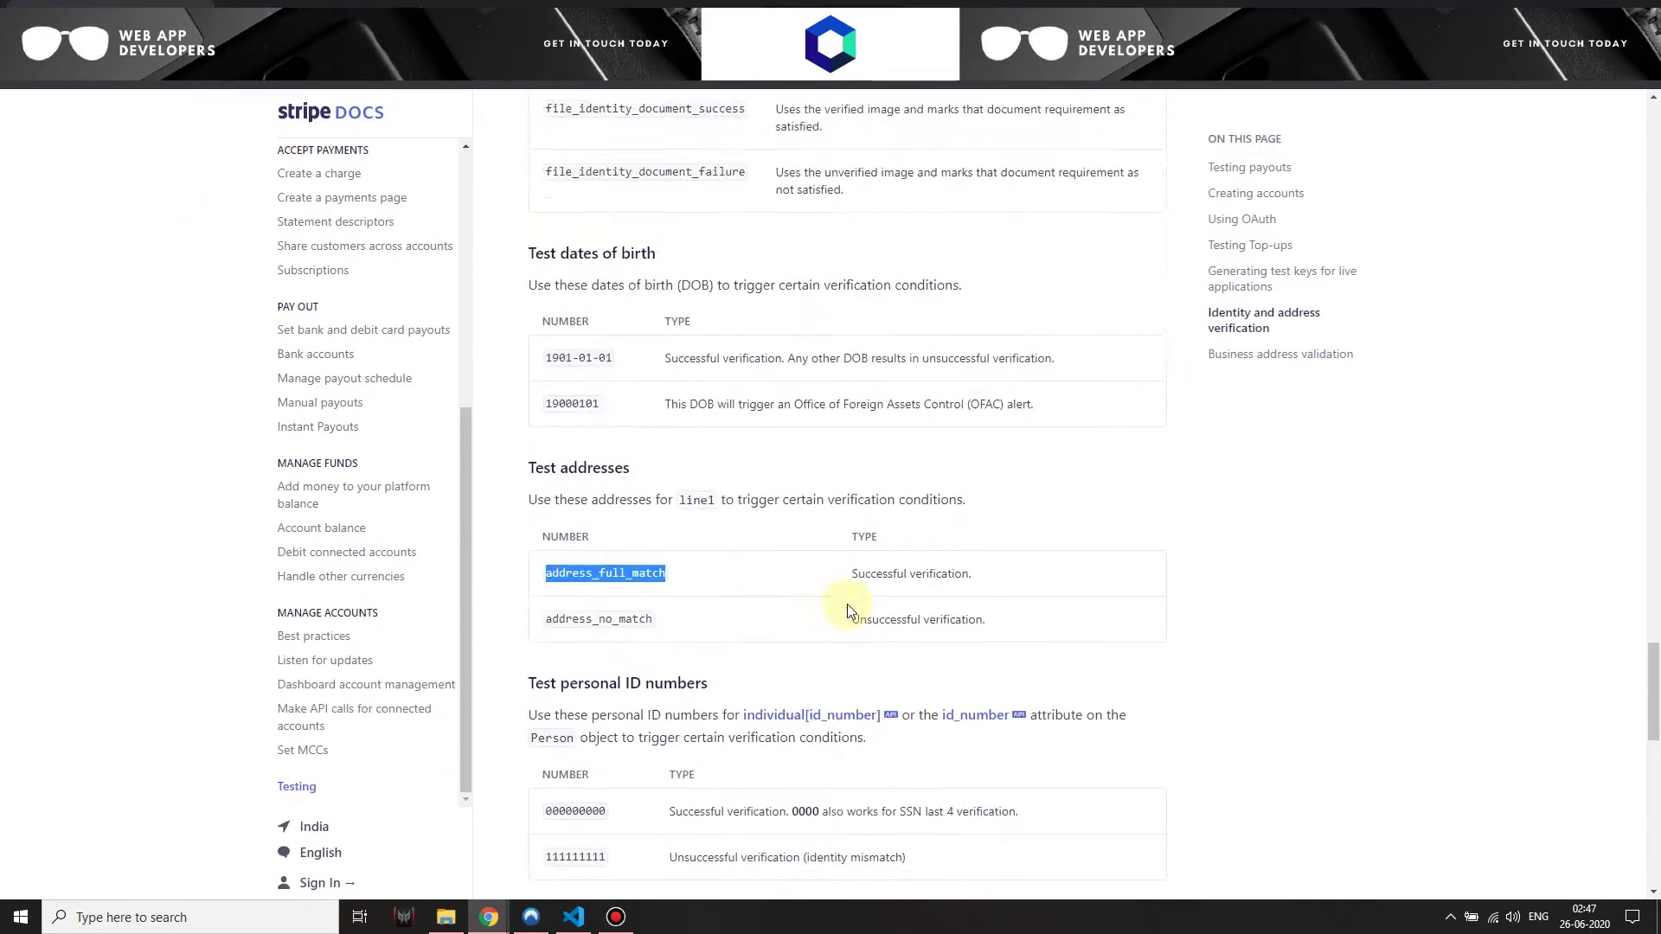
scroll(848, 604, "down", 3)
left_click(327, 2)
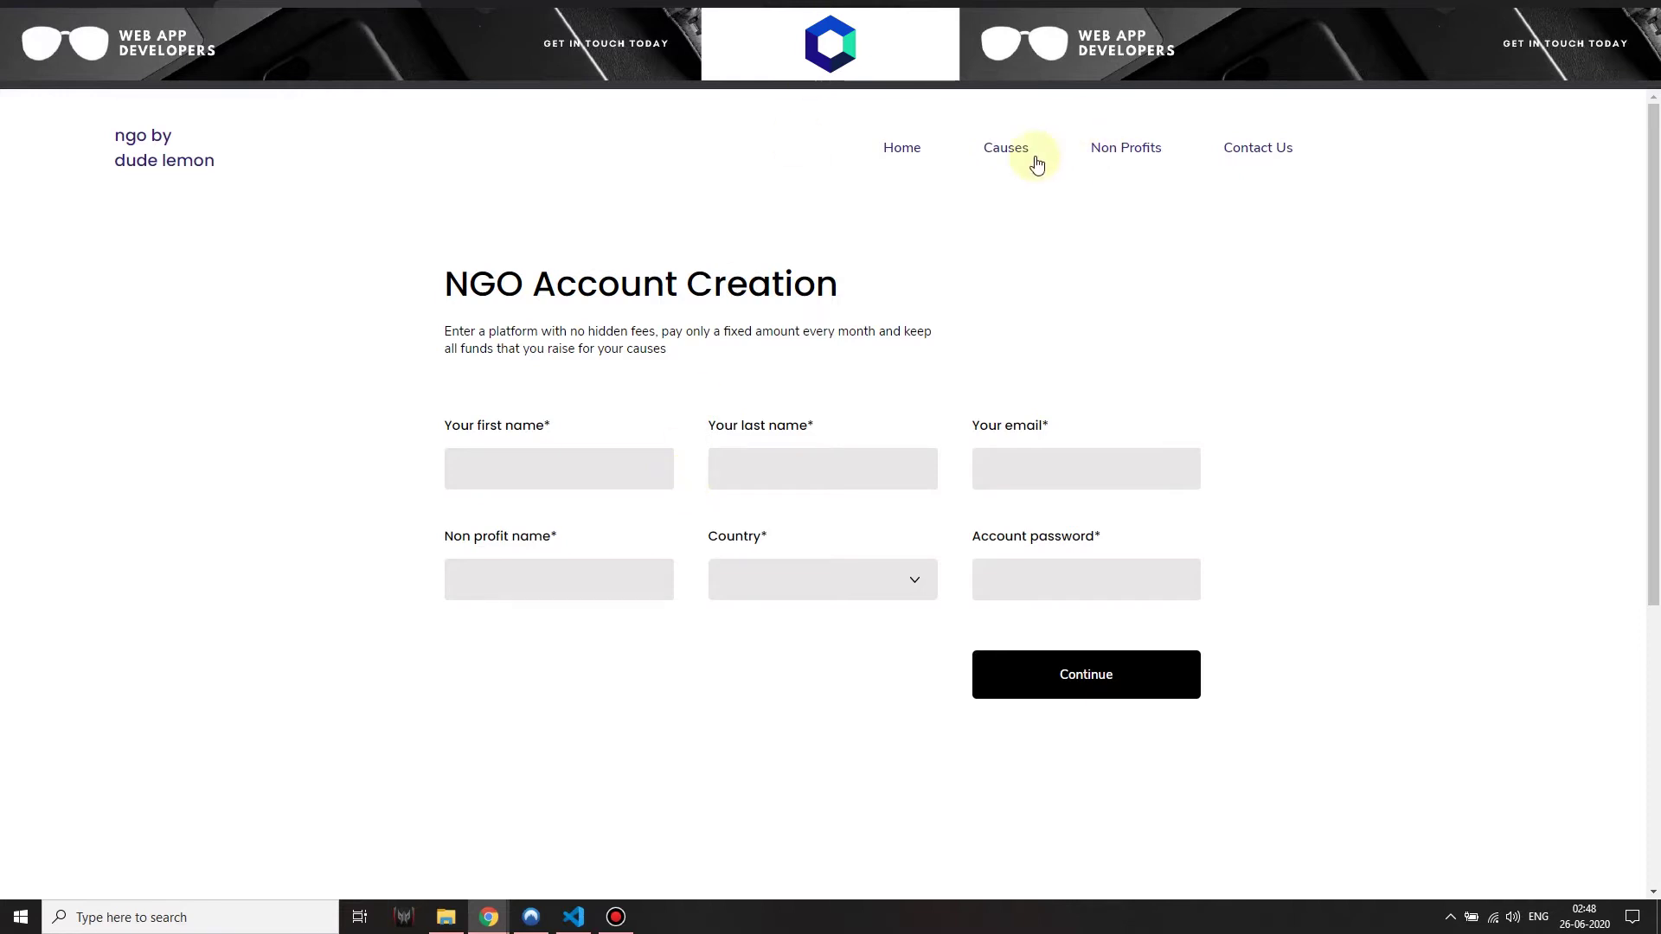
Enter the account holder's first name, last name and email address on the sign-up form
left_click(500, 478)
type("Nick")
left_click(753, 468)
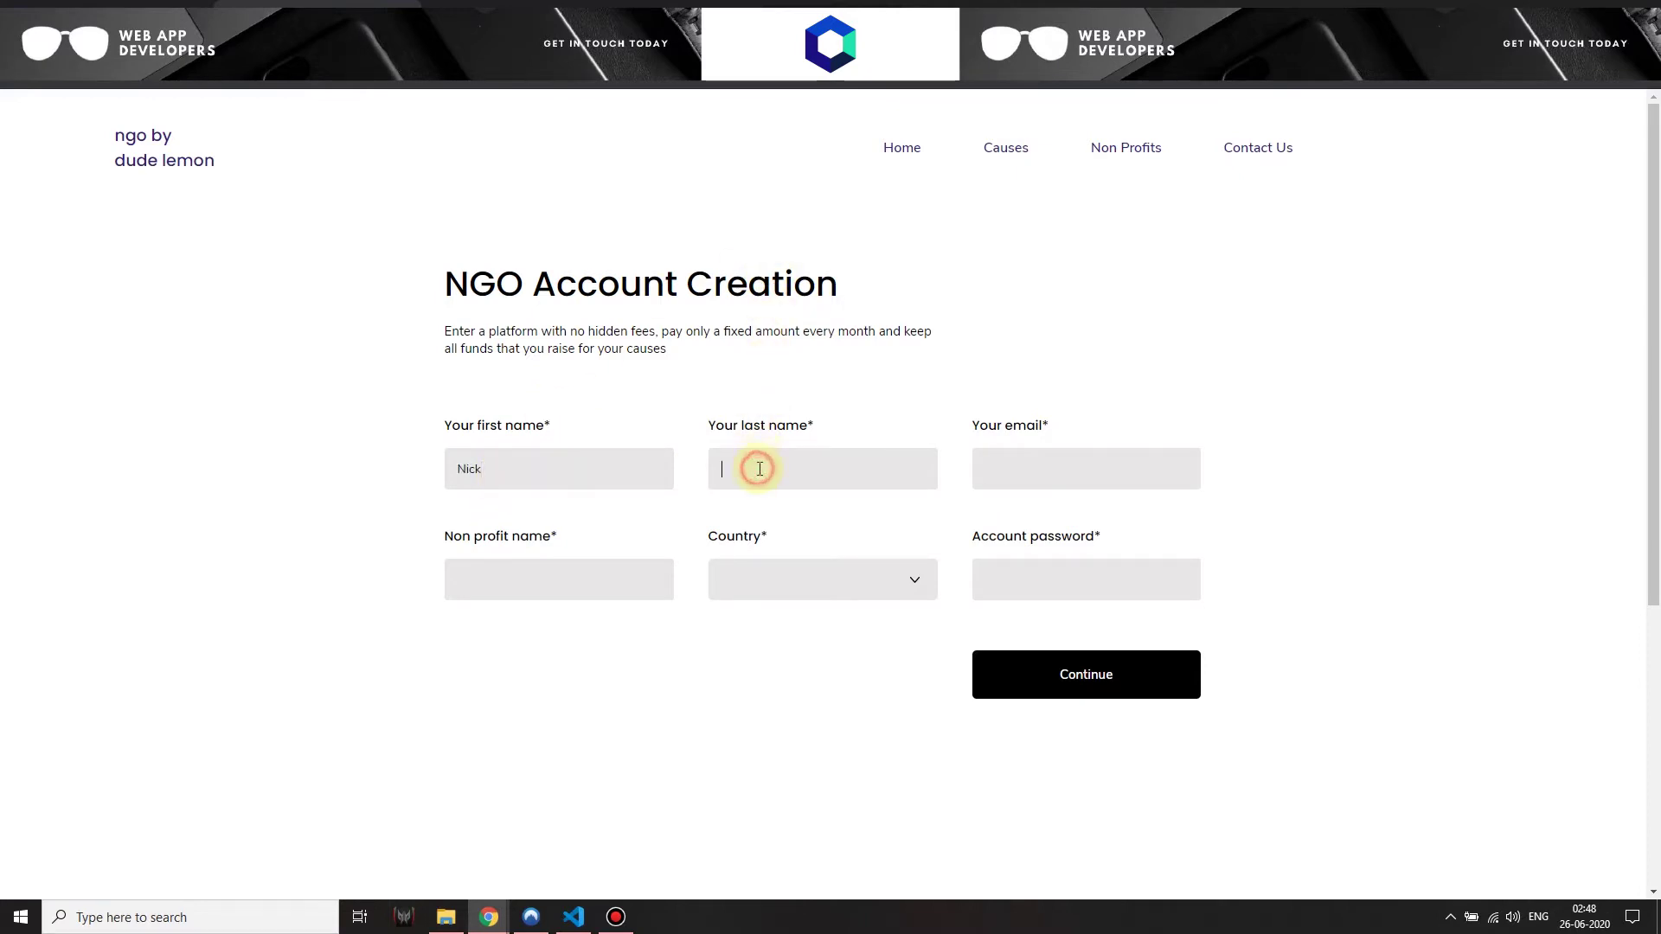
type("Carter")
left_click(1065, 460)
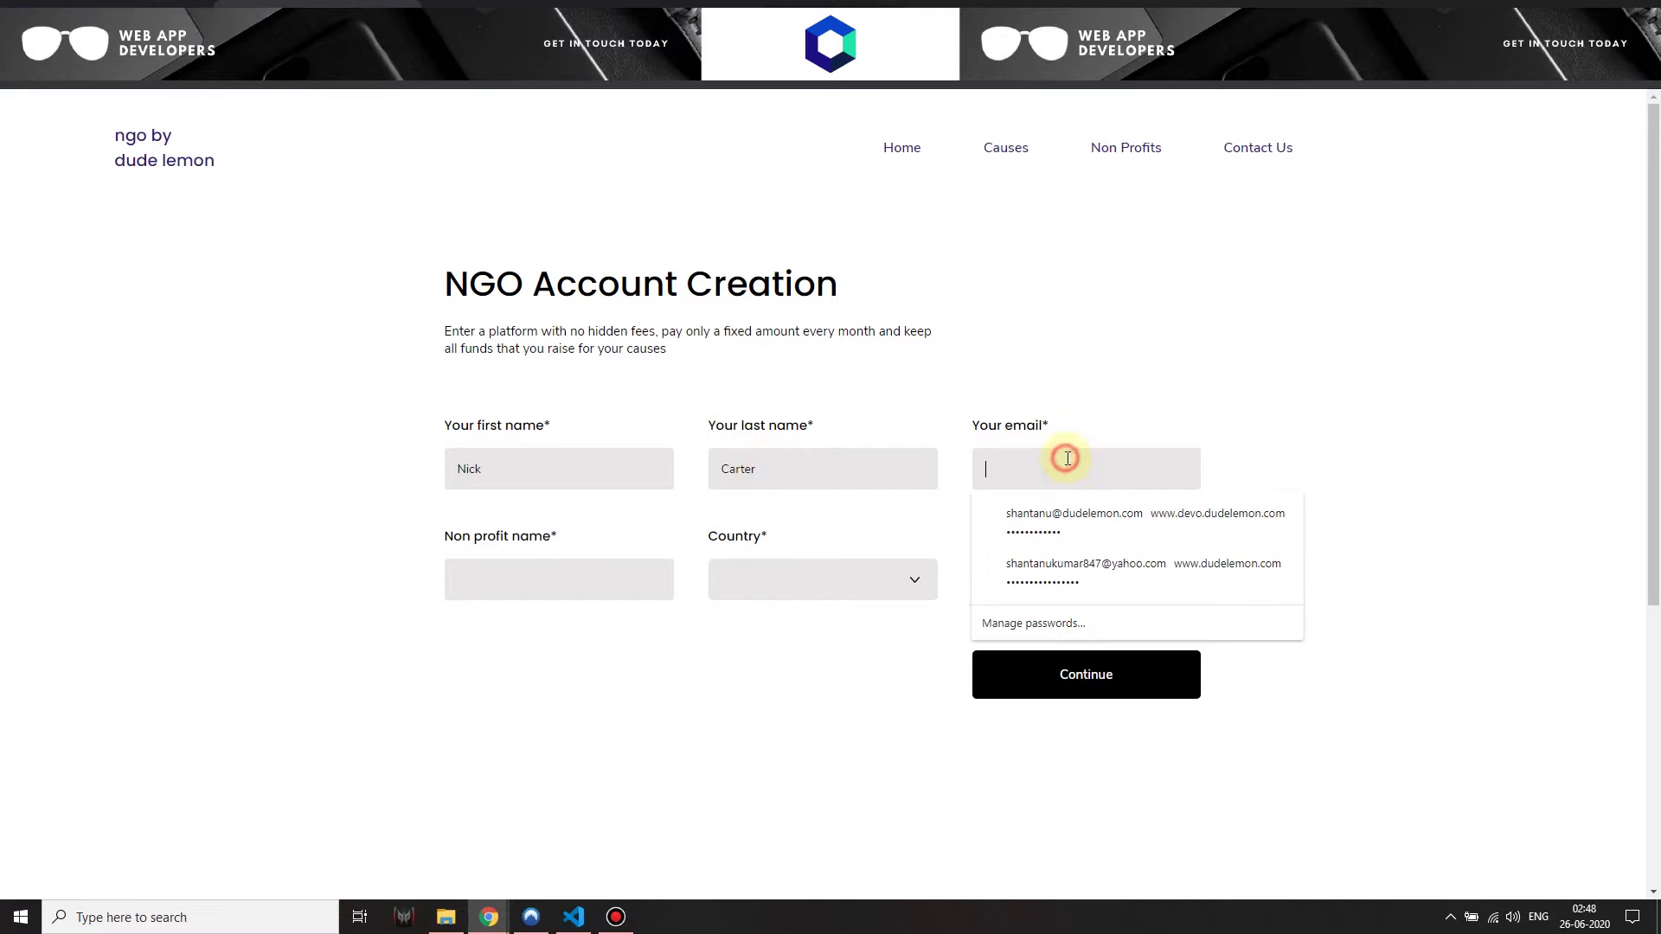
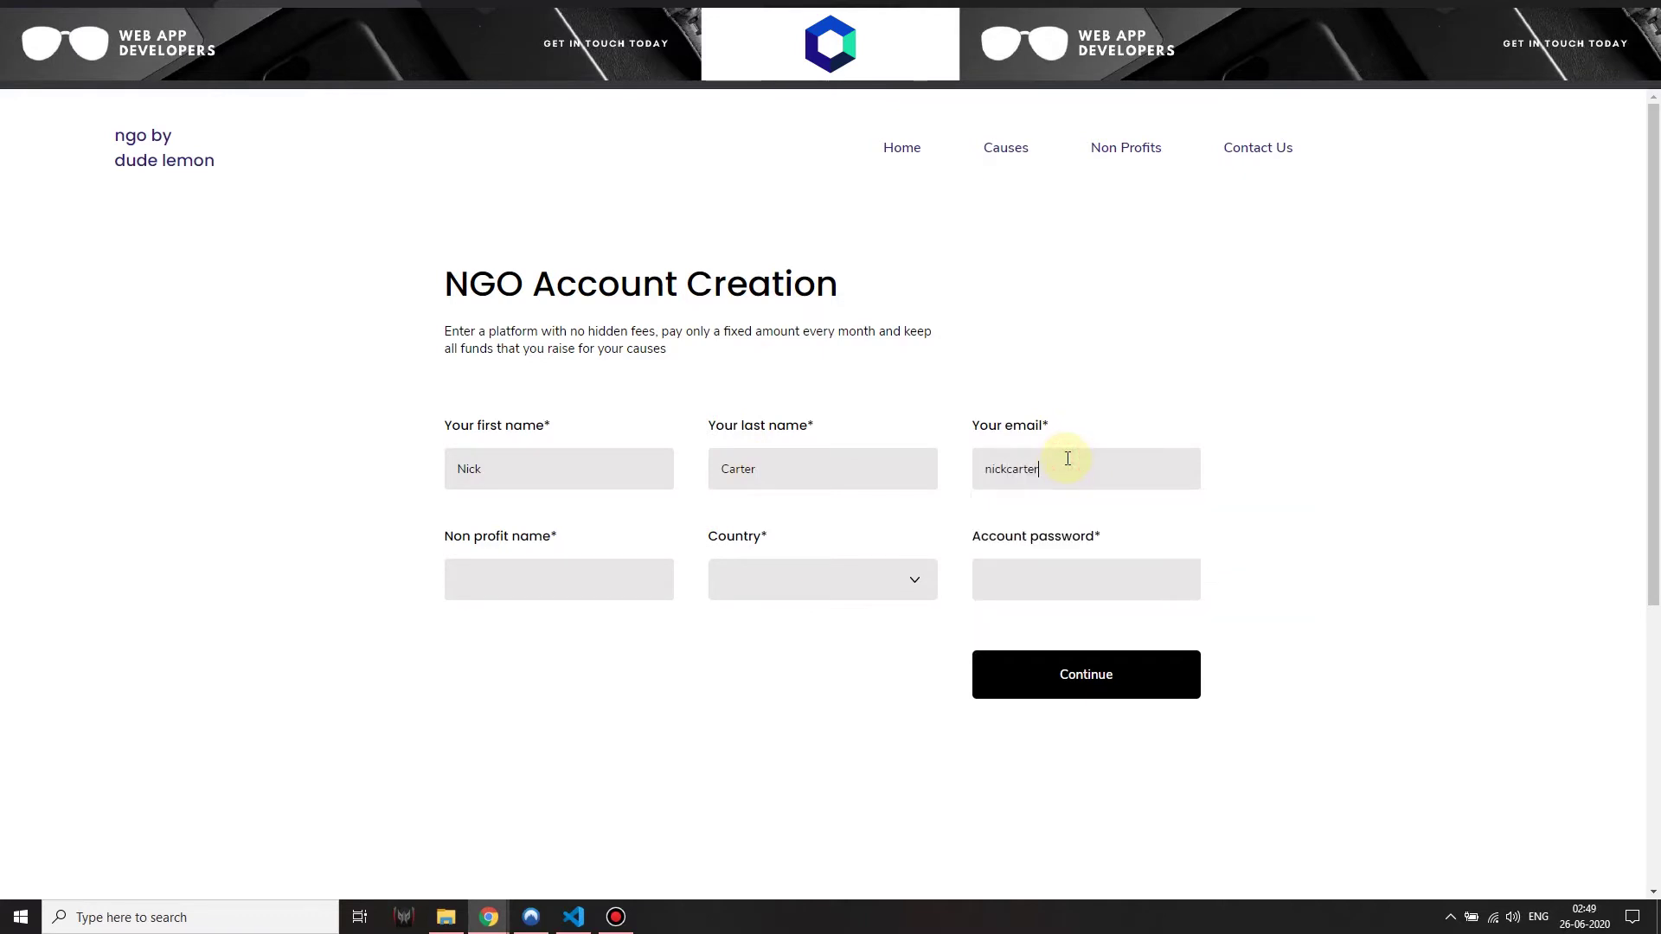
Name the non-profit 'Wix Non Profit Inc.', choose United States, set a password and submit
left_click(552, 589)
type("Wix Non Pr")
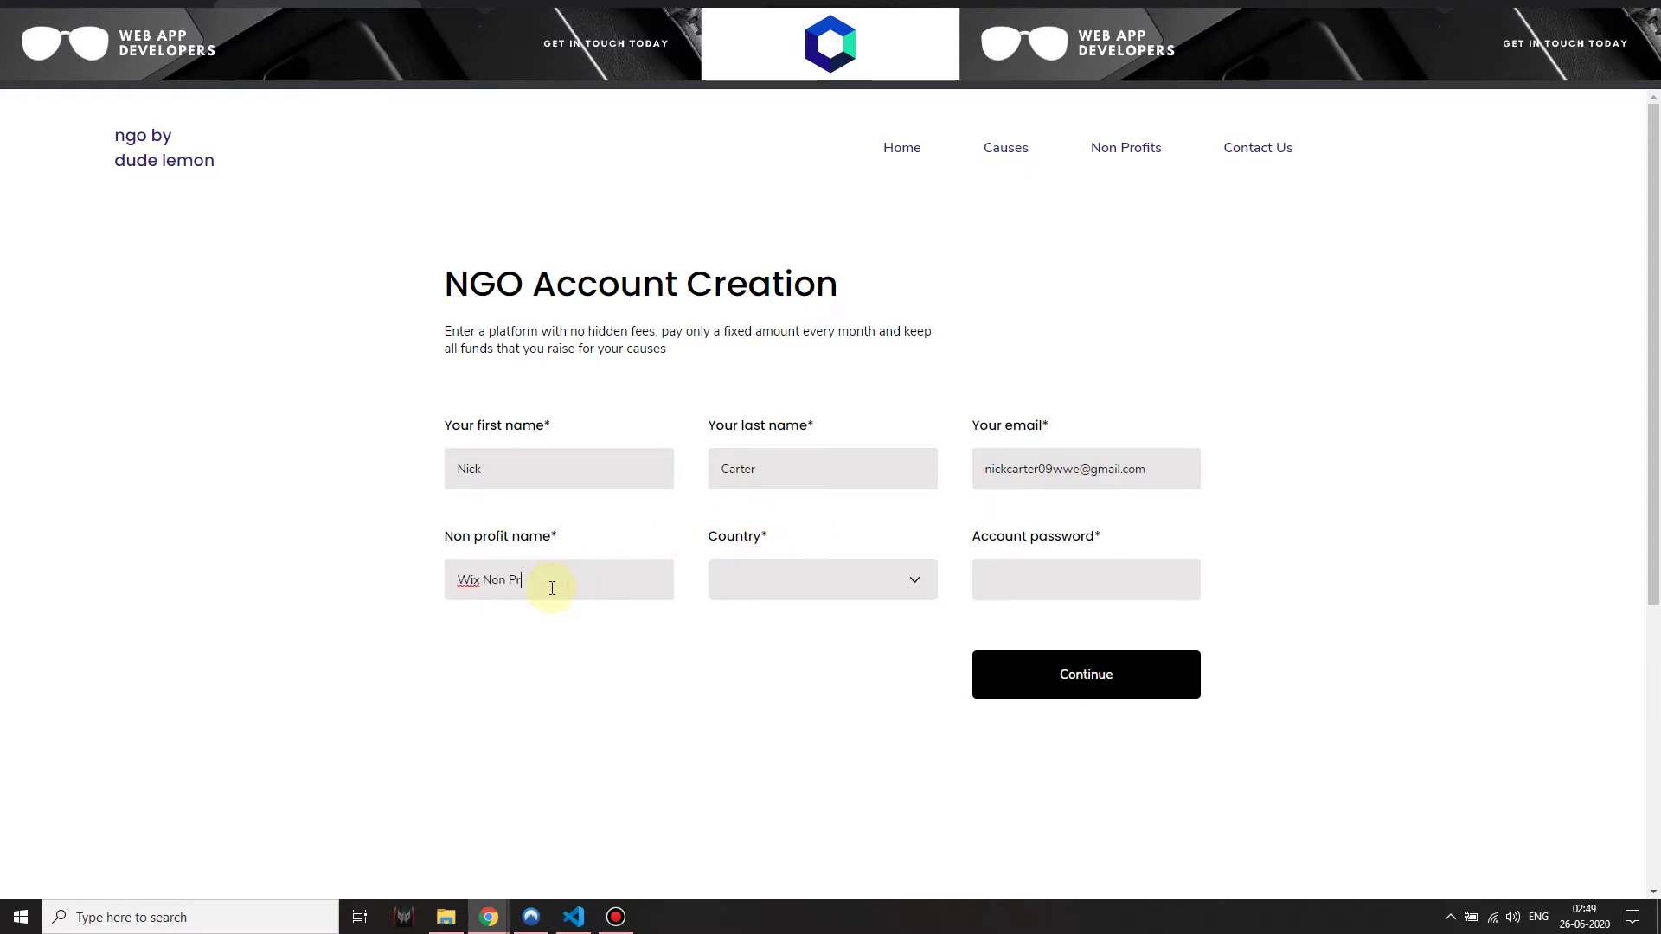
type("ofit Inc.")
key("ctrl+a")
left_click(814, 597)
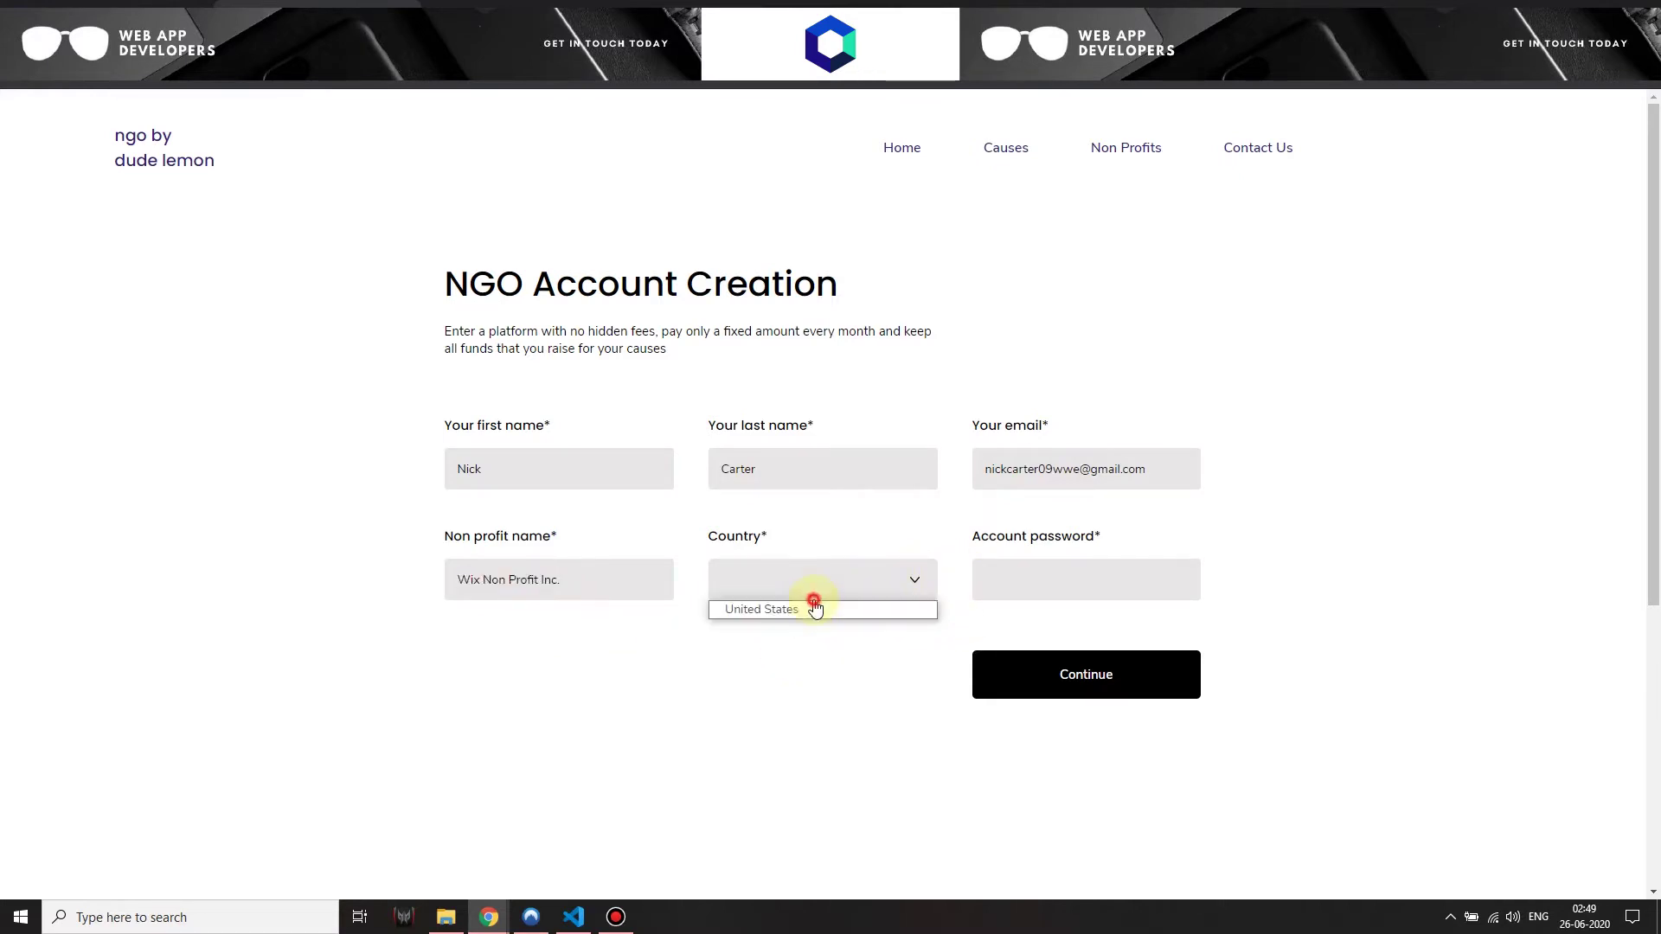
left_click(808, 608)
left_click(1002, 592)
type("•••")
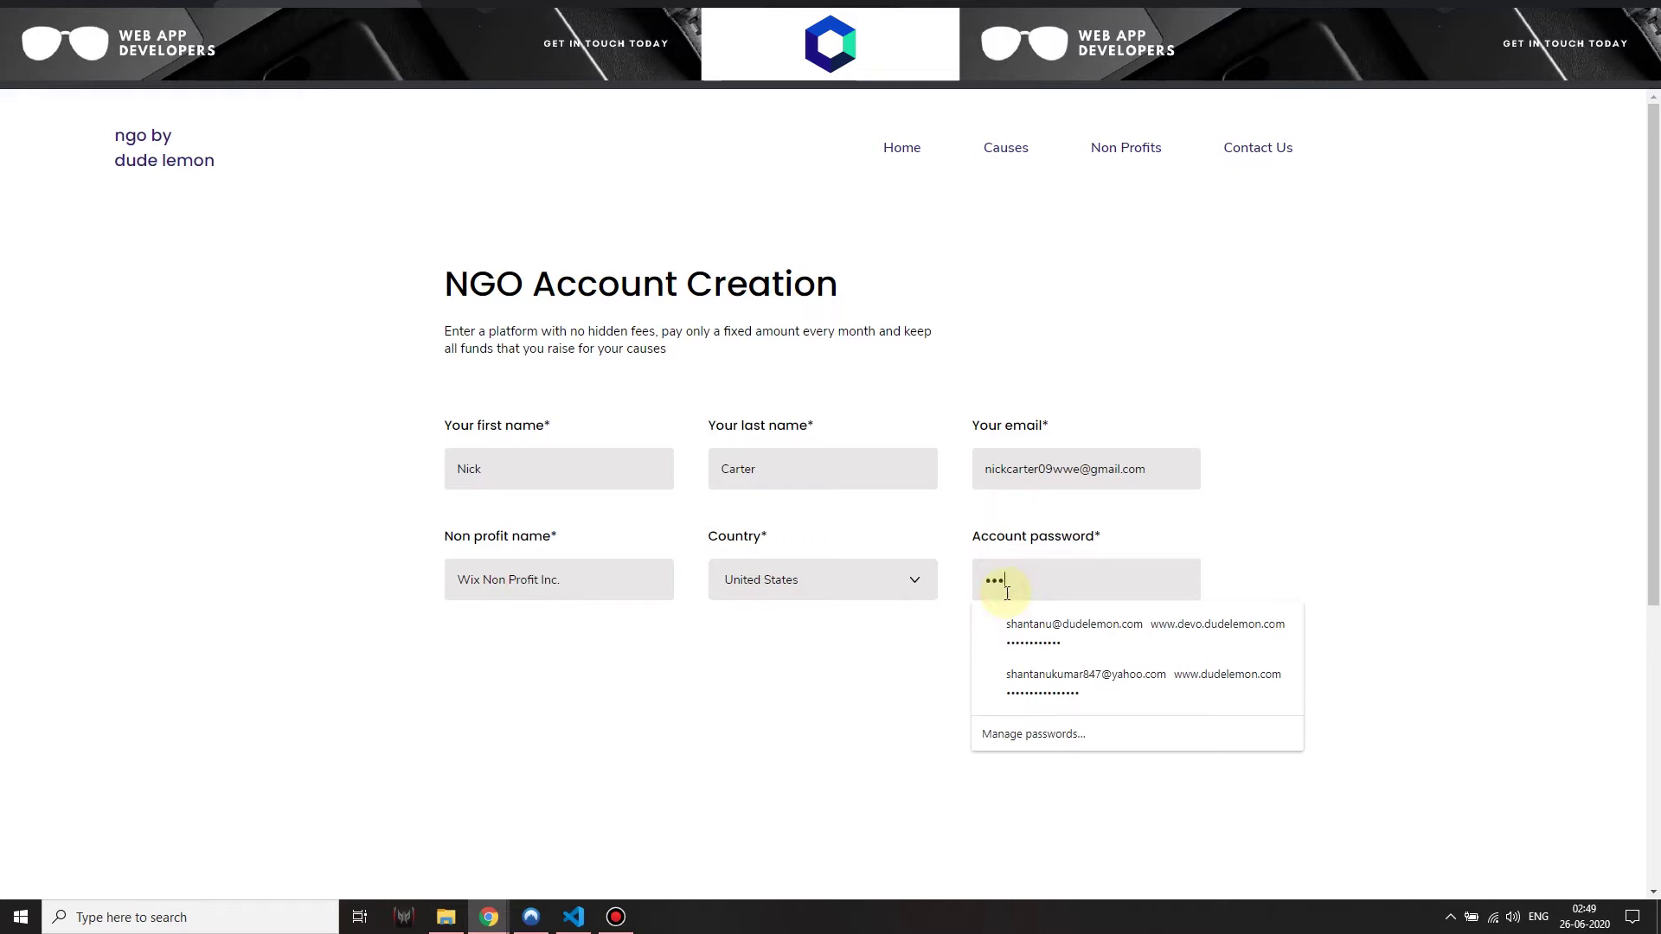
type("••••••")
left_click(778, 698)
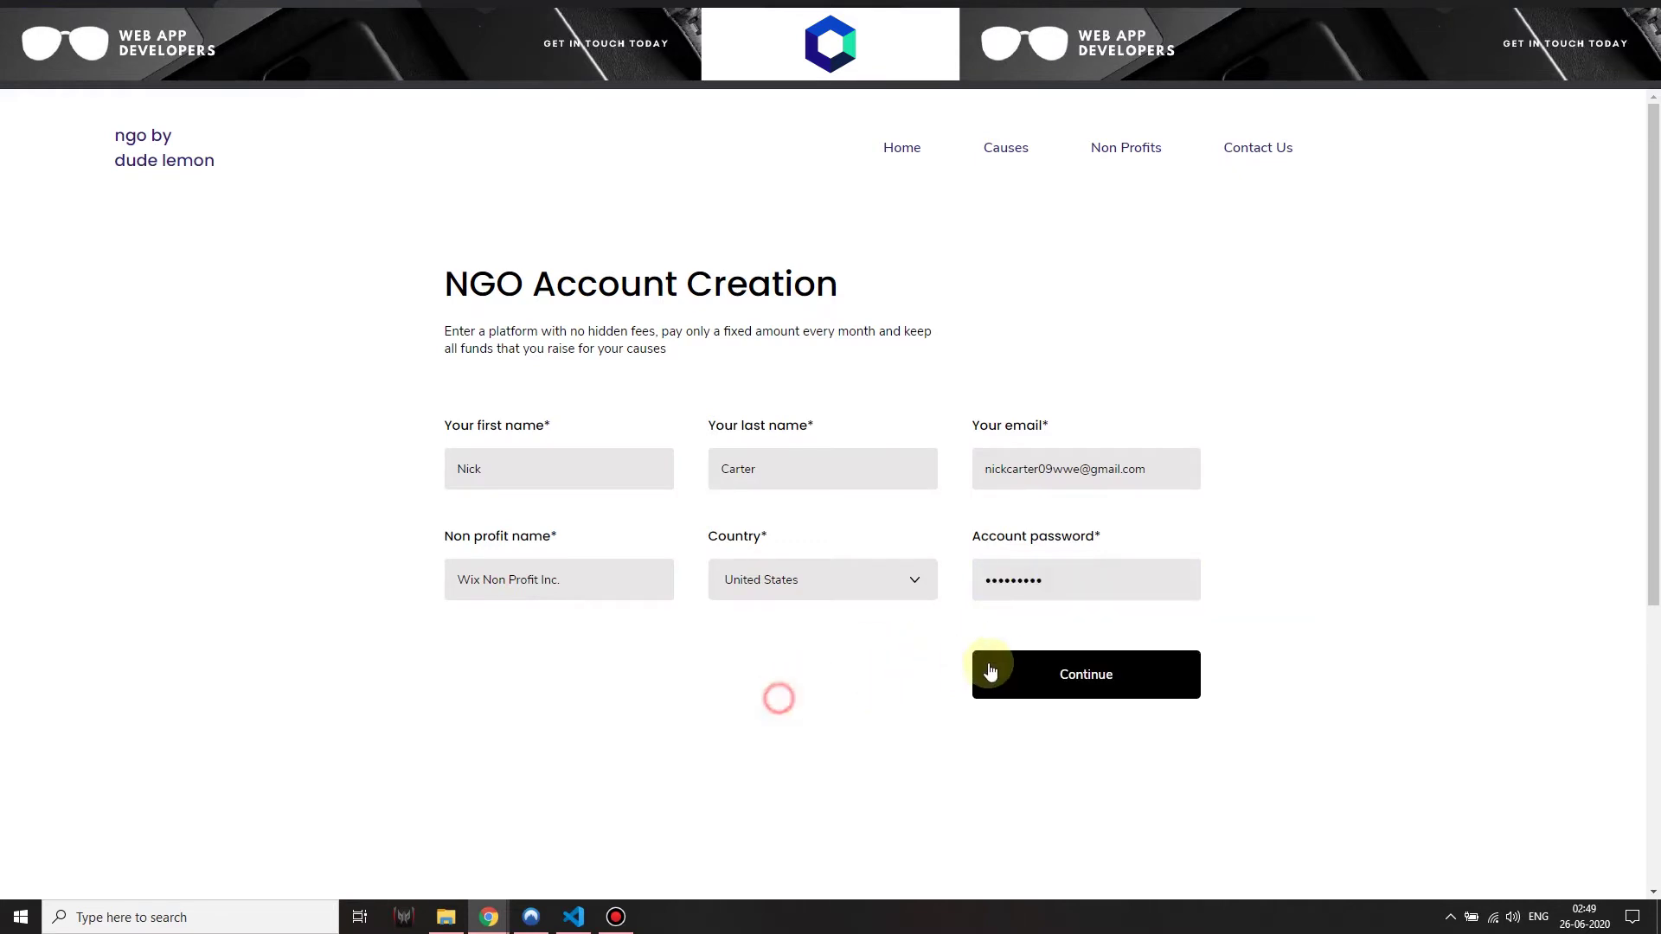
left_click(990, 672)
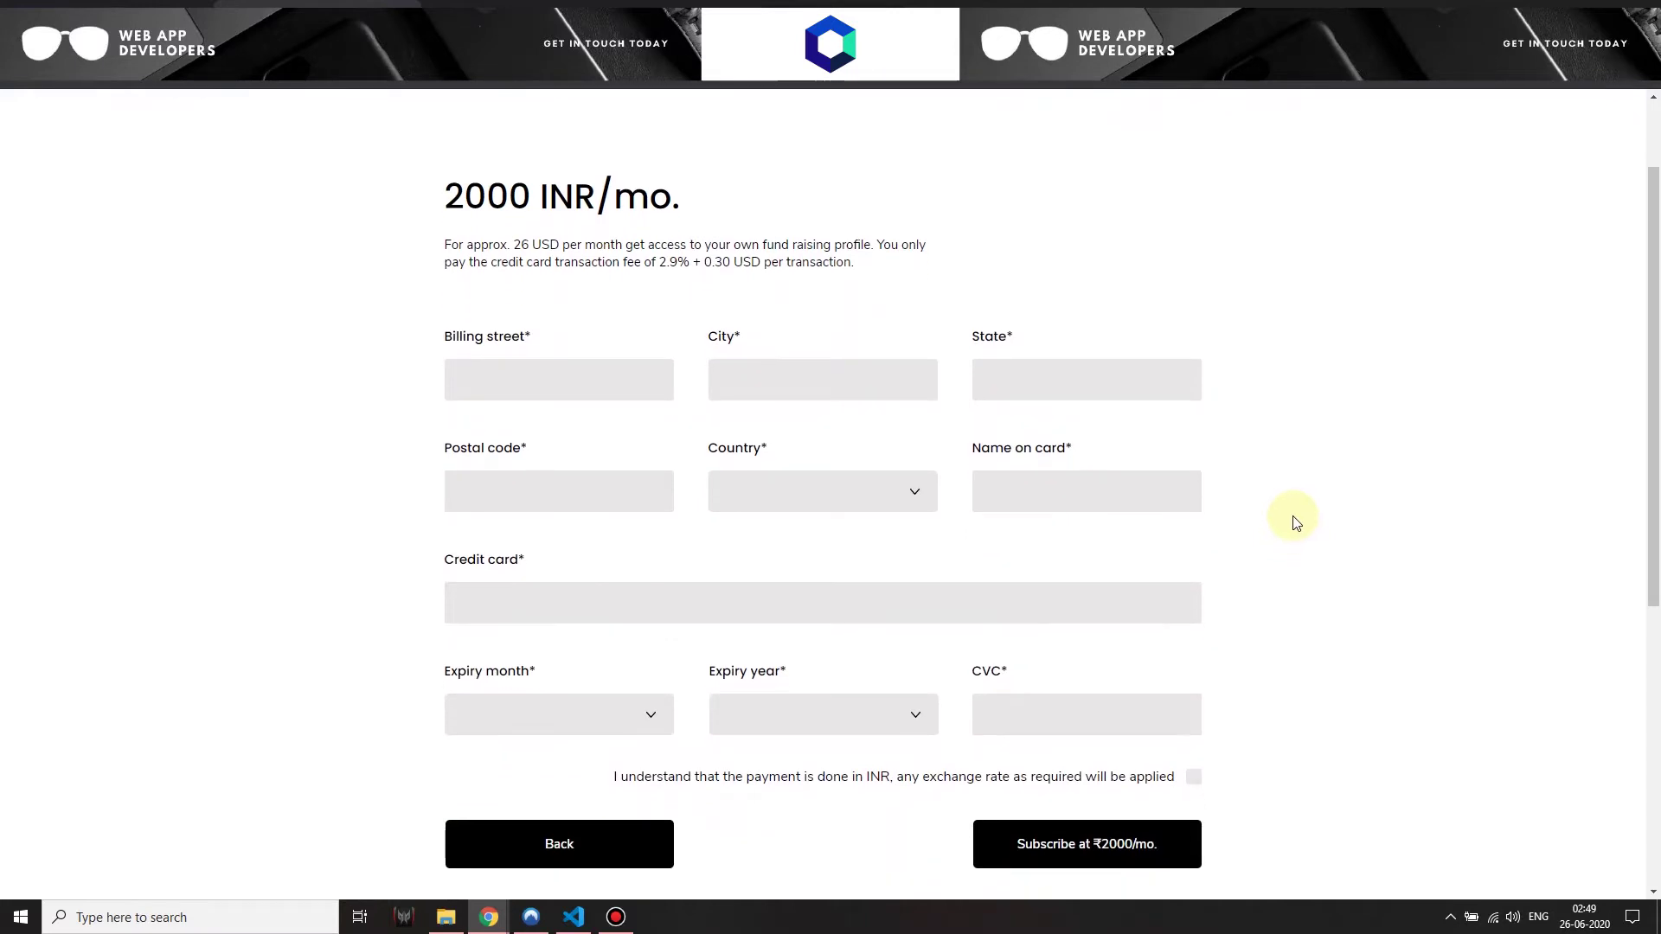
Fill the billing address with street, city, state, postal code 90001 and United States as country
scroll(1312, 568, "up", 1)
scroll(1456, 608, "down", 3)
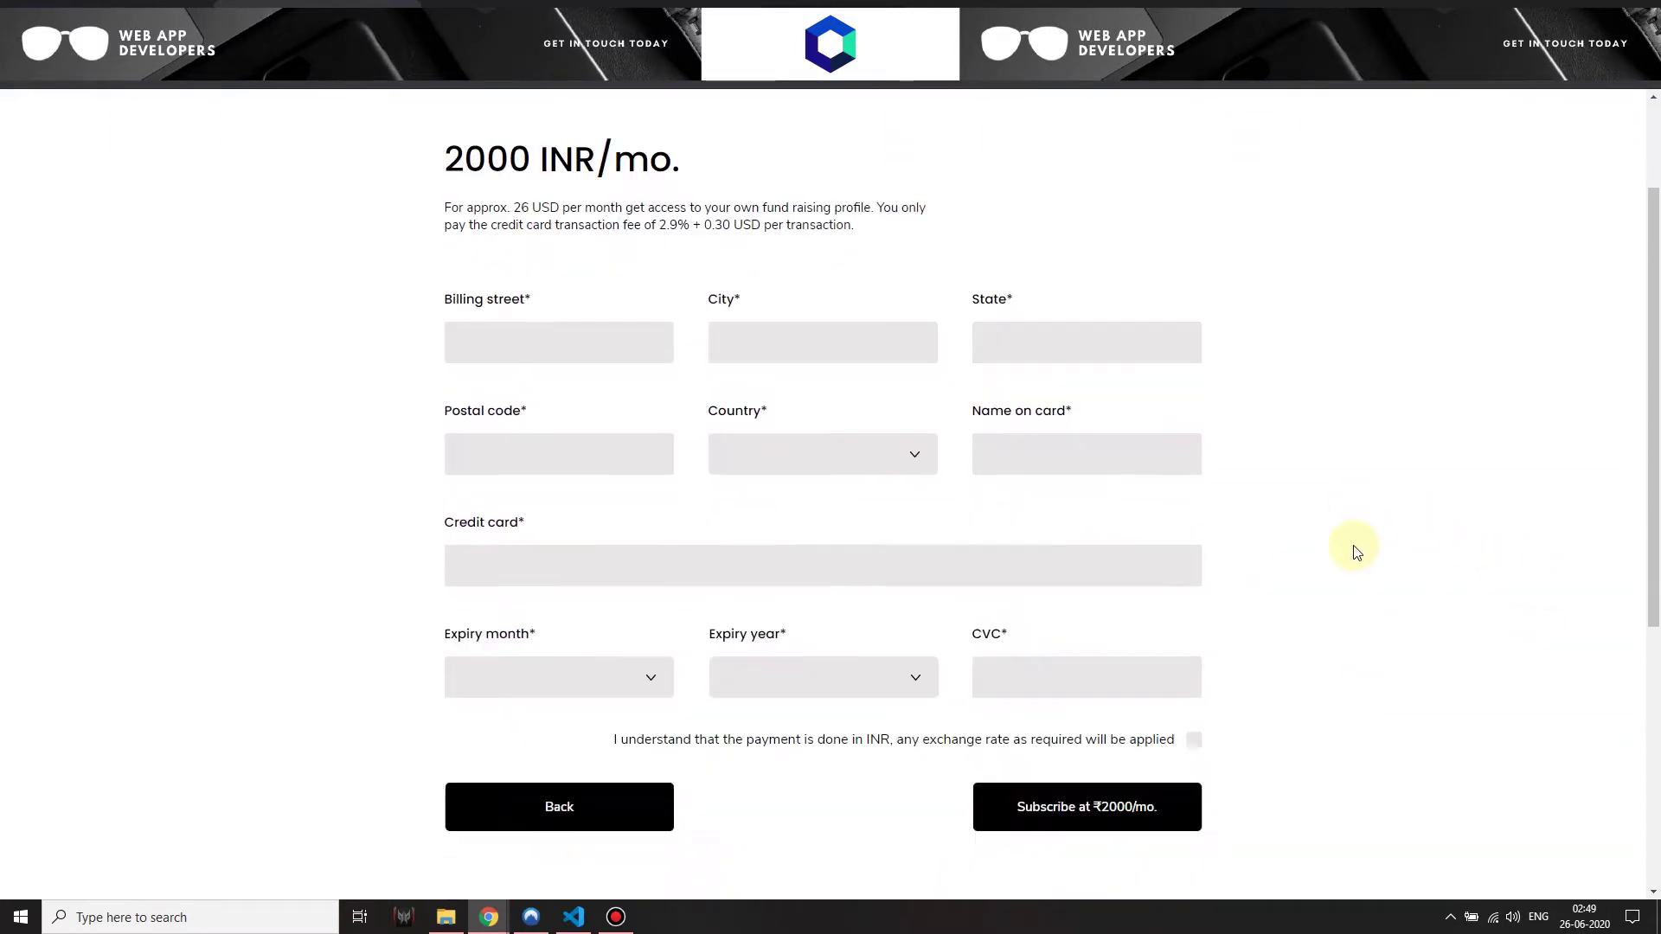
scroll(845, 667, "down", 2)
scroll(415, 334, "up", 4)
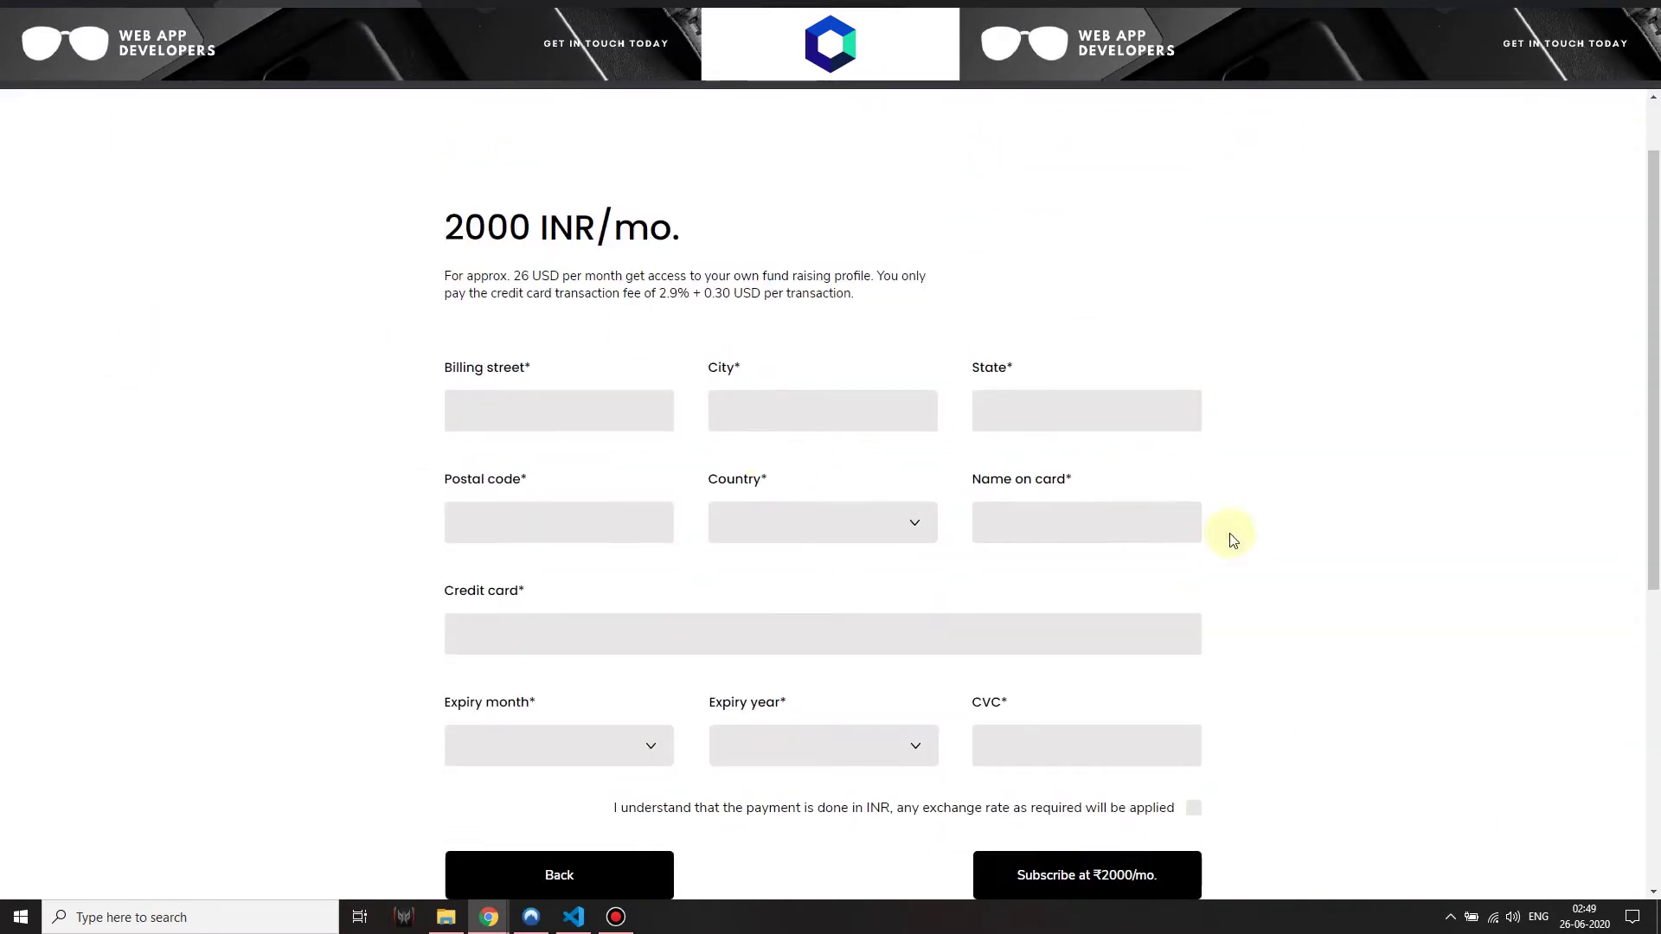
scroll(1165, 539, "up", 1)
scroll(1165, 540, "down", 2)
scroll(1064, 519, "up", 1)
left_click(506, 423)
type("34 Blvd Street")
left_click(819, 397)
type("Jackson")
left_click(1010, 413)
type("Texas")
left_click(581, 523)
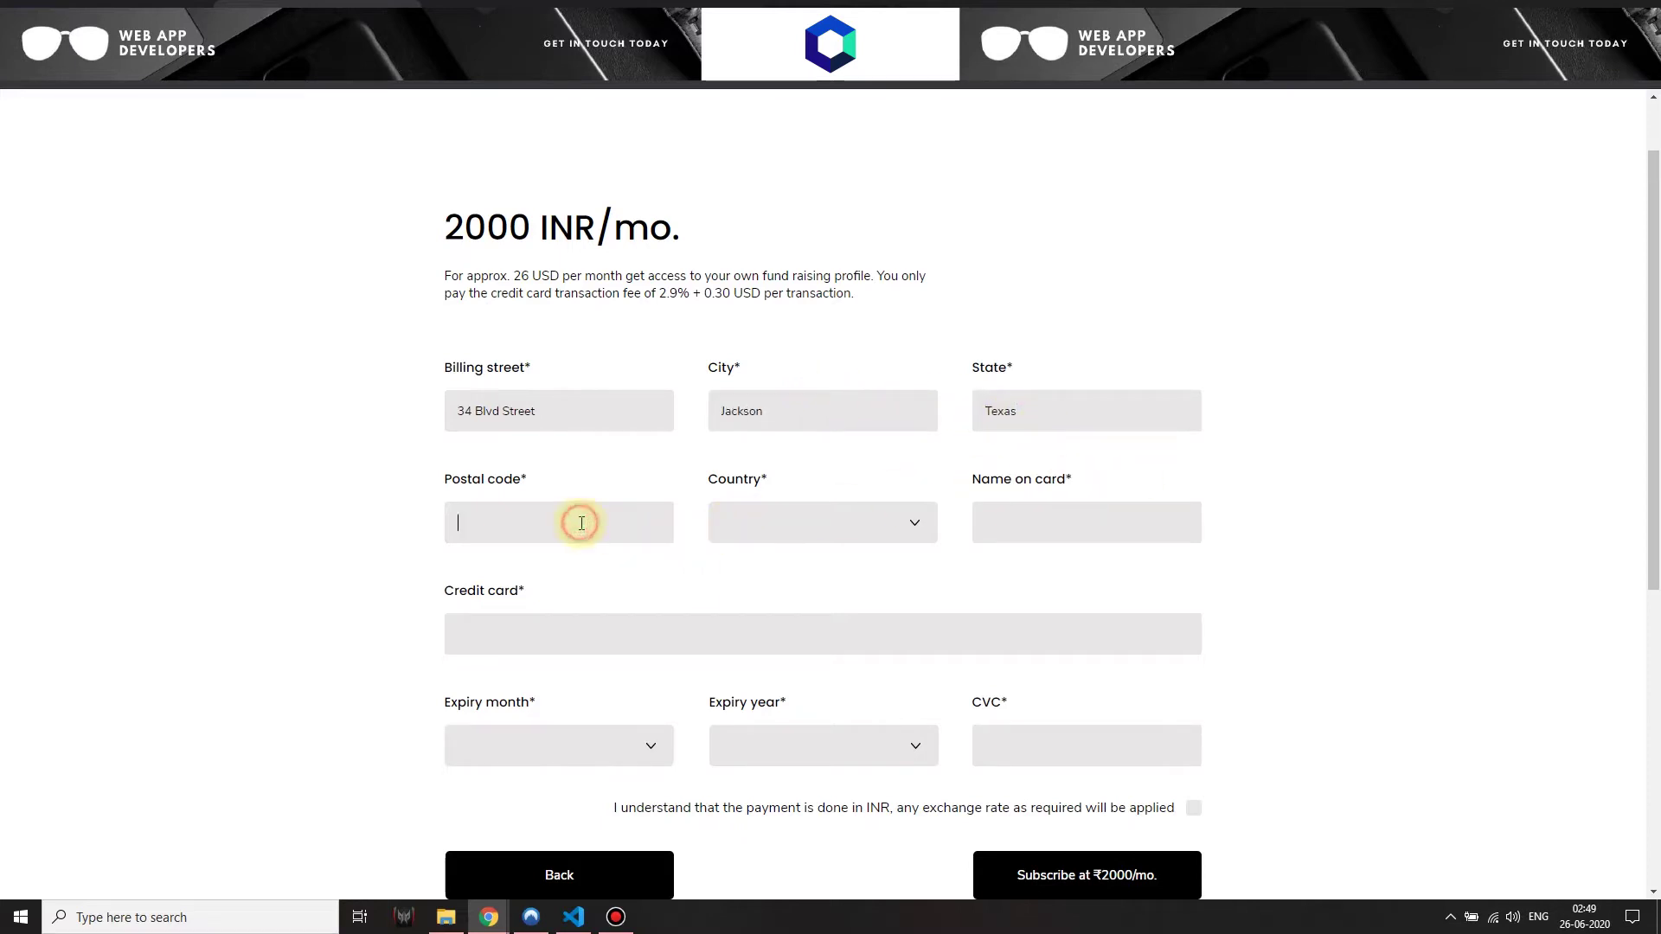
type("90001")
left_click(776, 524)
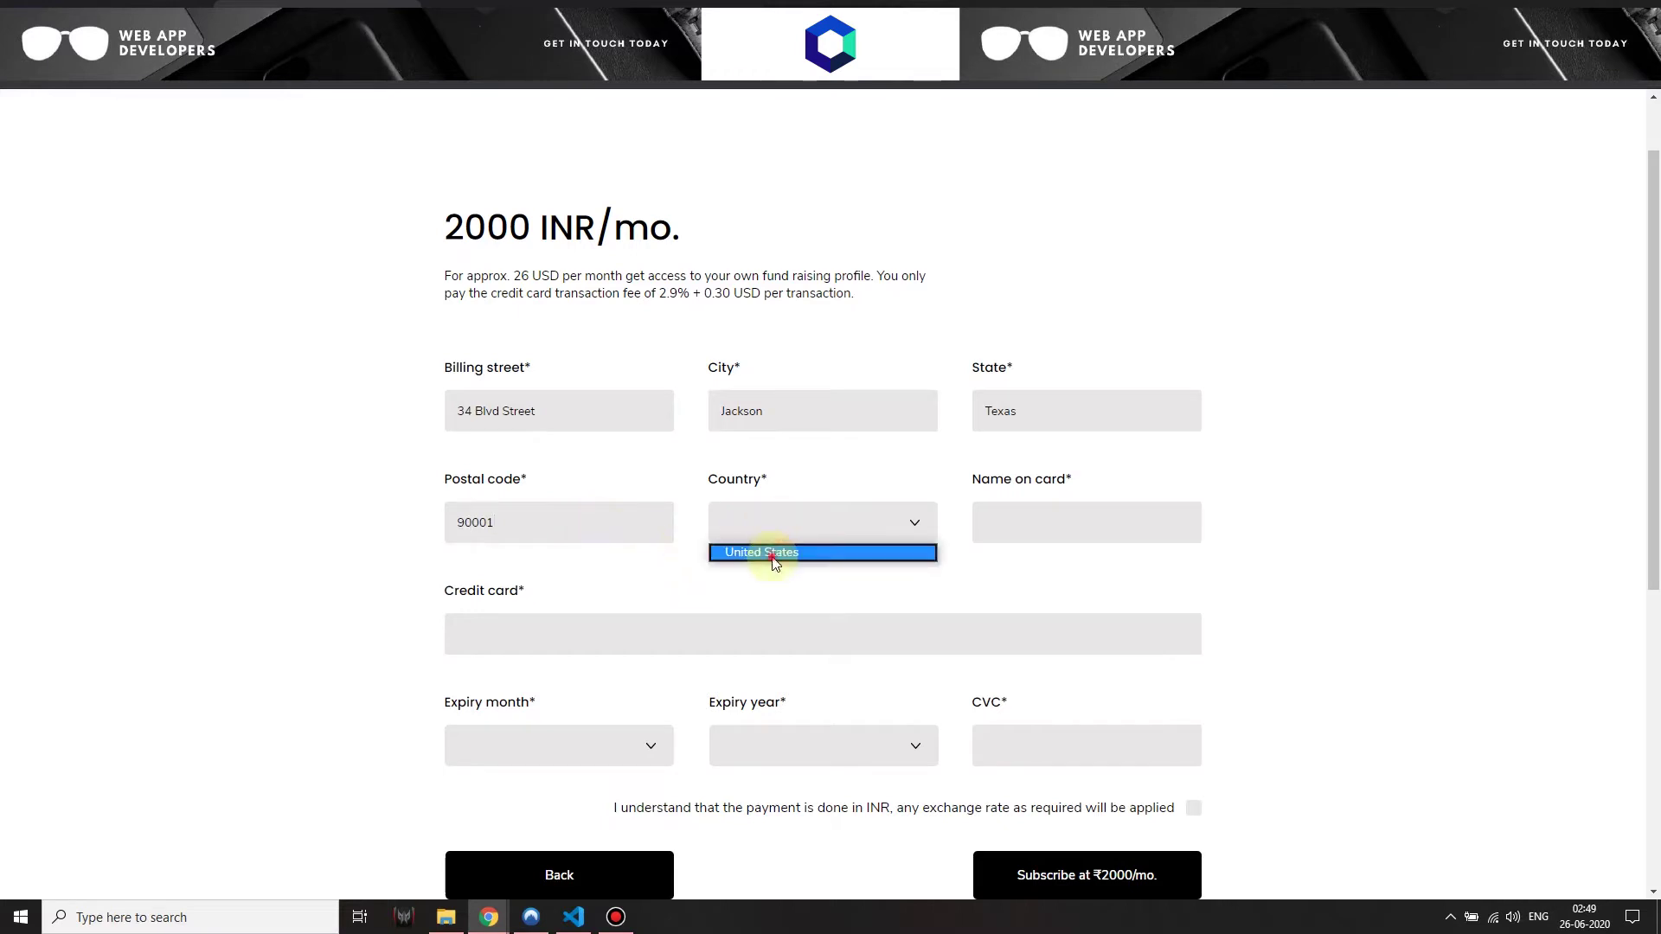
left_click(770, 552)
Enter the cardholder name and the test Visa card, expiry 05/2022, with its CVC
left_click(1093, 523)
type("Nick Carter")
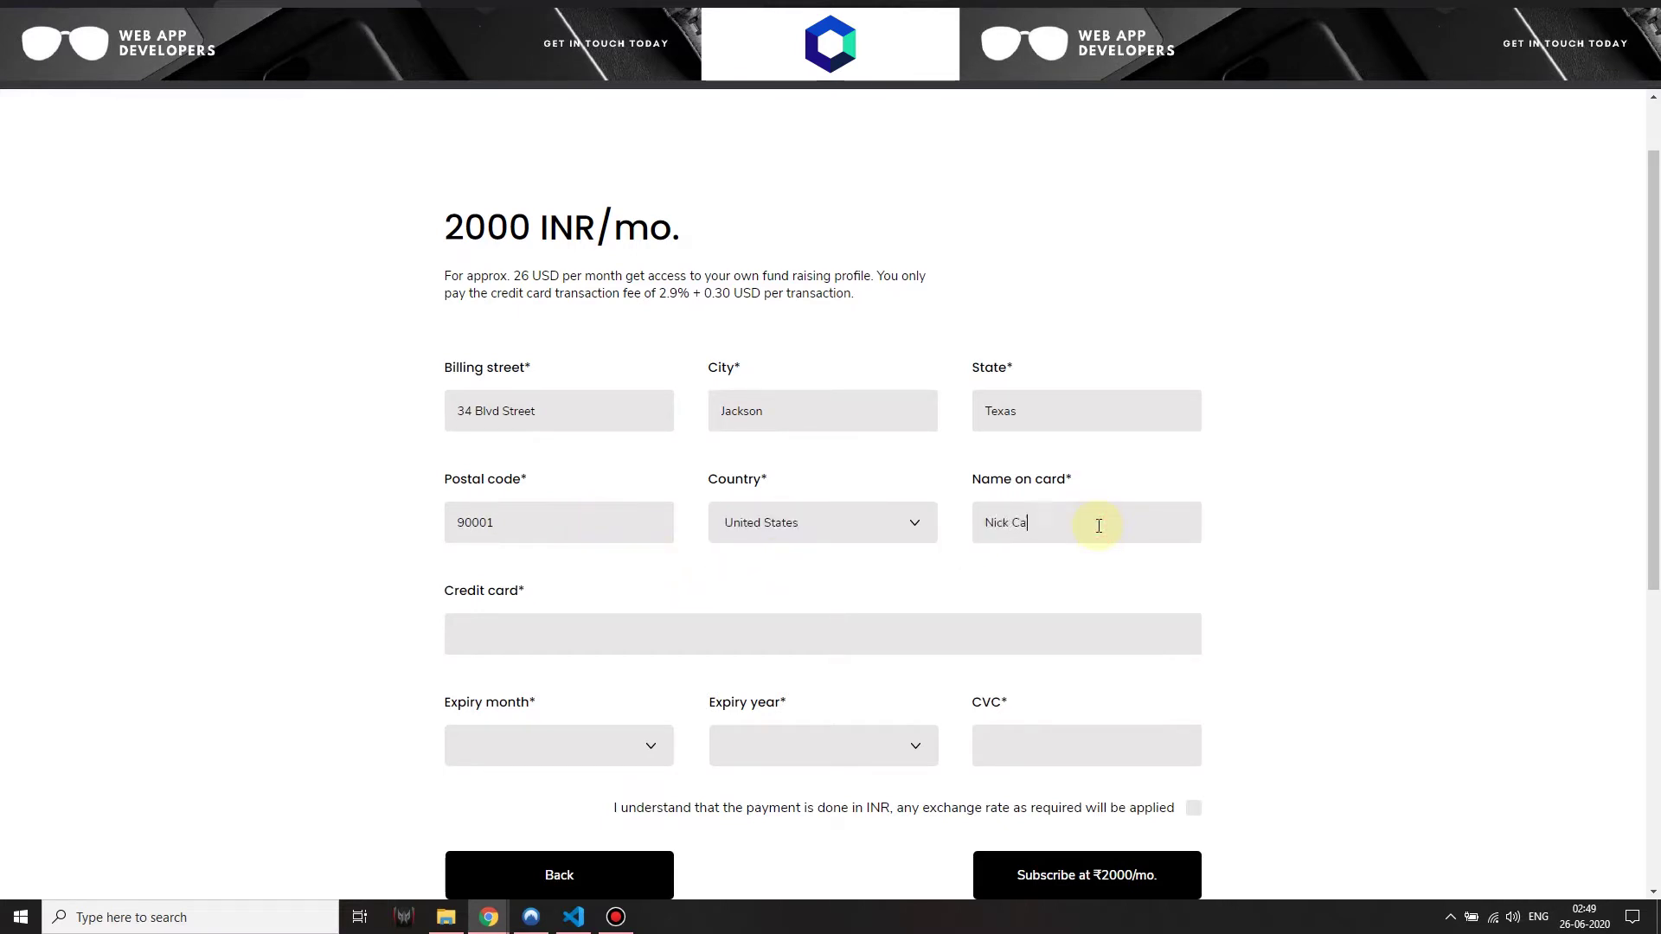
left_click(898, 640)
type("424242424242424242")
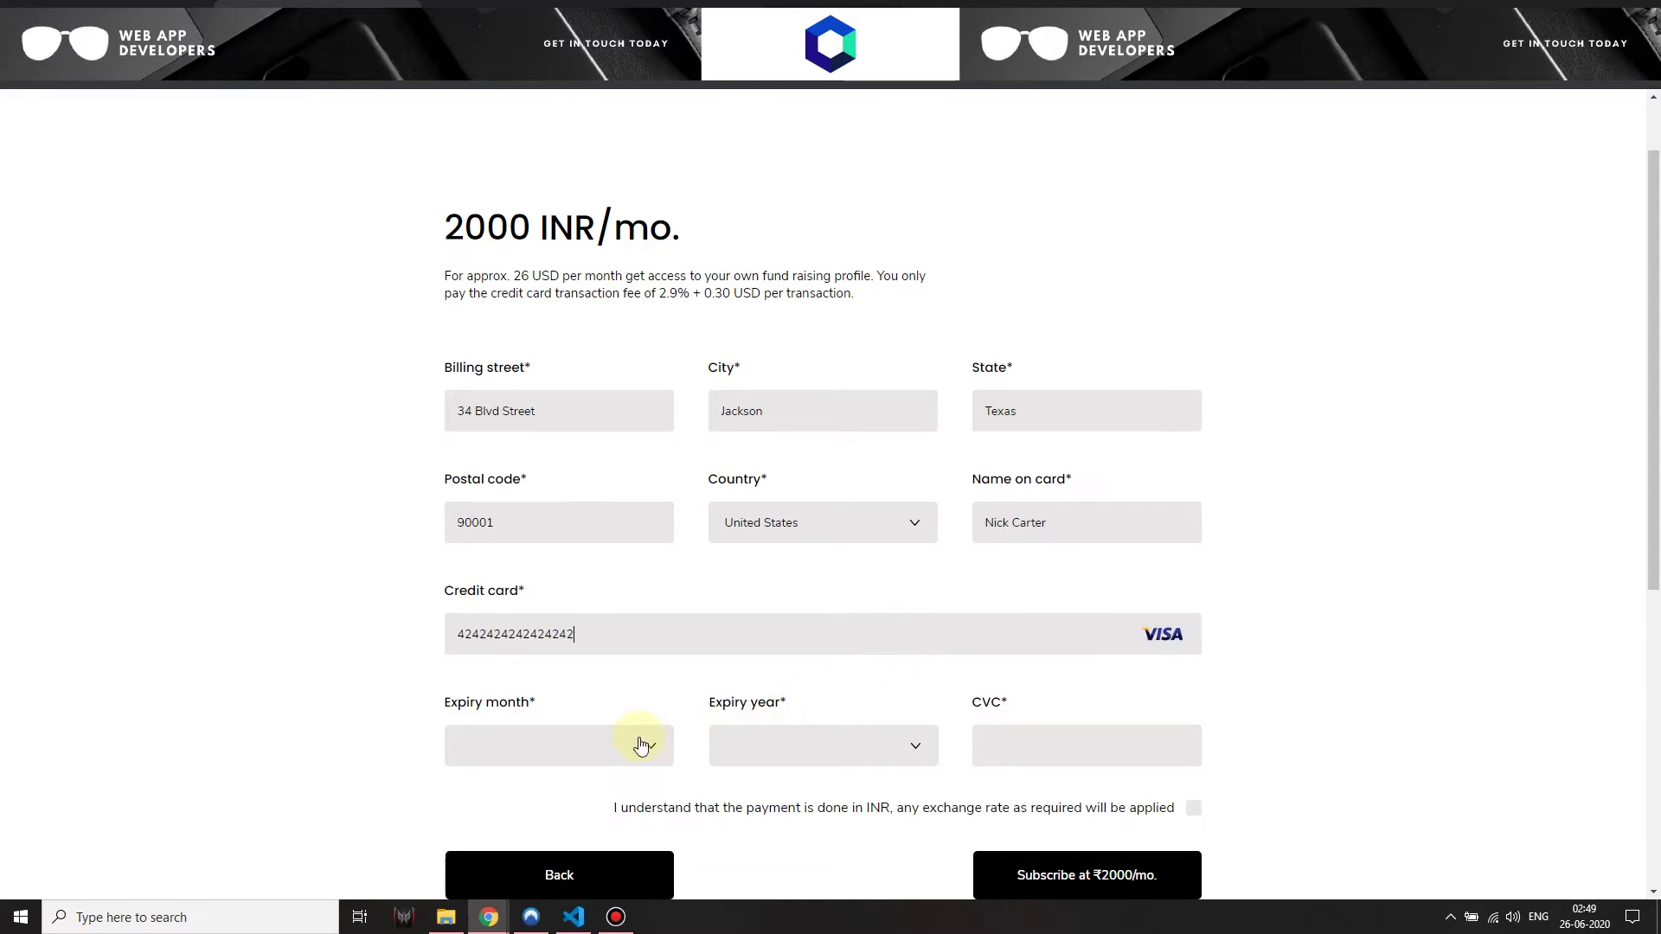
left_click(641, 745)
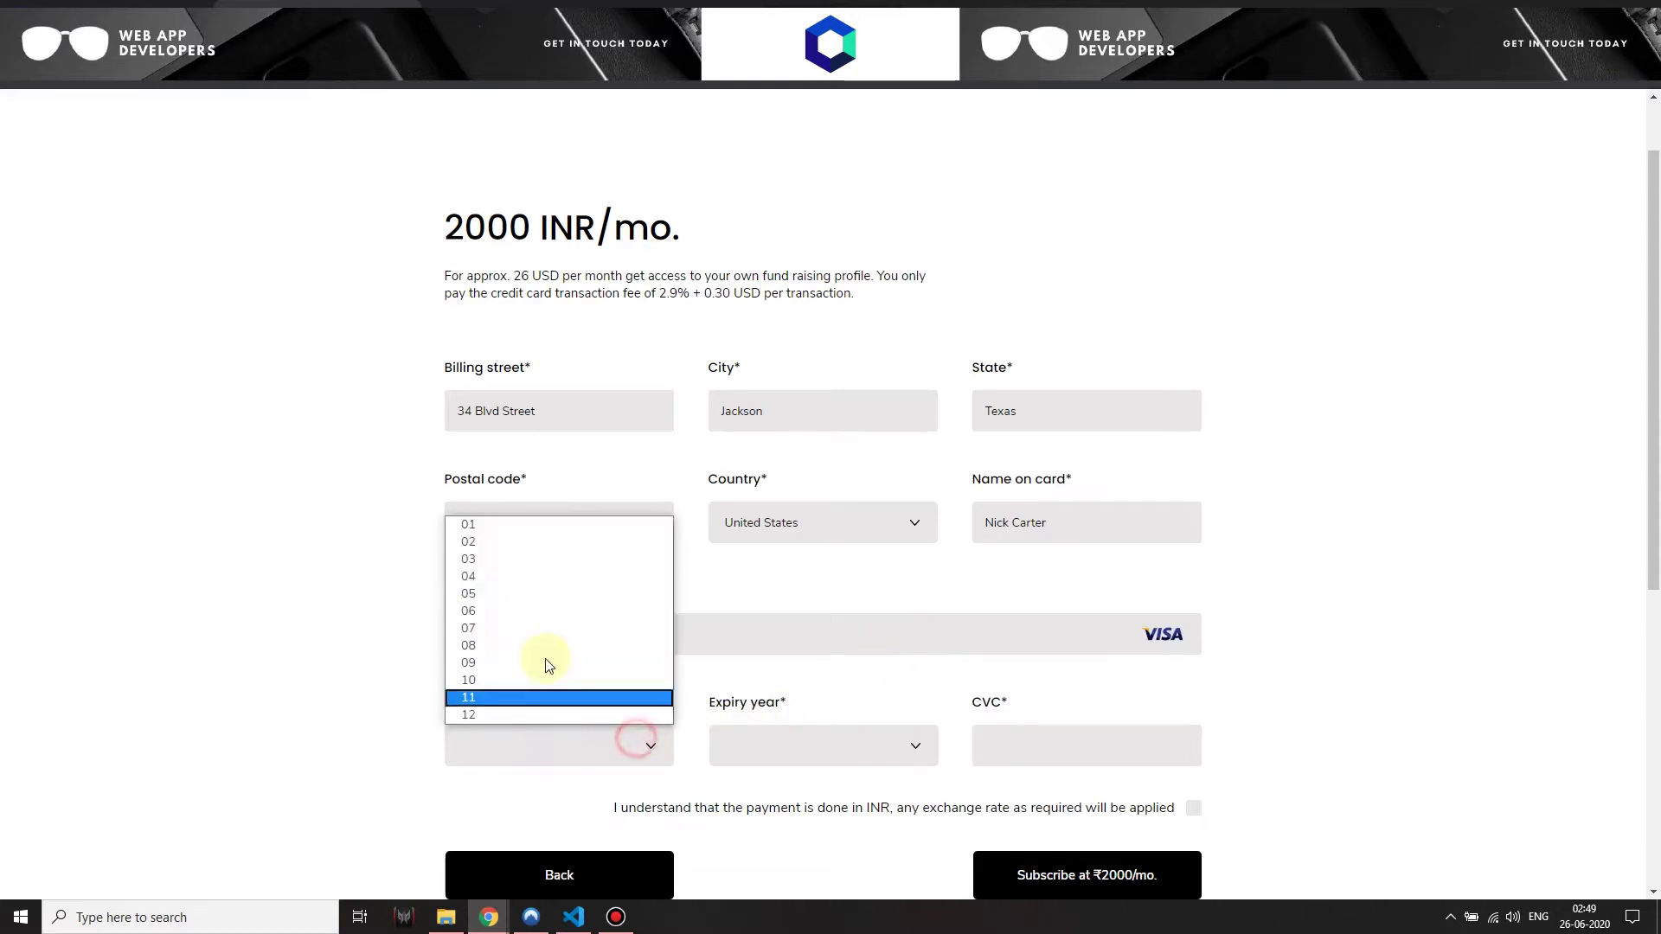
left_click(506, 590)
left_click(782, 748)
left_click(755, 578)
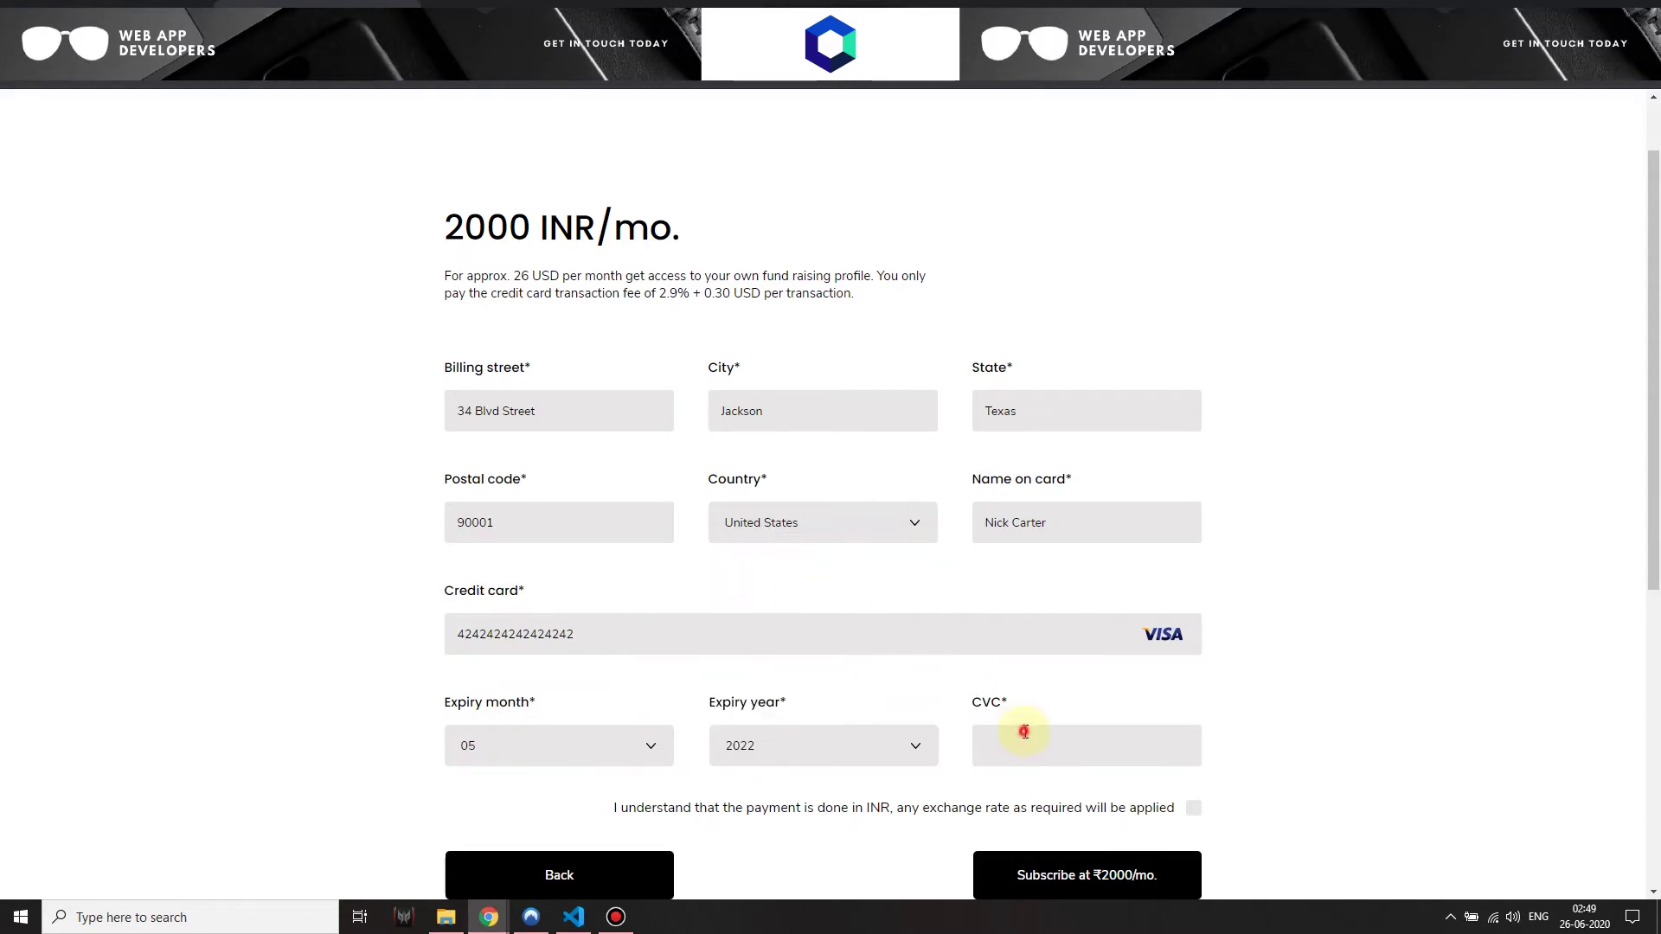
left_click(1023, 737)
type("745")
Try subscribing at 2000 INR per month and tick the INR charge consent
scroll(1034, 751, "down", 1)
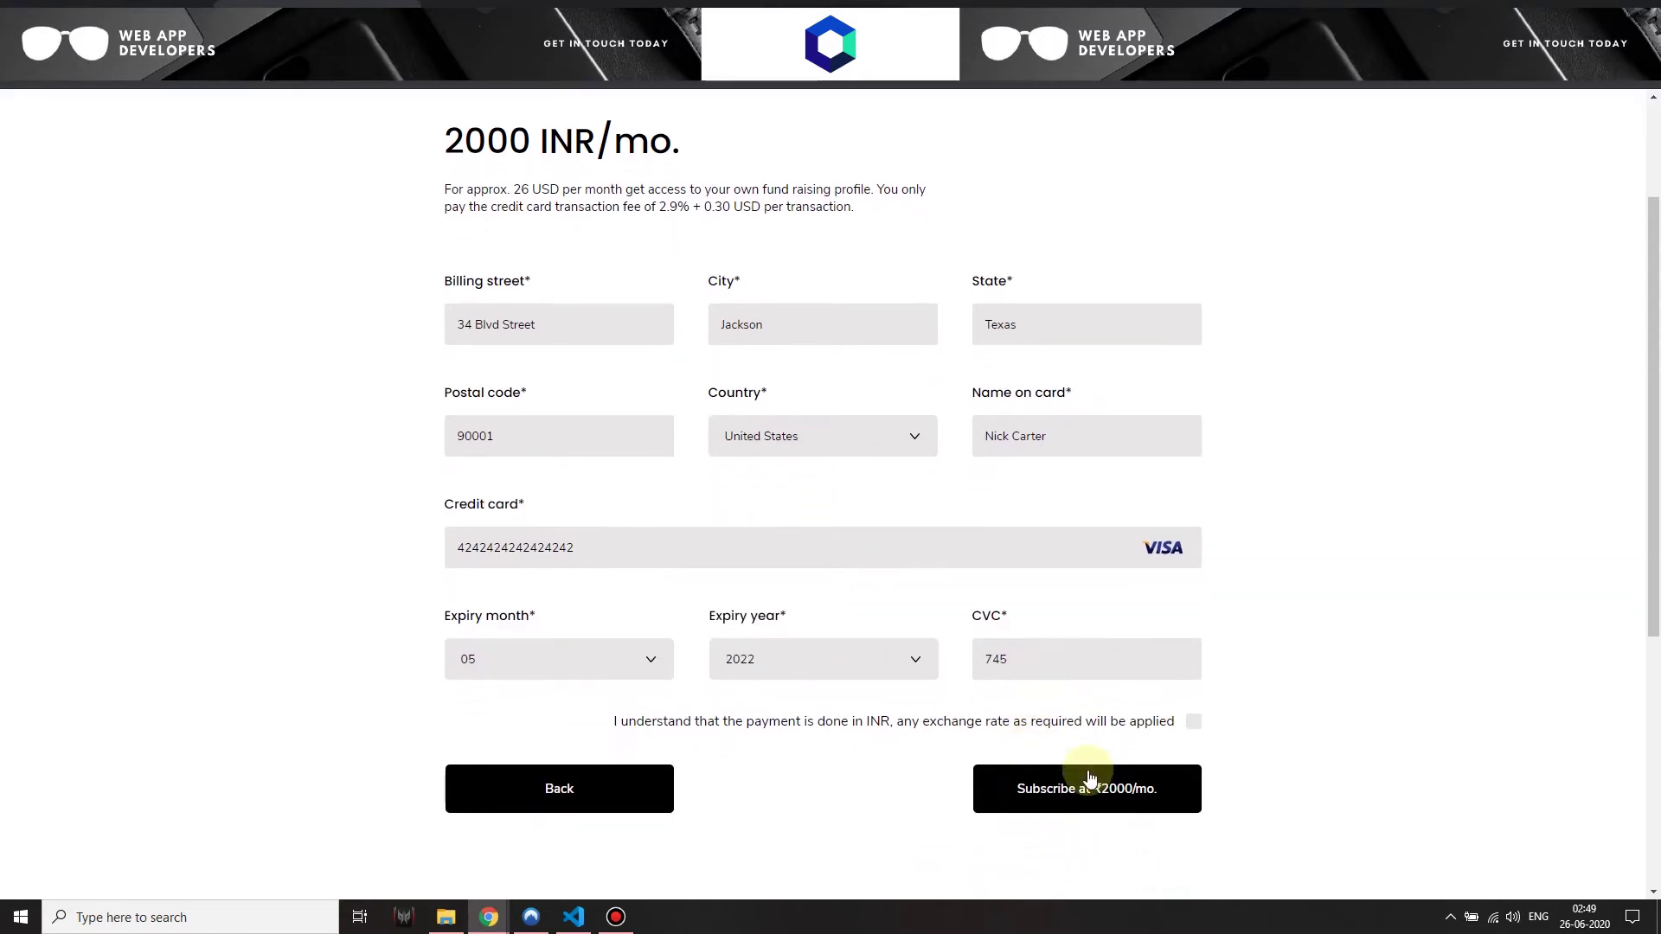
left_click(1091, 785)
left_click(1195, 720)
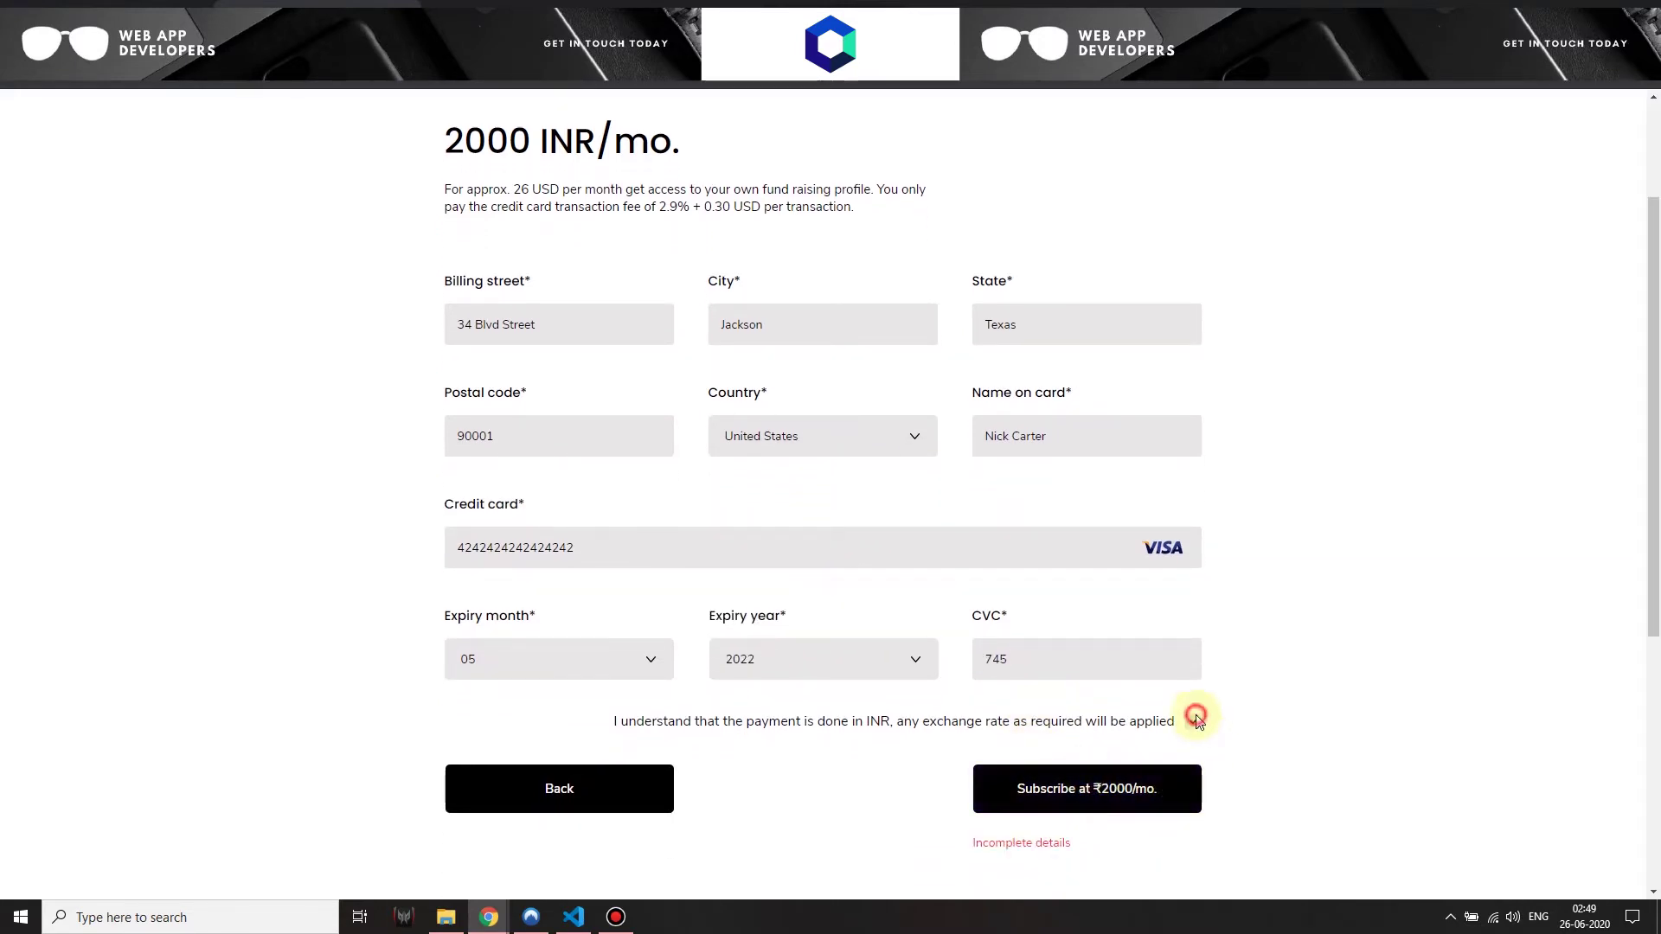
Resubmit the ₹2000/mo. subscription to reach the Dude Lemon Stripe onboarding page
left_click(1192, 787)
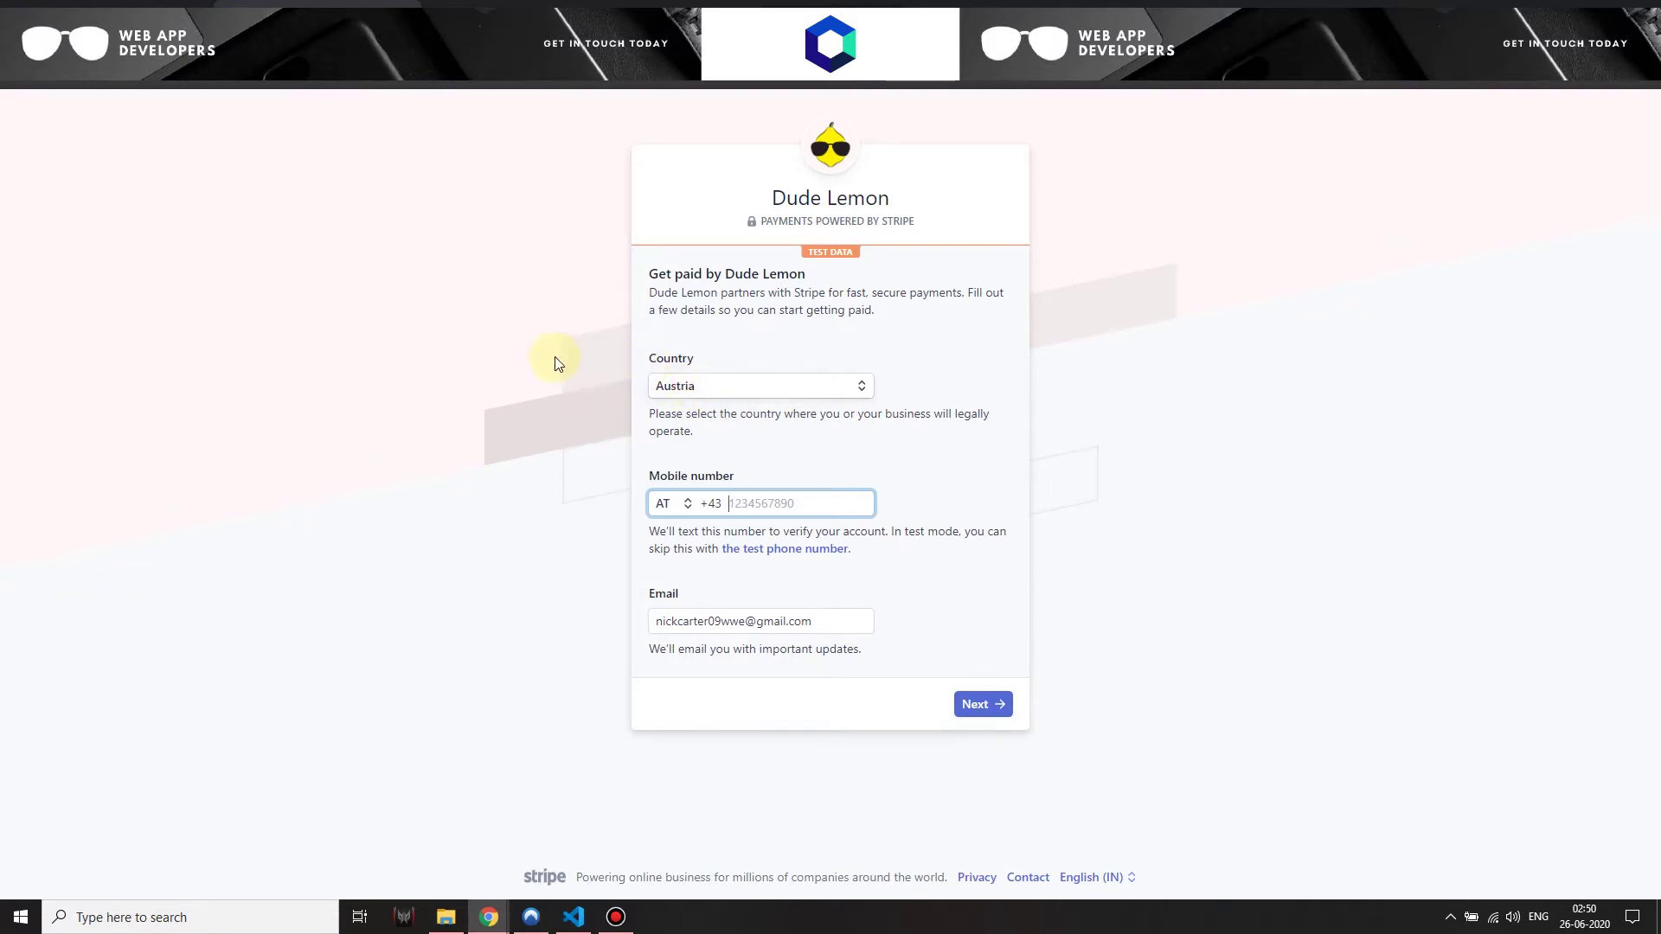
Set the Stripe country to United States, enter the test phone number and verify with the test code
left_click(764, 385)
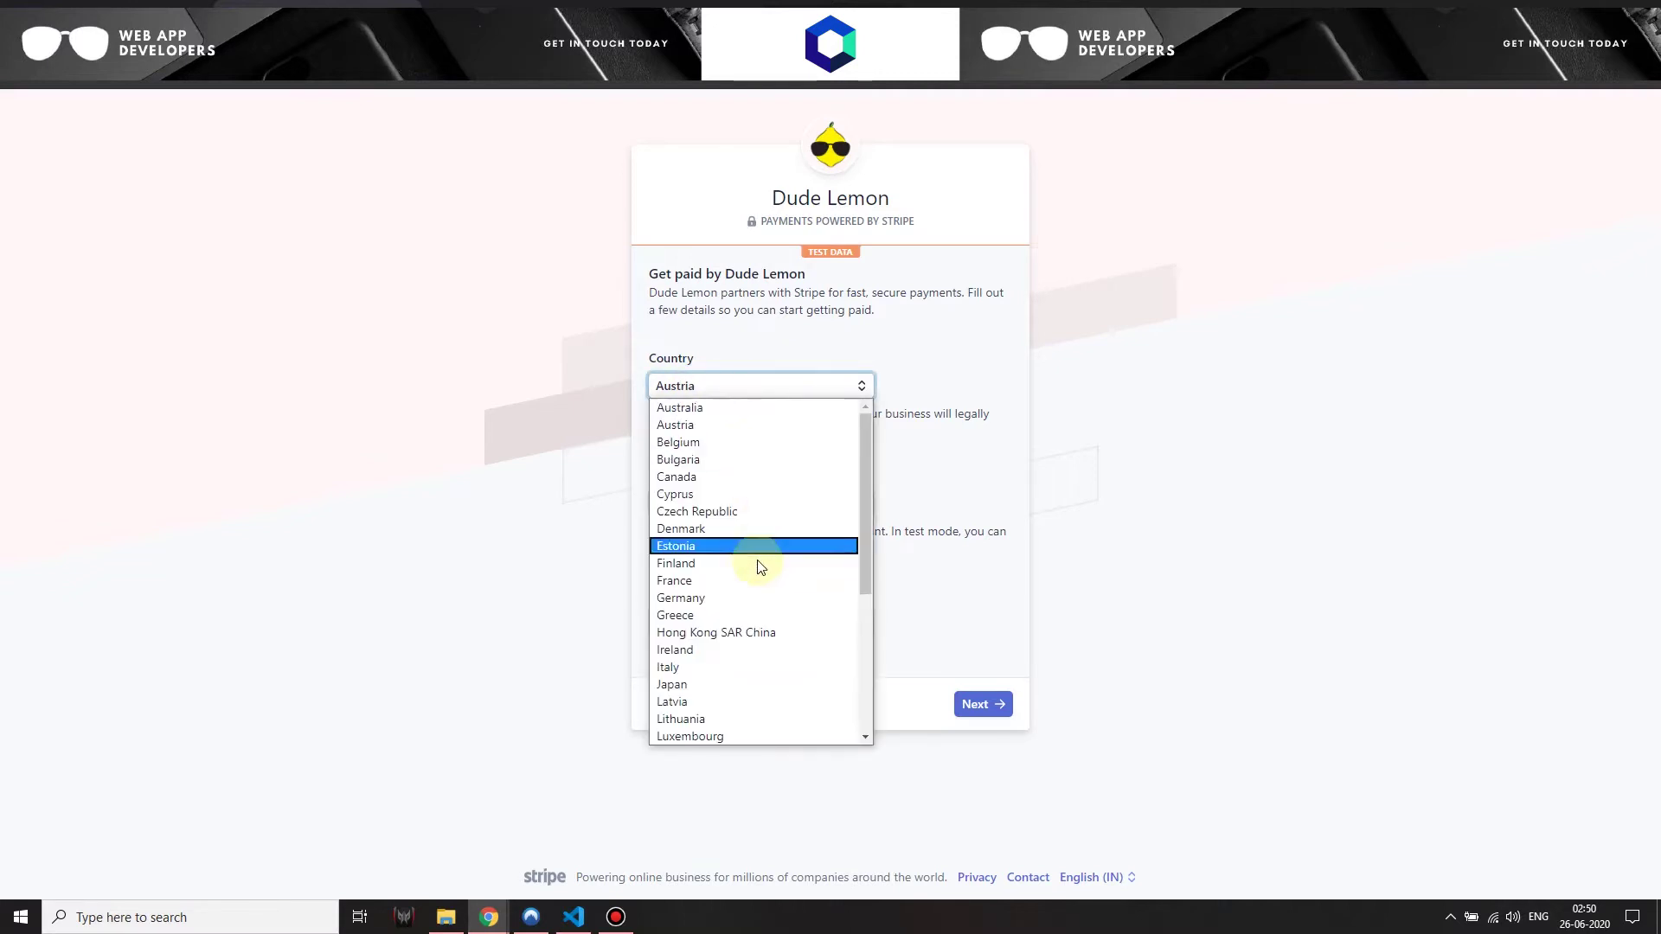
scroll(760, 606, "down", 3)
left_click(723, 736)
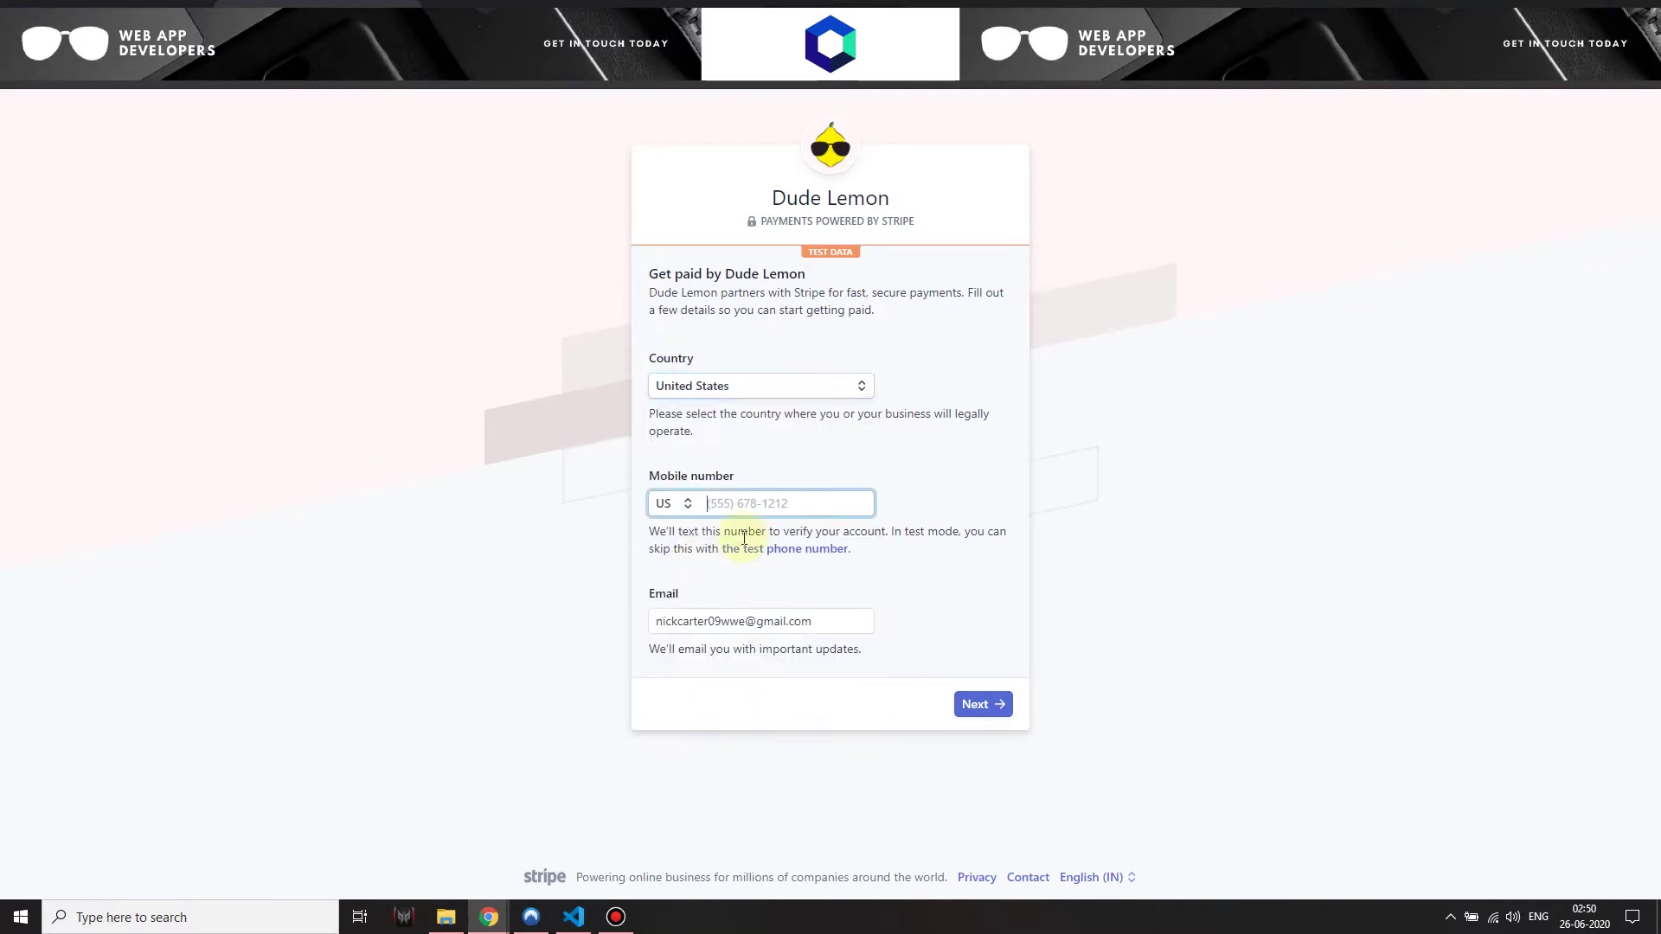
type("0000000000")
left_click(1012, 716)
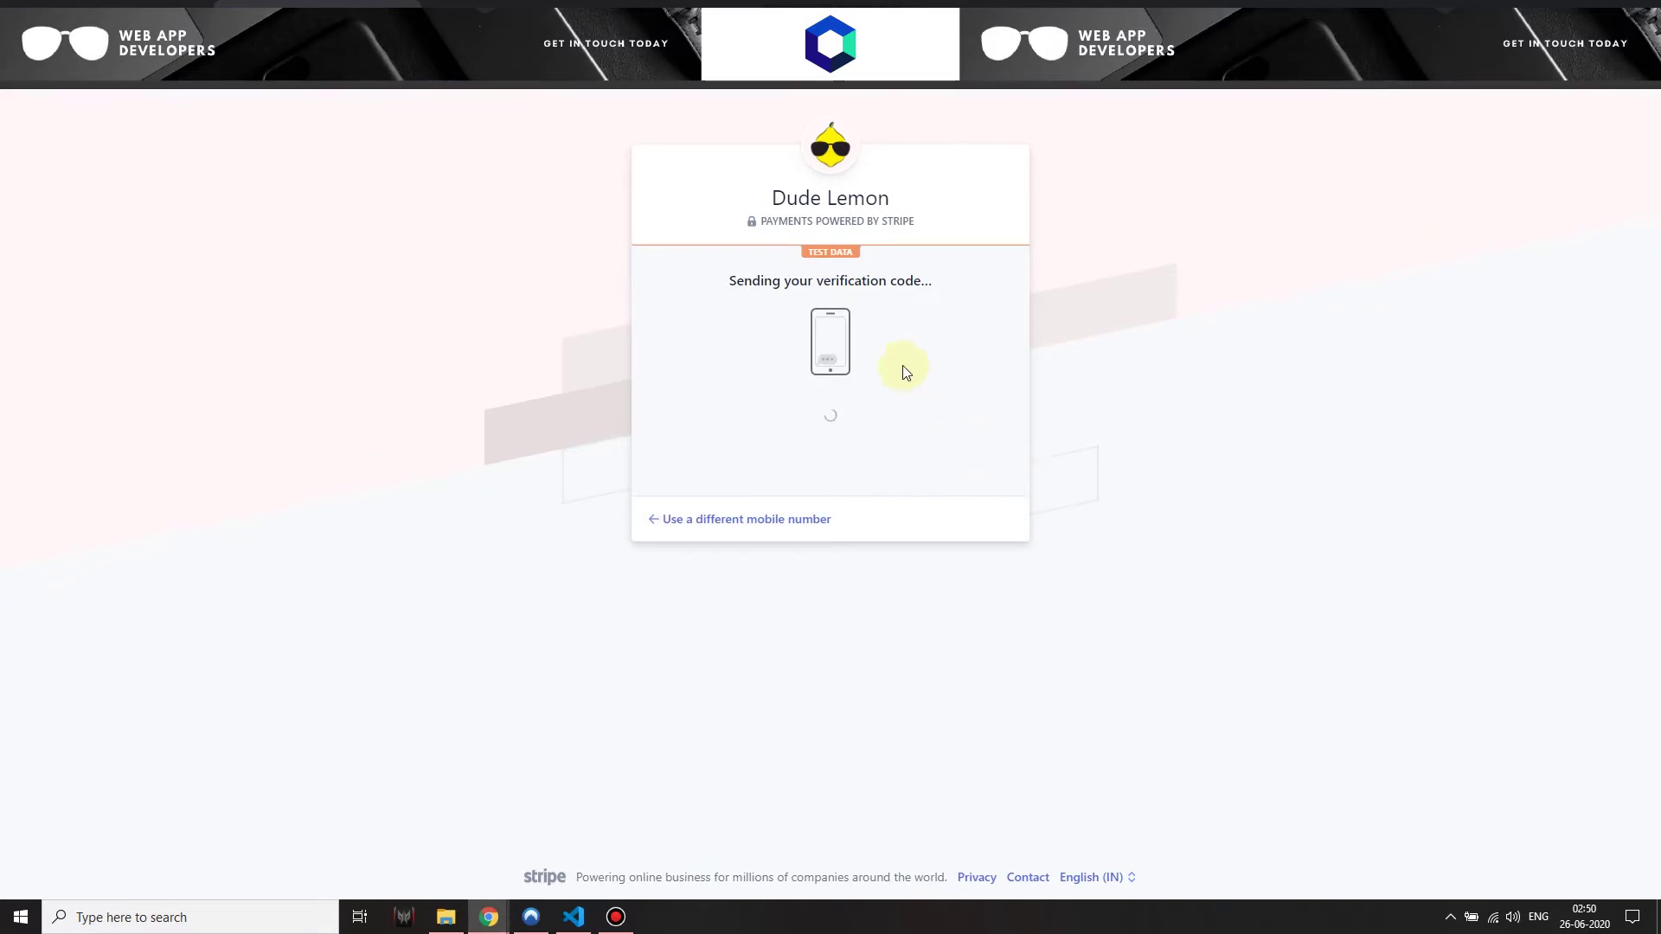
left_click(931, 284)
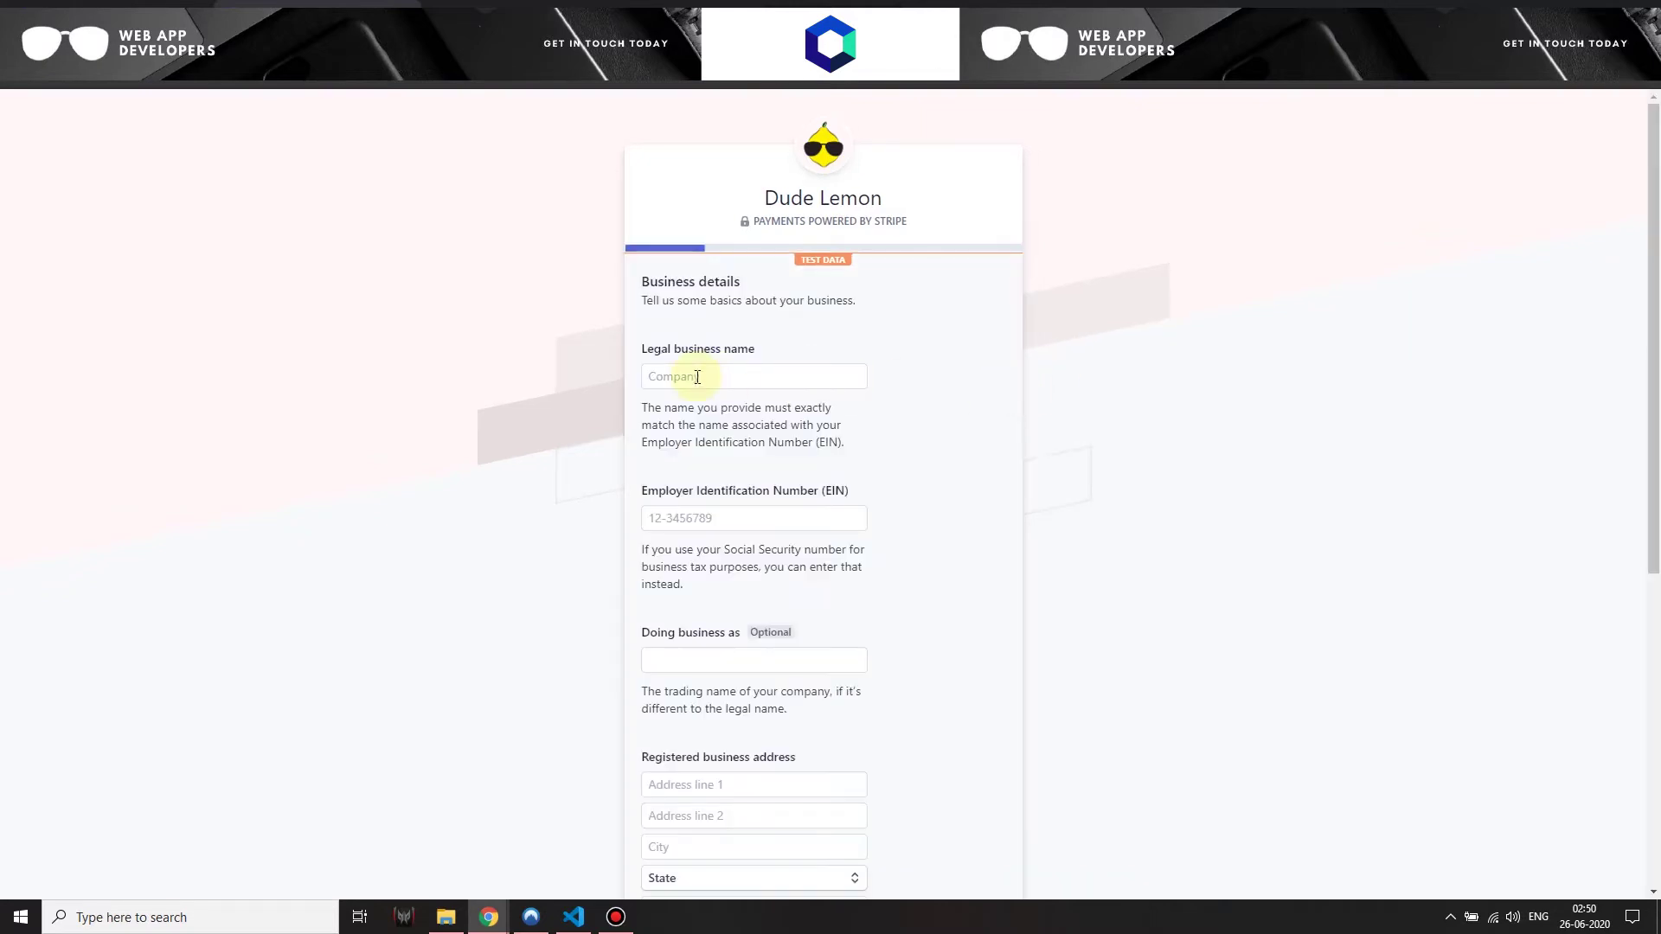
Enter 'Wix Non Profit Inc.' as legal business name and a test EIN
left_click(693, 376)
type("Wix Non Profit Inc.")
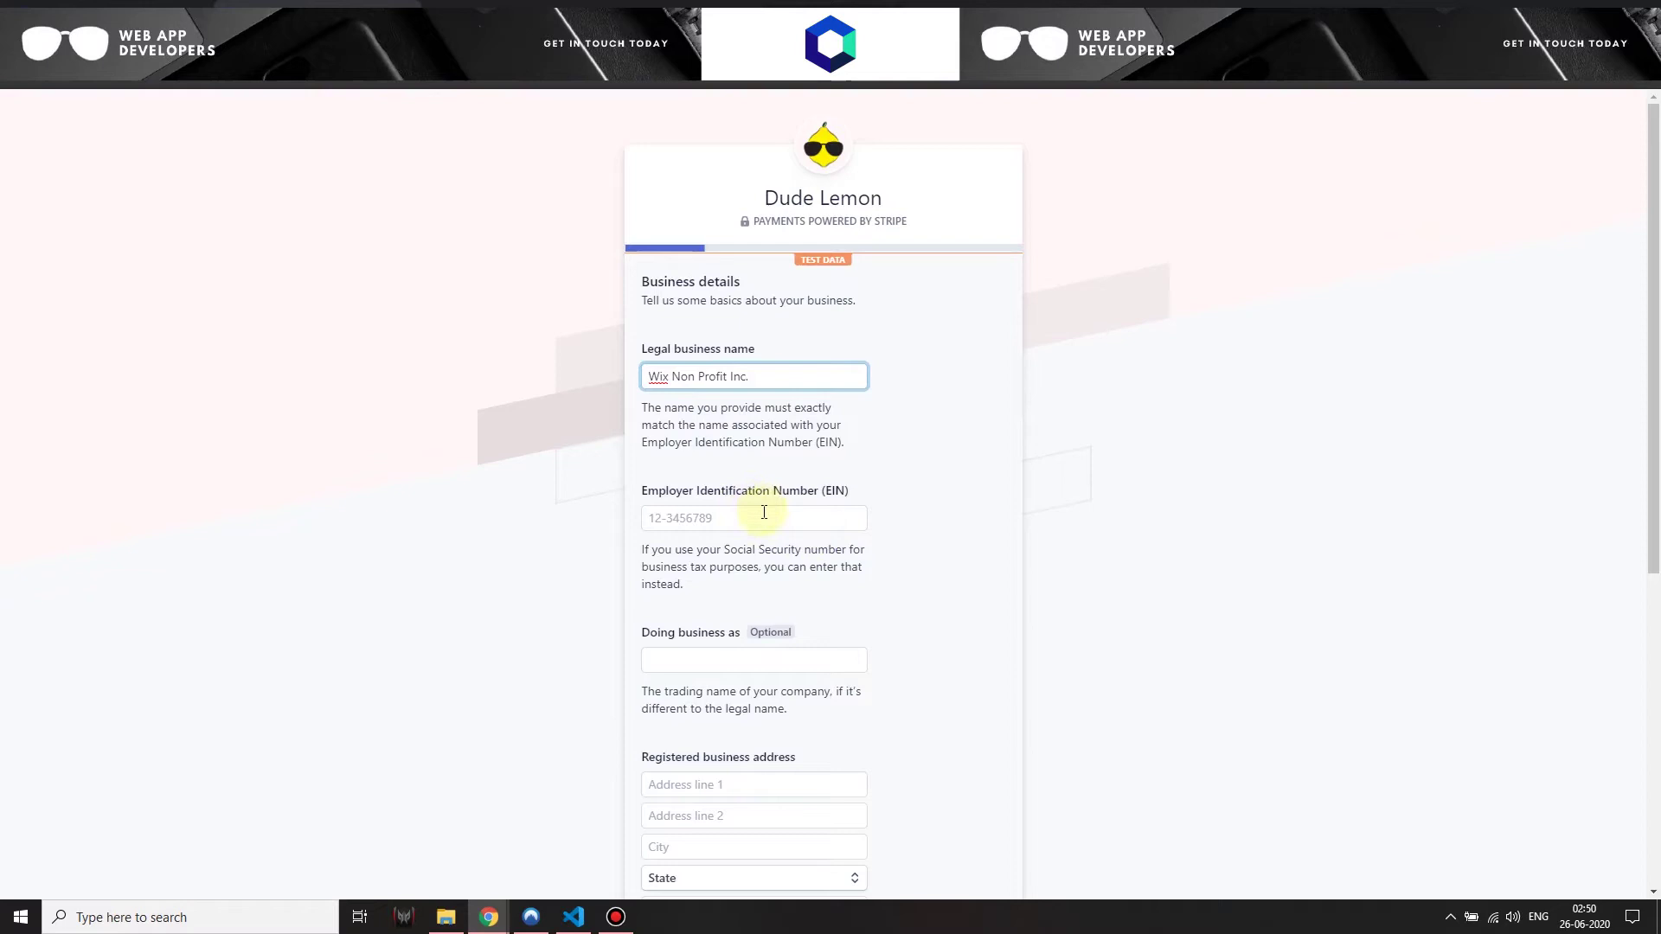
left_click(764, 512)
type("00-0000000")
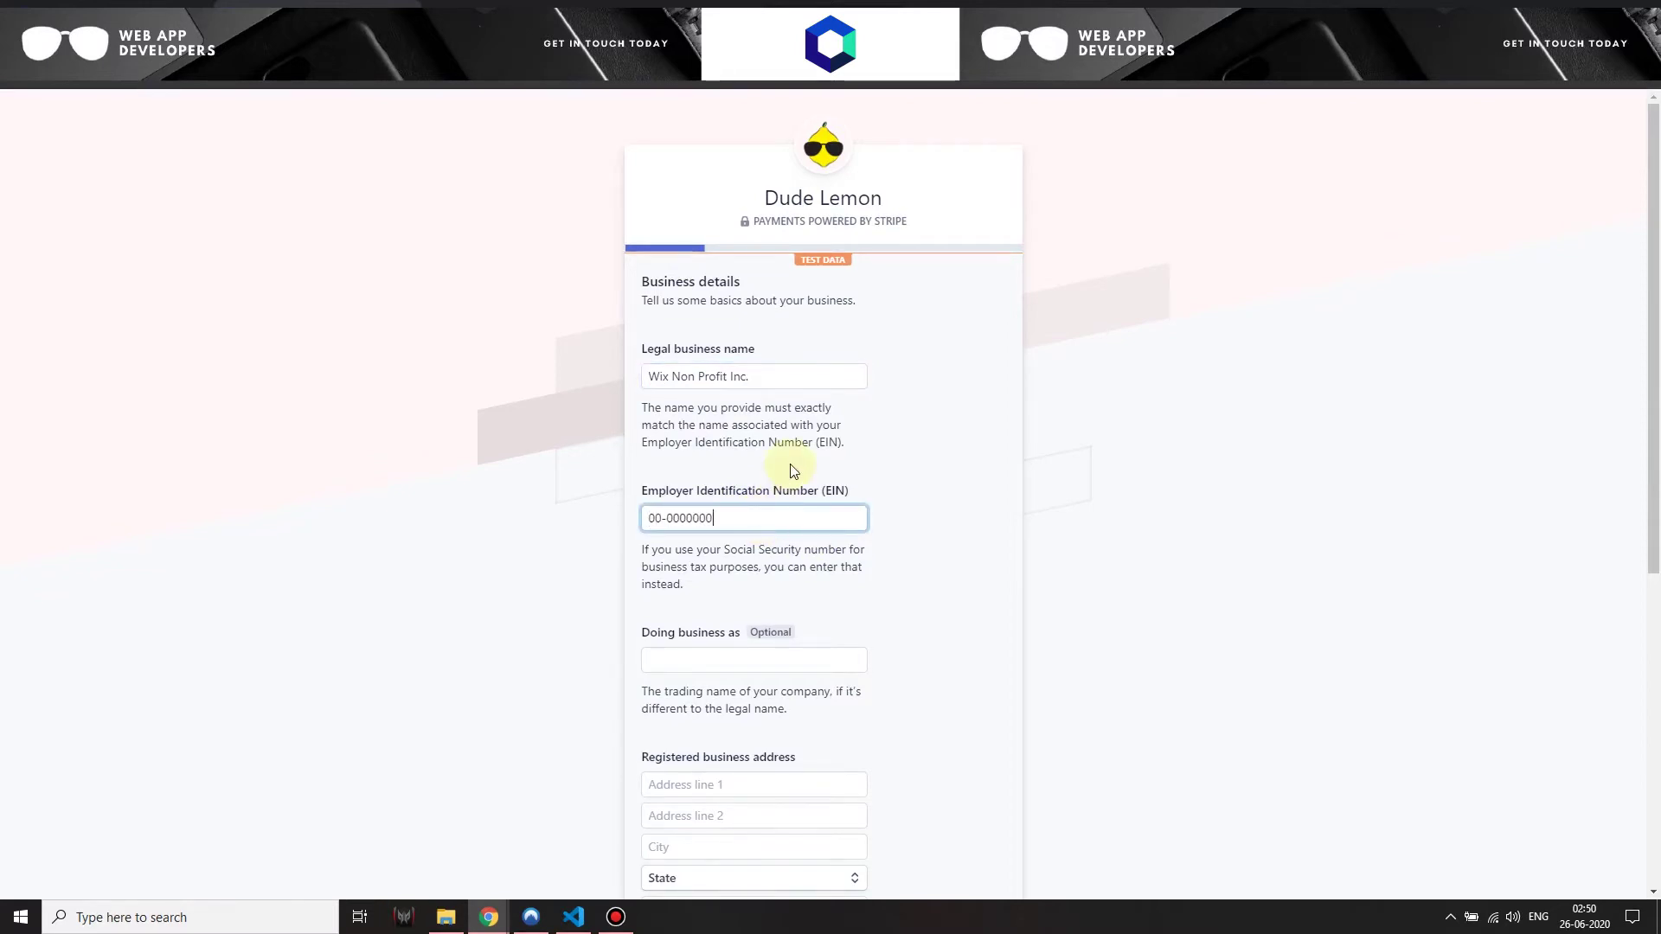
scroll(790, 464, "down", 5)
key("alt+Tab")
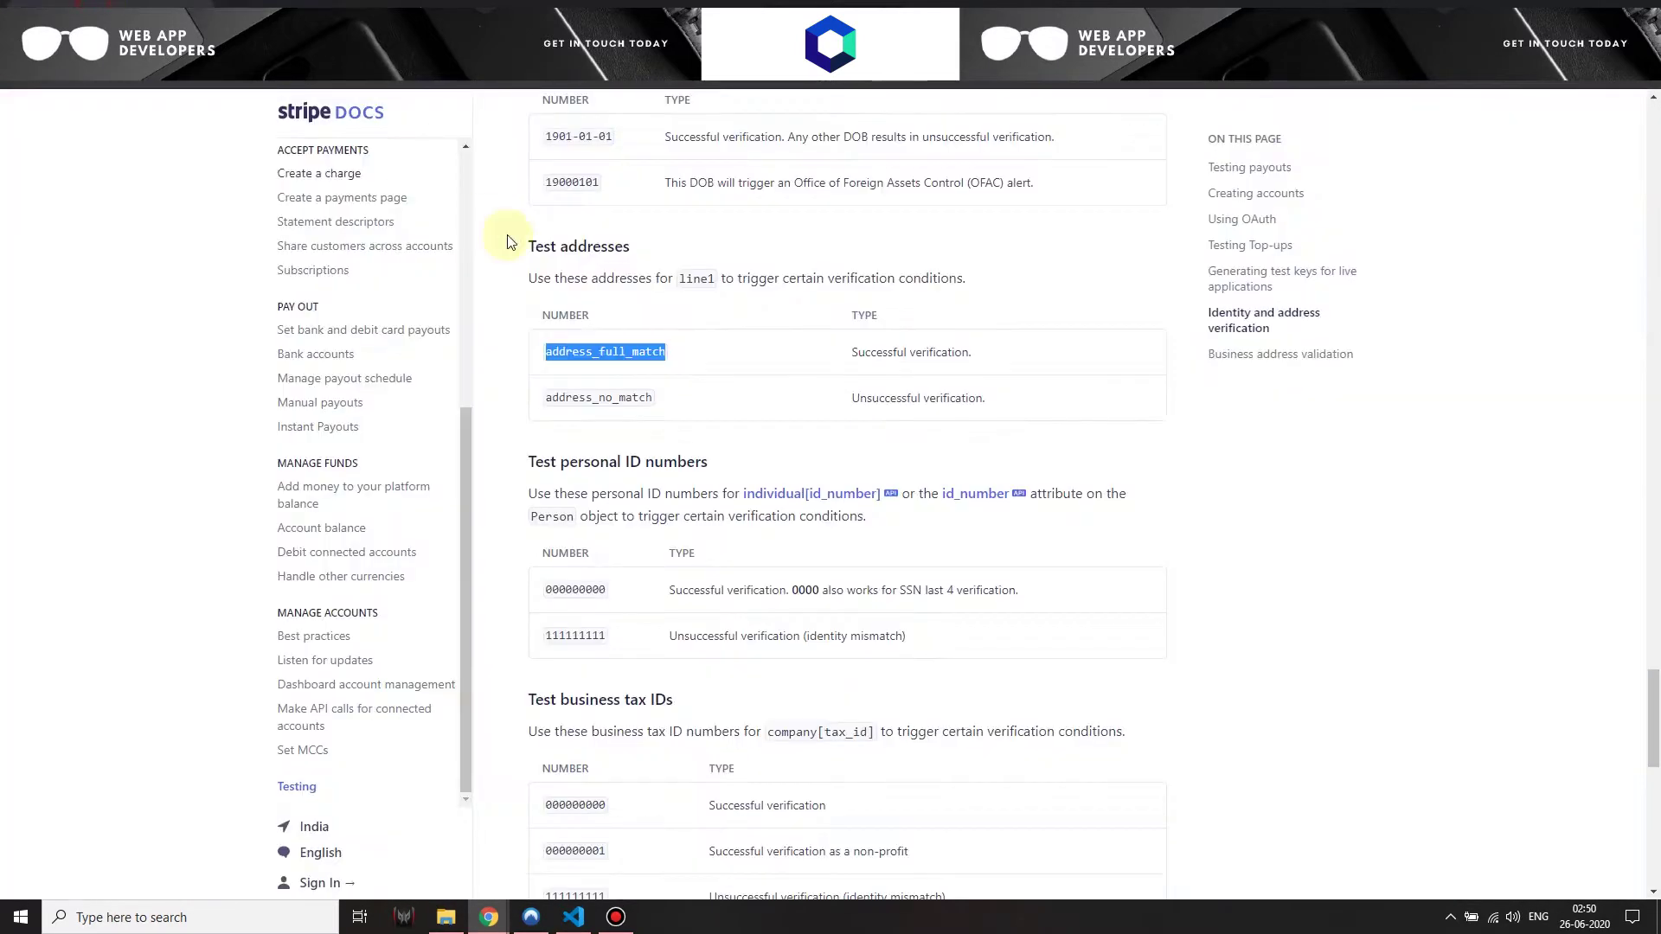
key("alt+Tab")
Fill the business address with the pasted test address, California, ZIP 90001, and a phone number
left_click(706, 362)
type("address_full_match")
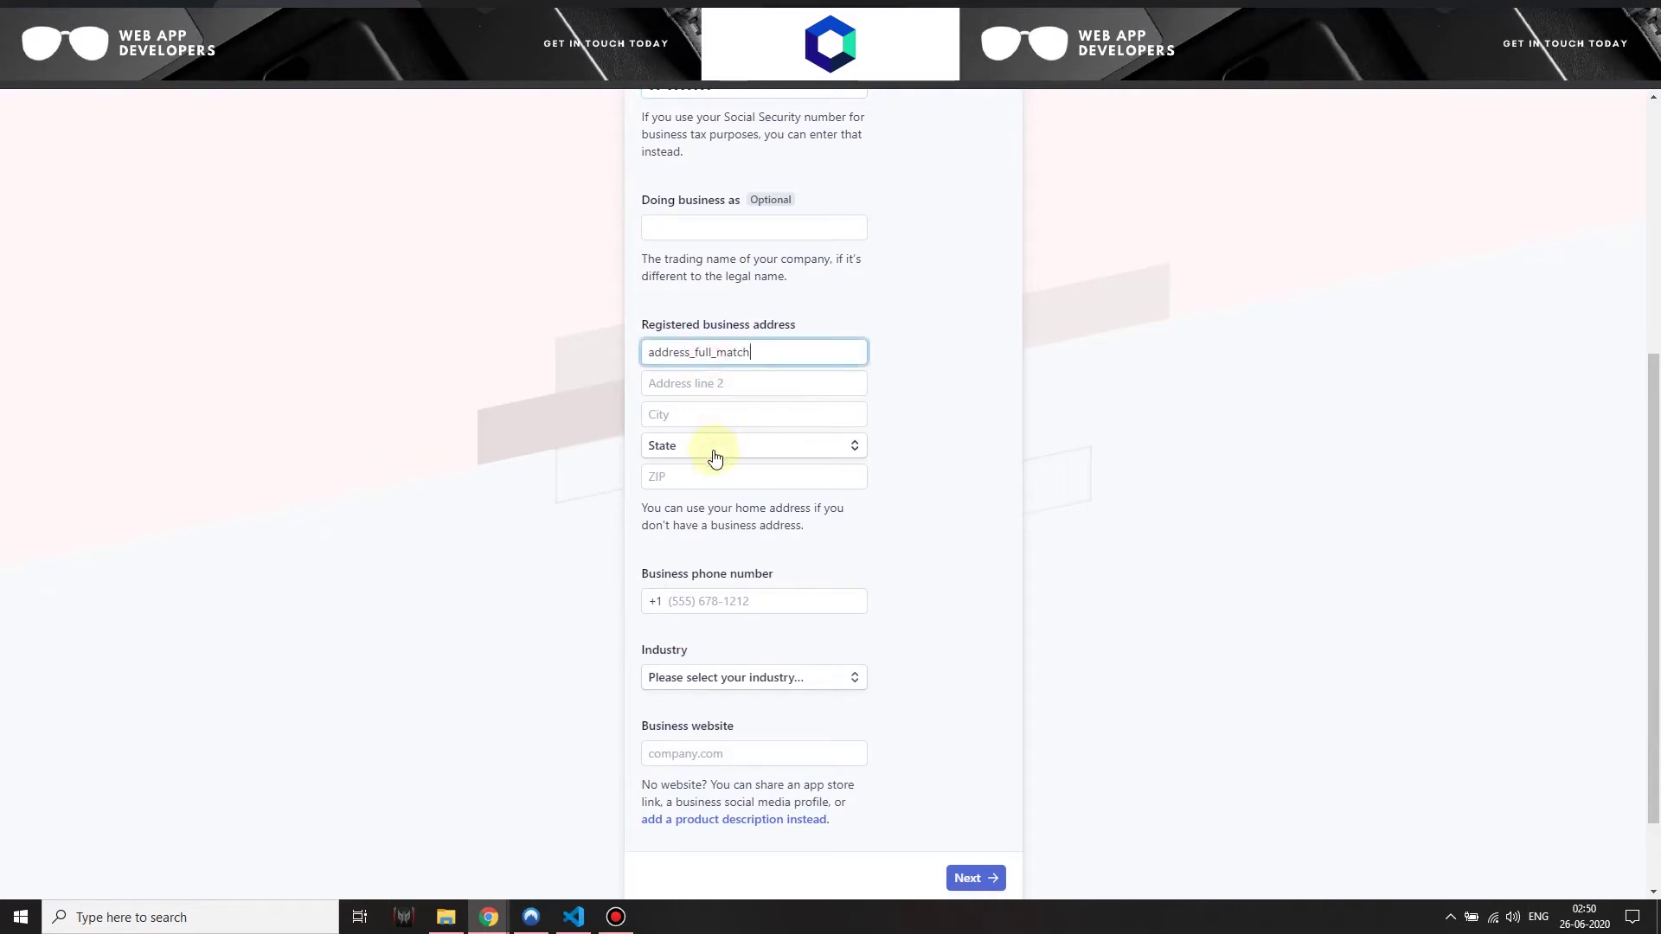
left_click(716, 450)
left_click(689, 538)
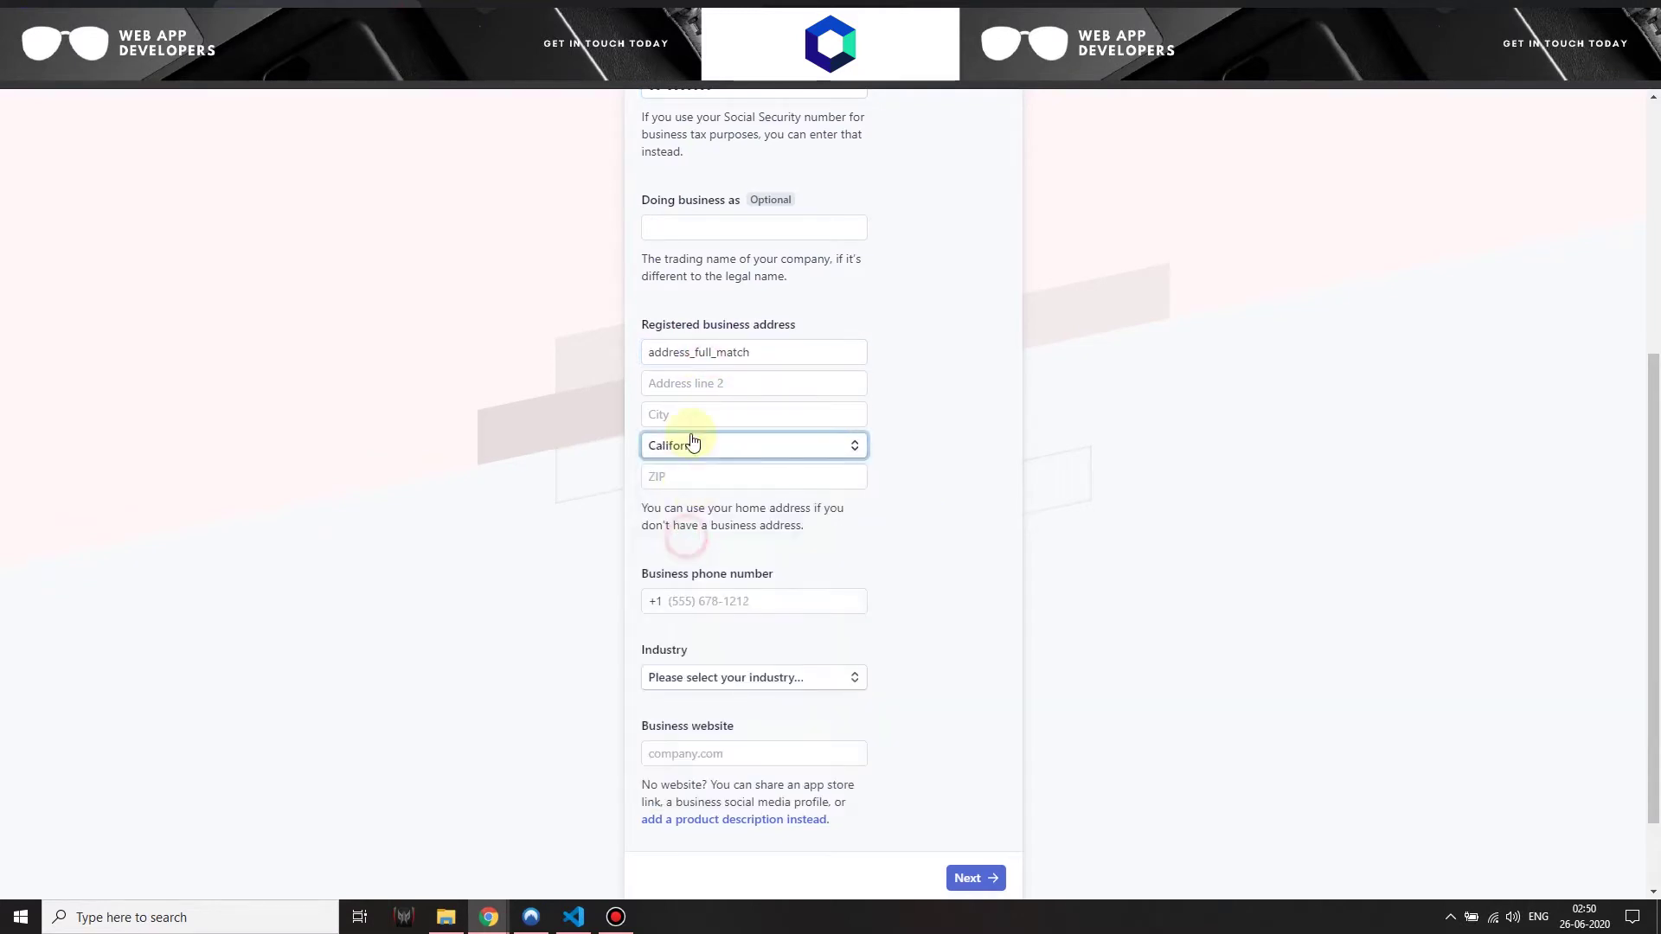
left_click(678, 415)
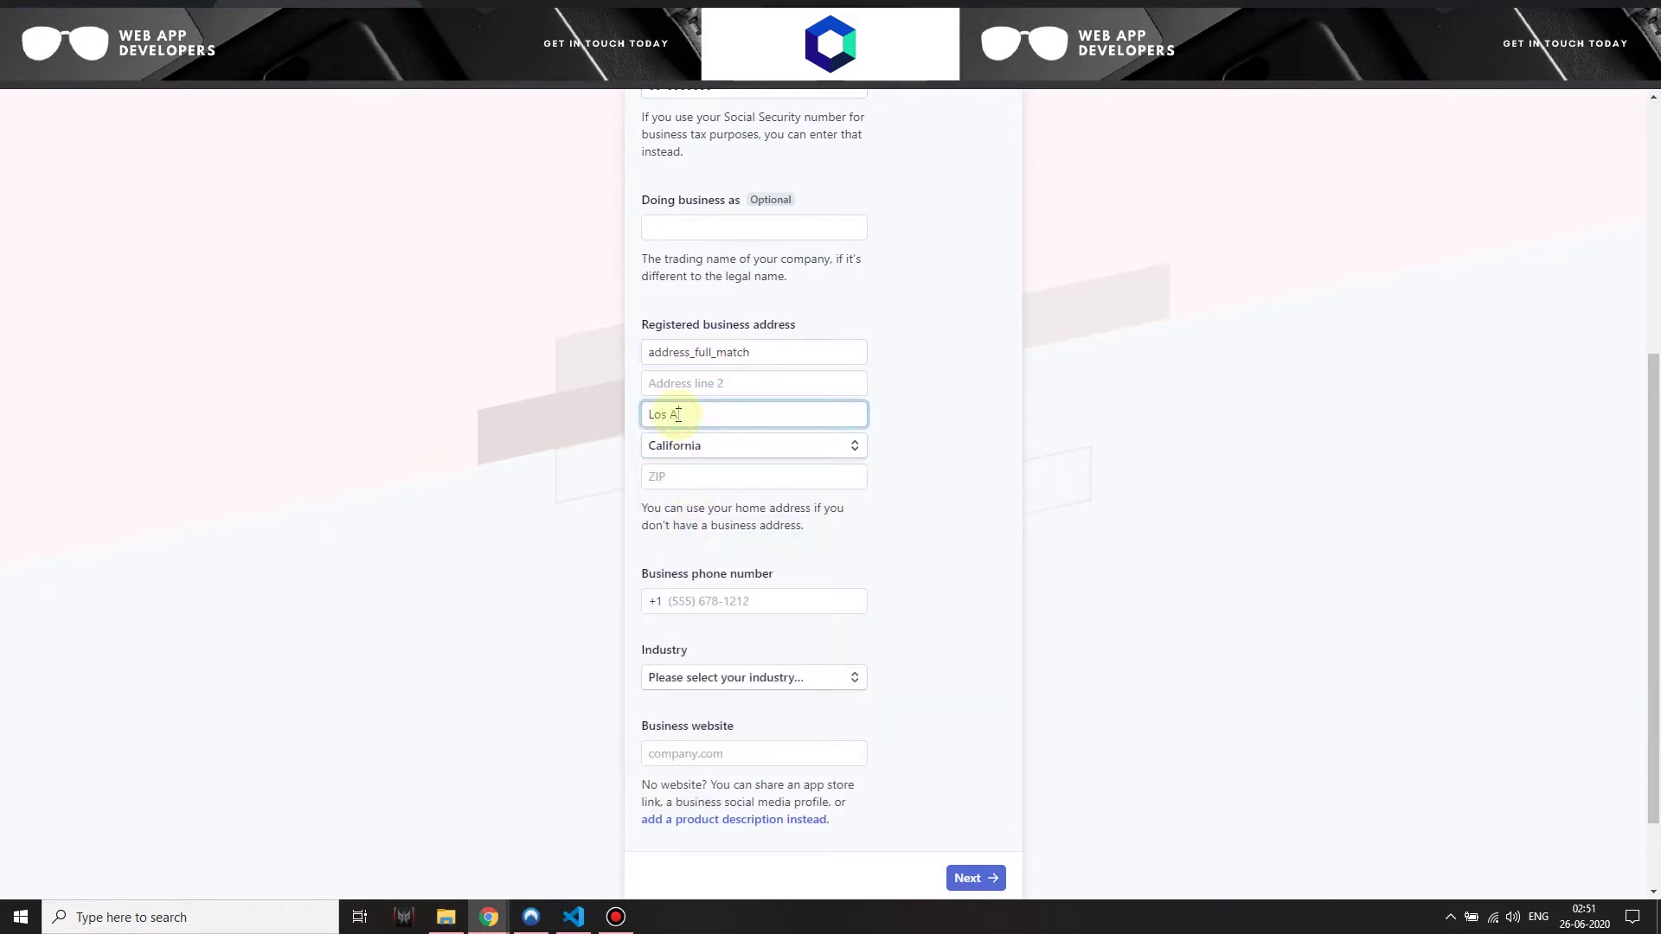
left_click(690, 477)
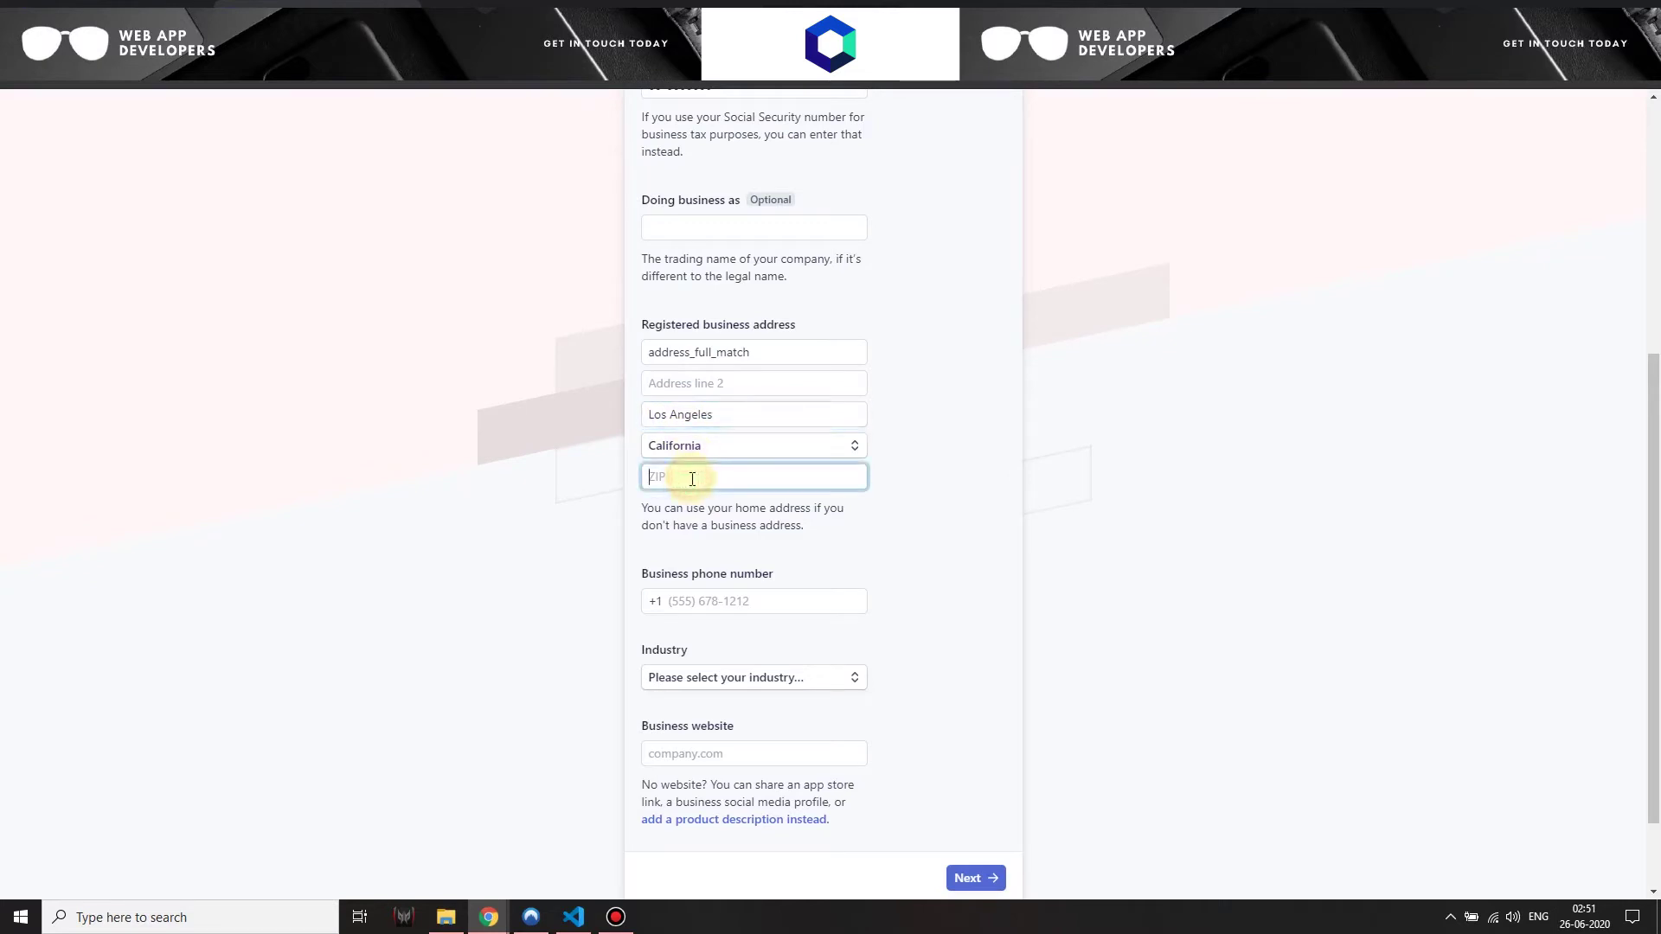
type("90001")
left_click(723, 600)
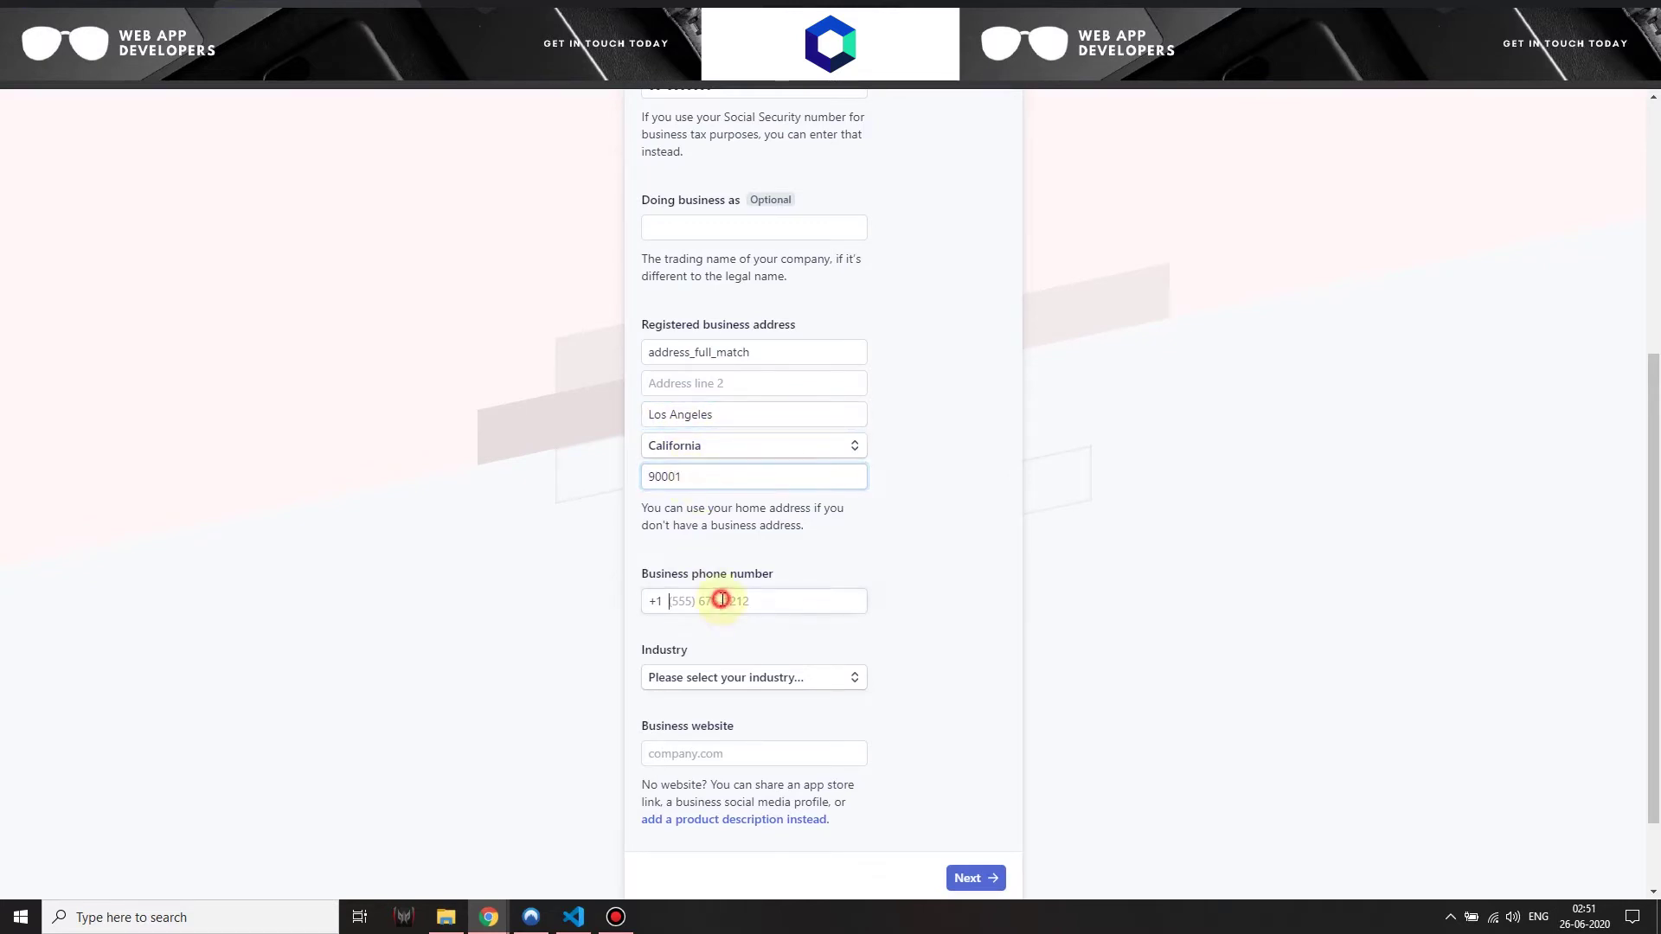
type("0000000000")
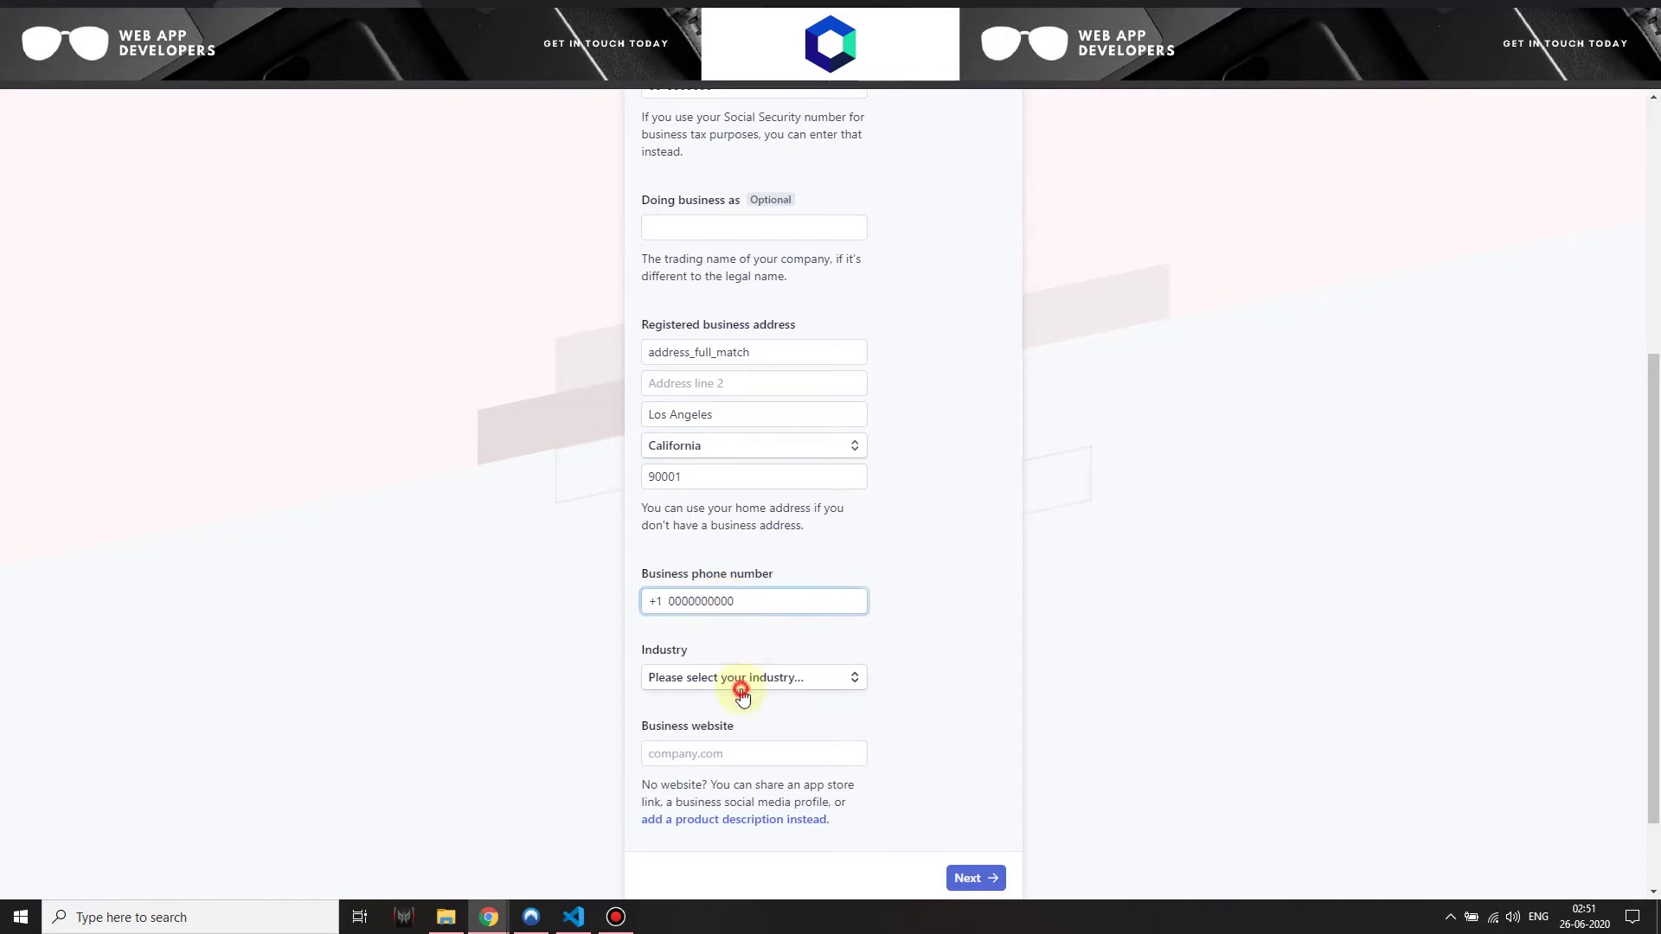
Choose Software as industry, describe the product as 'test', and submit the business details
left_click(737, 686)
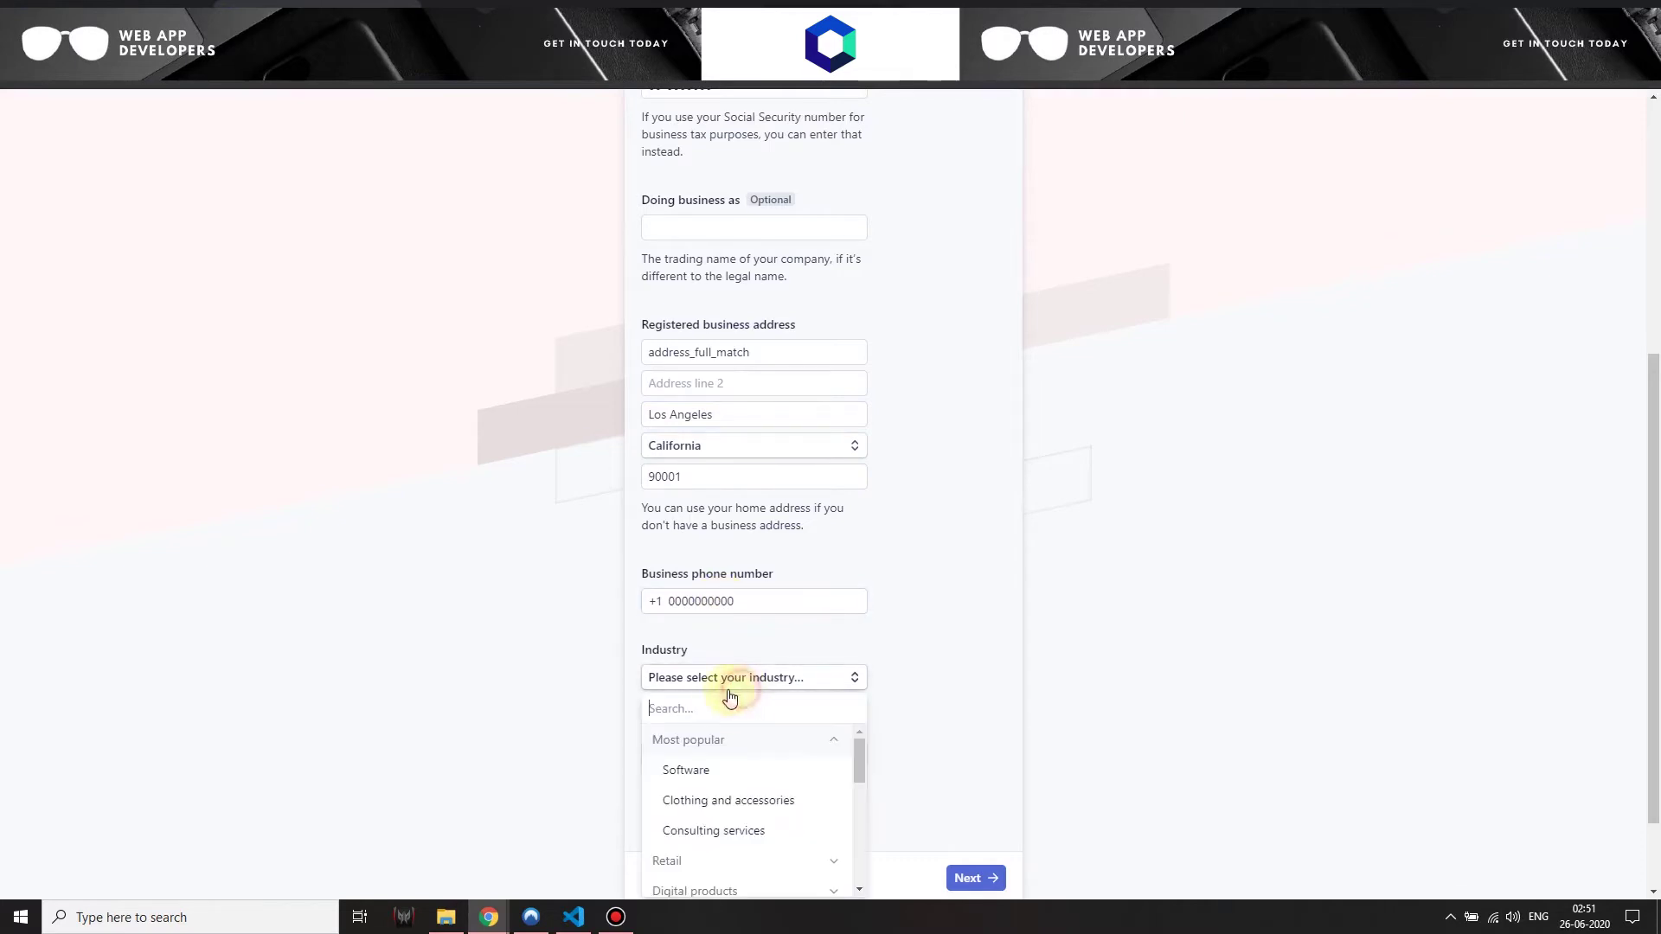
left_click(702, 774)
left_click(778, 819)
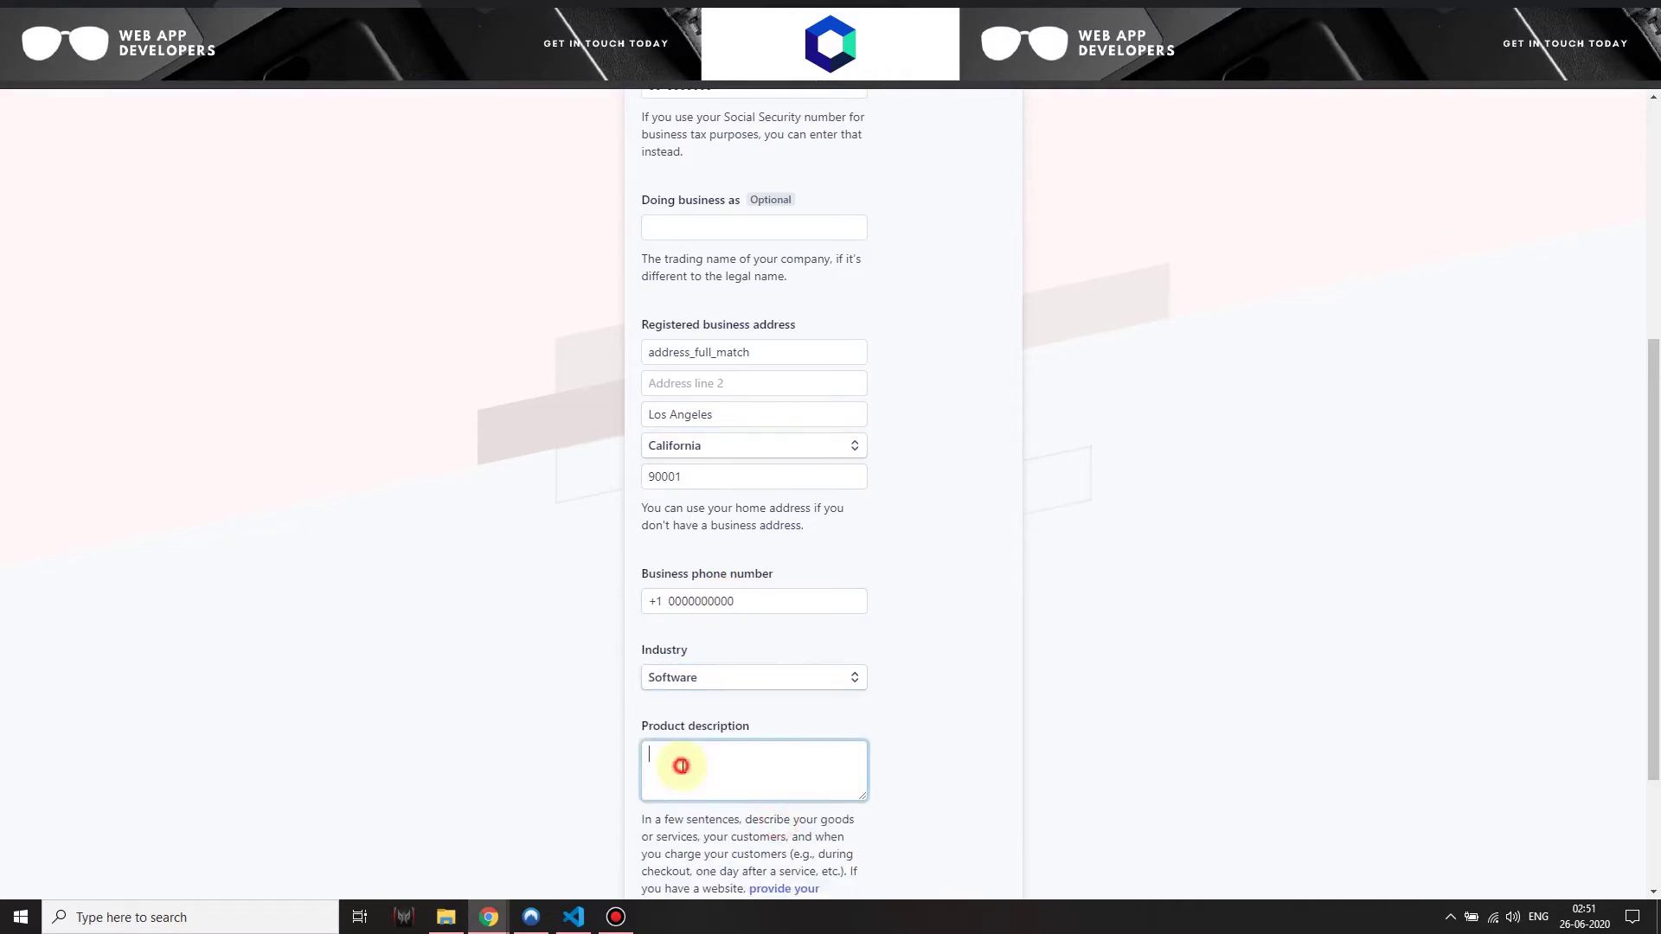
type("test")
scroll(824, 757, "down", 2)
left_click(962, 772)
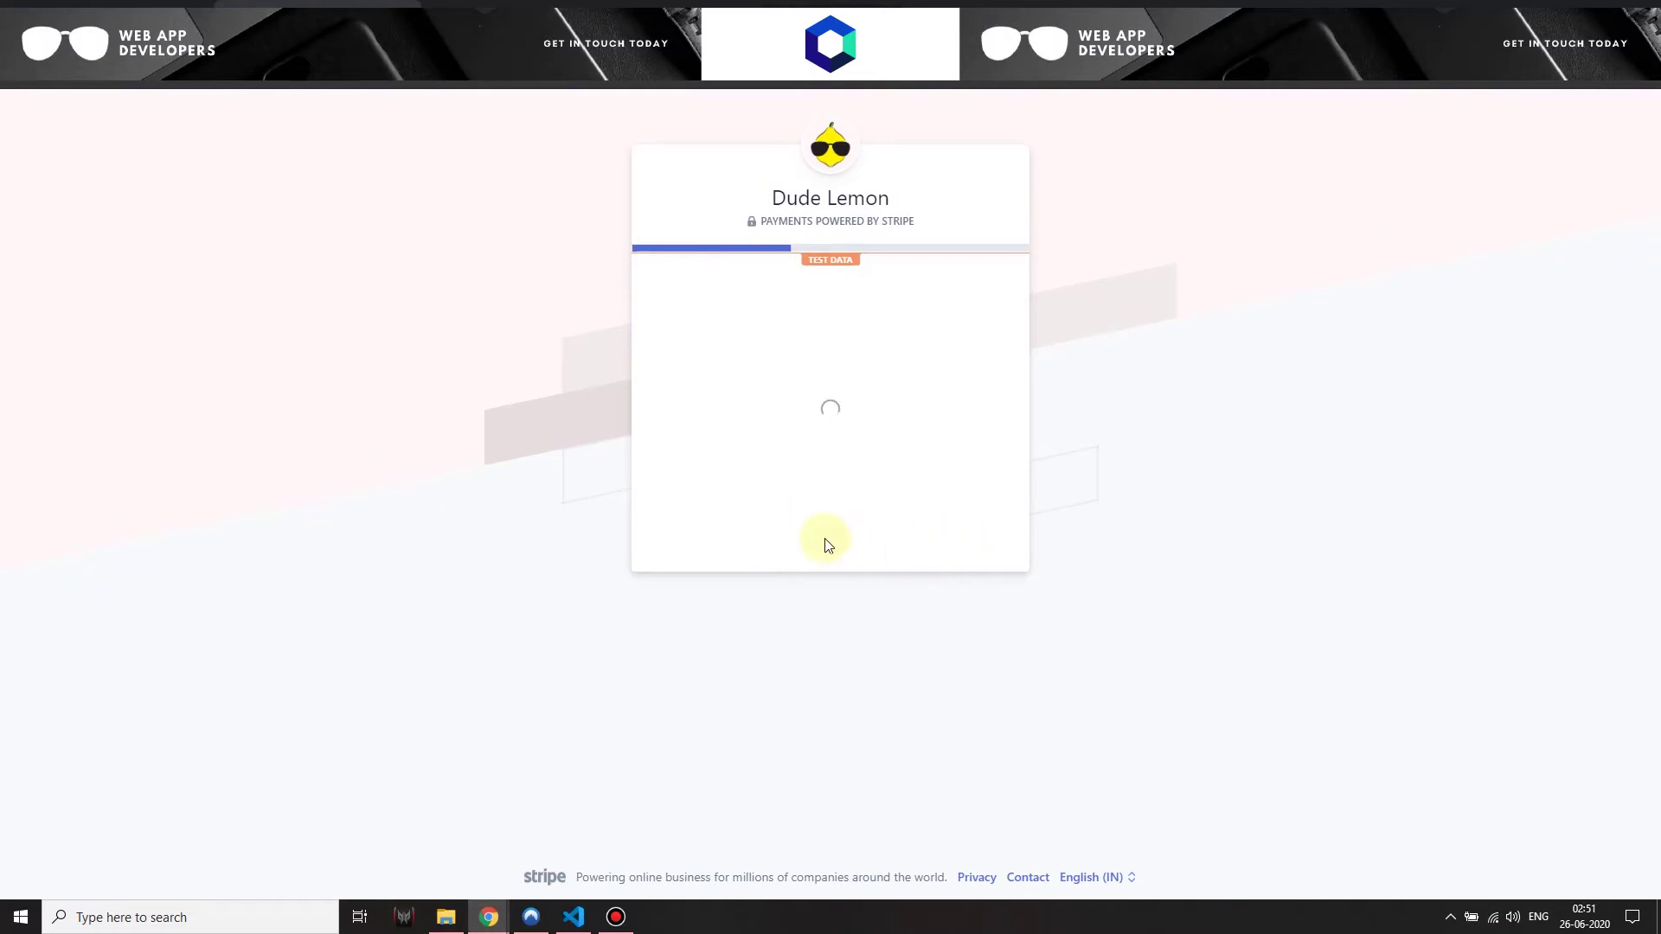
Enter the representative's name, job title CEO and birth date 01/01/1901
left_click(699, 430)
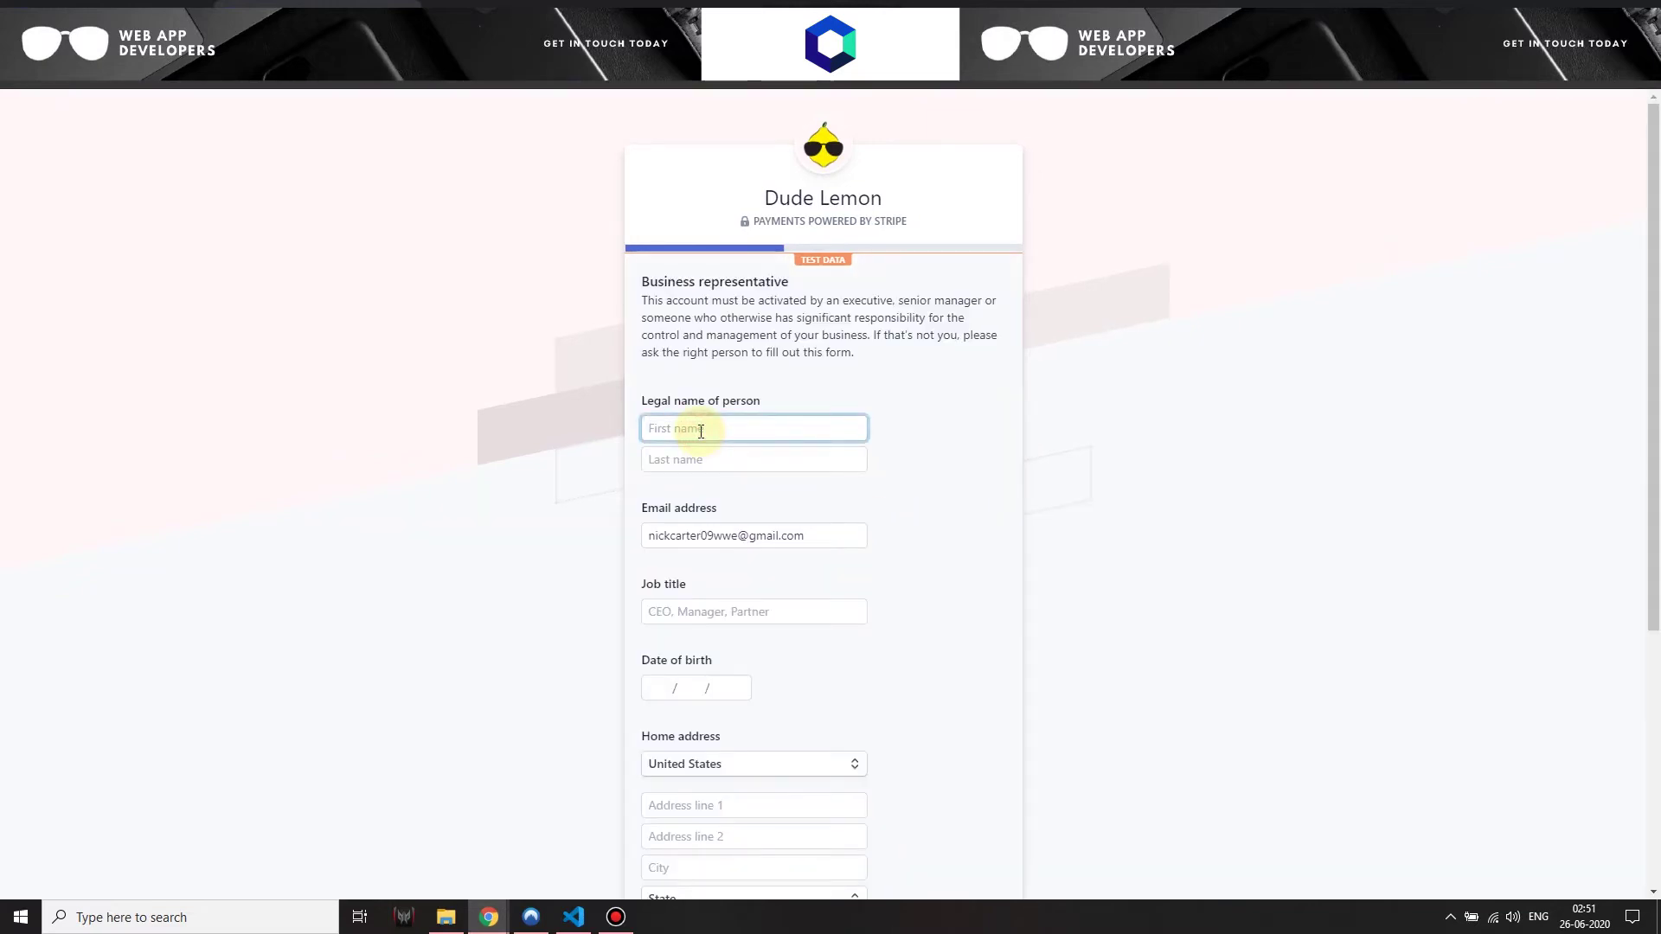
type("Carter")
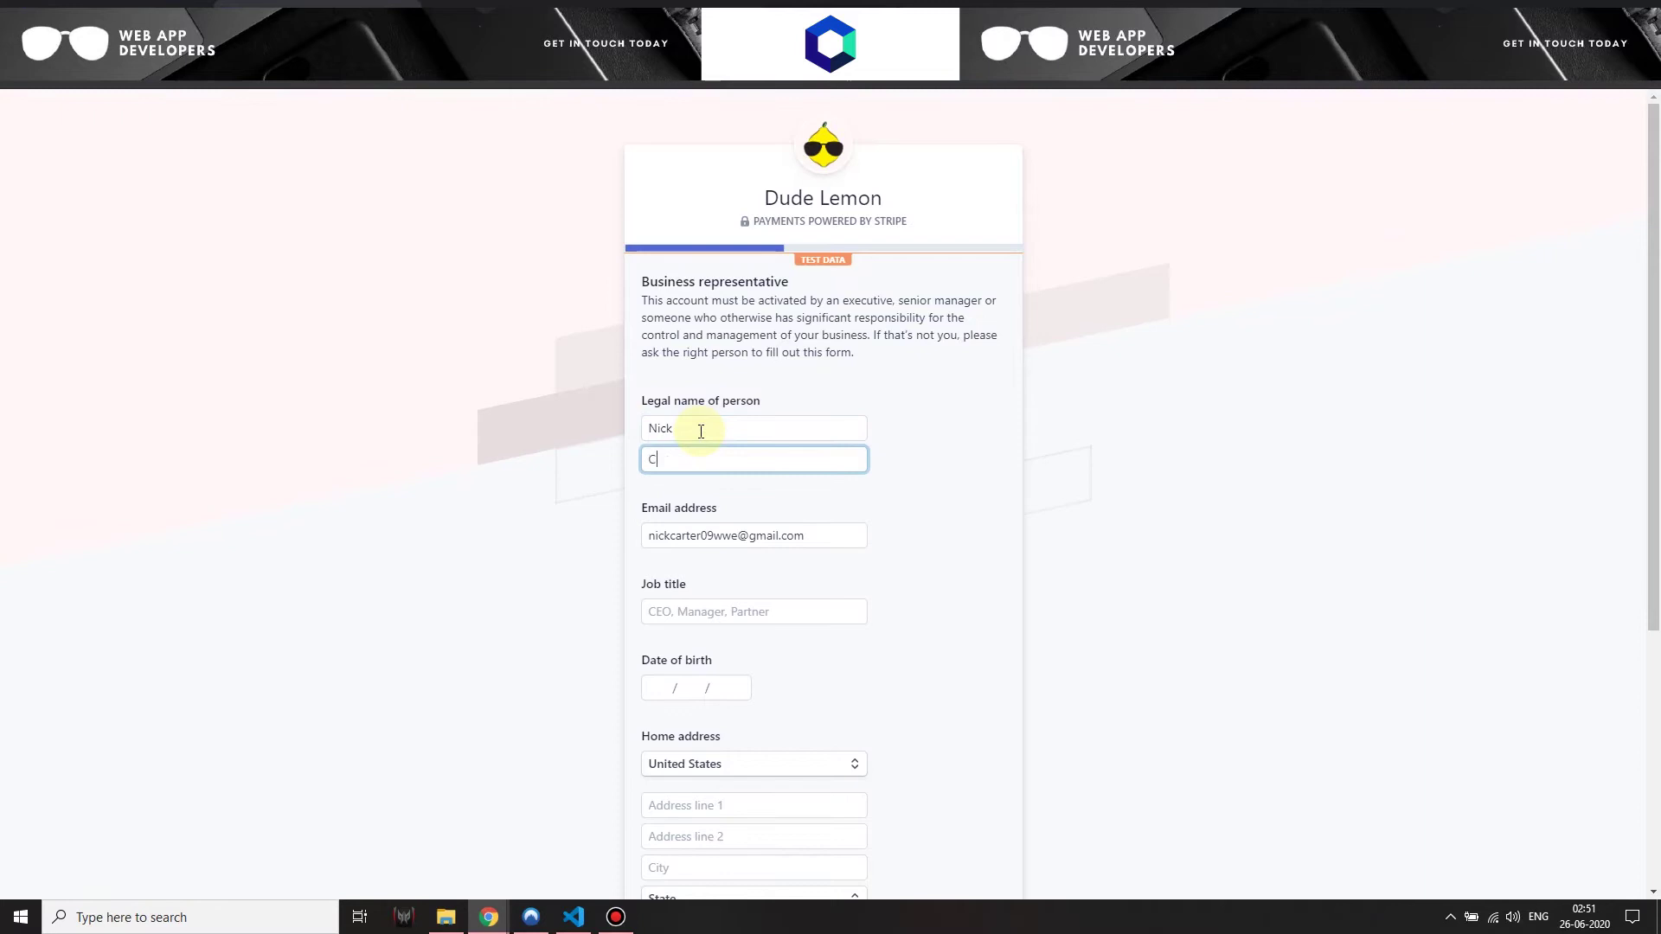
left_click(779, 612)
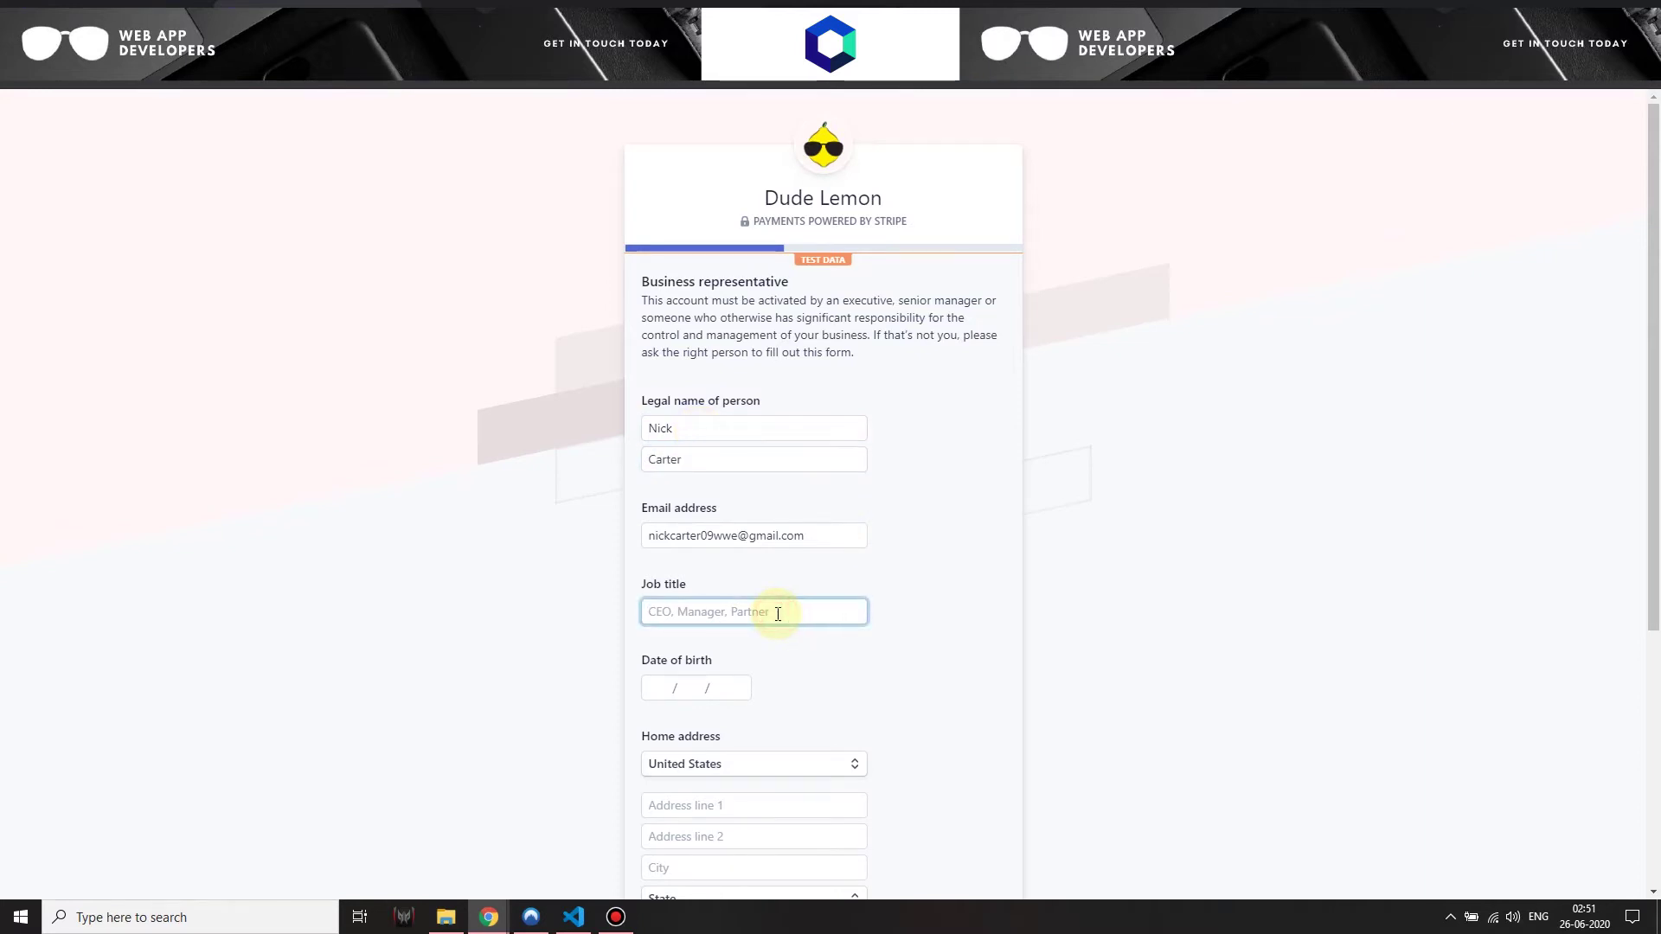
type("CEO")
left_click(662, 688)
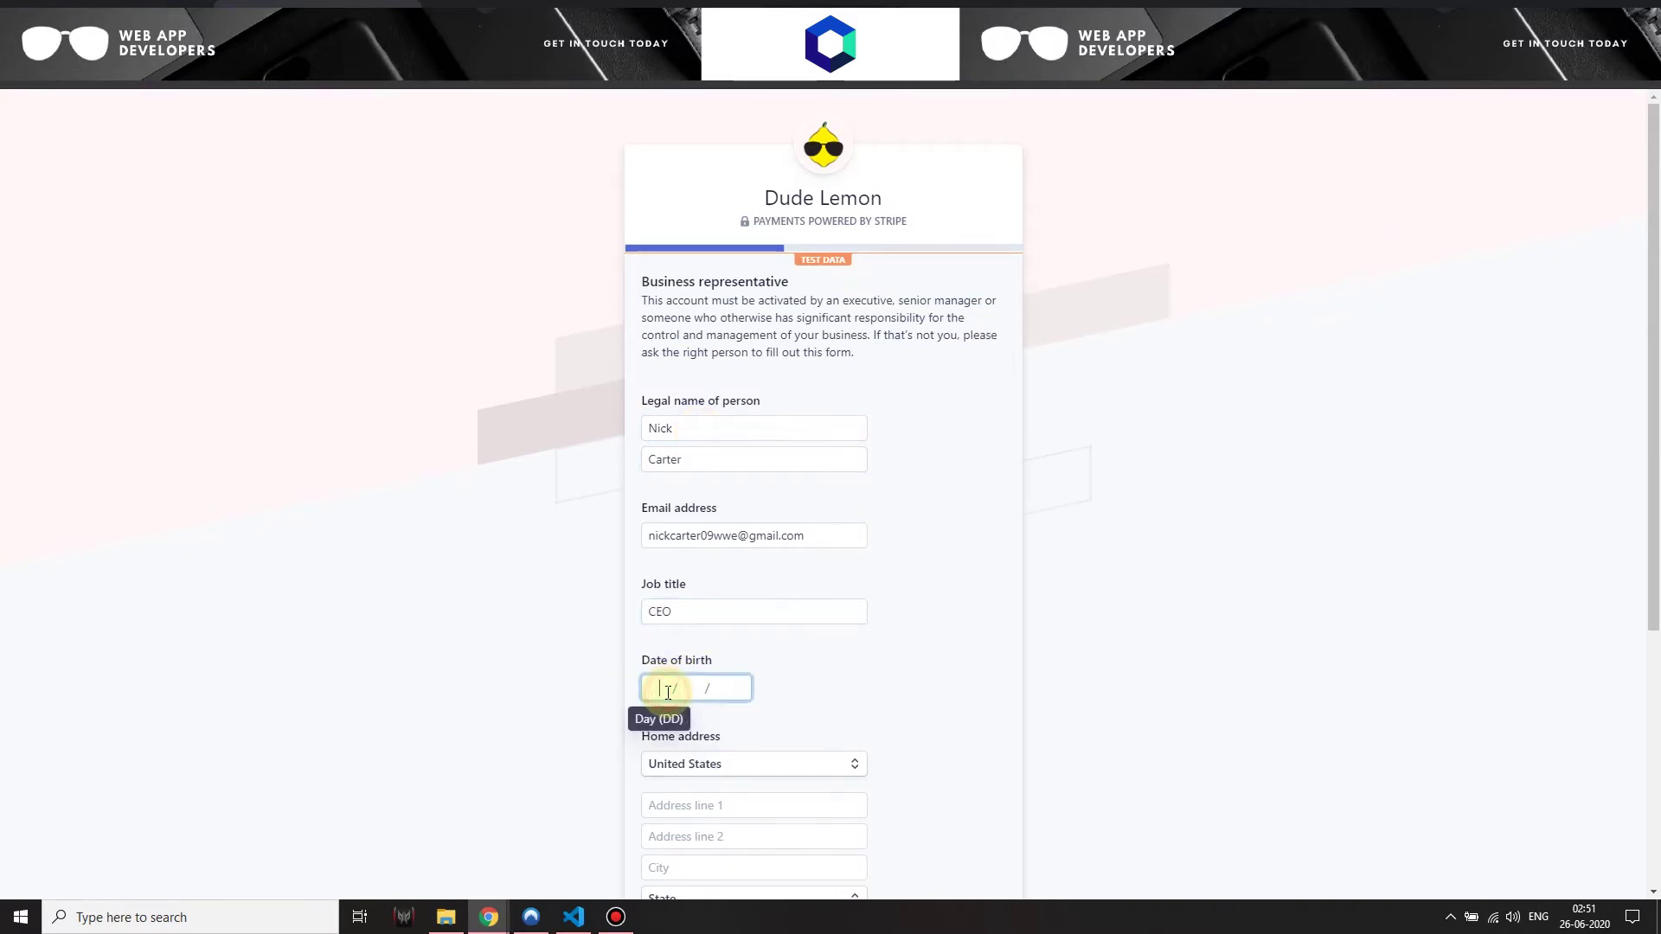
type("01 / 01 / 1901")
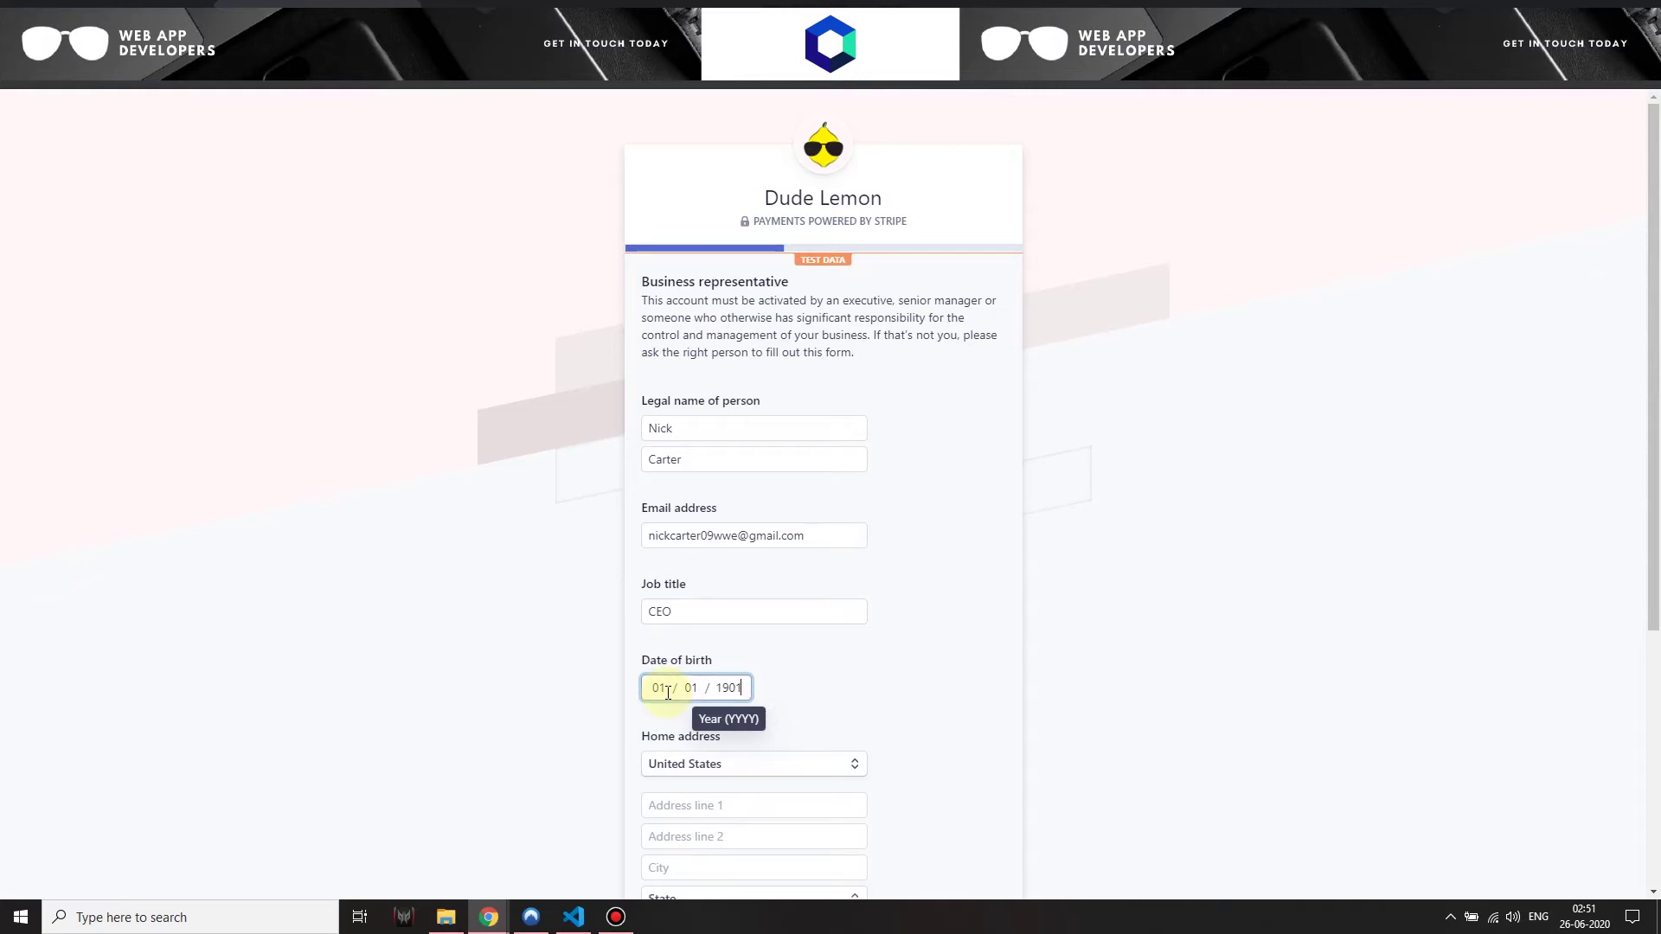
scroll(710, 570, "down", 4)
Give a Los Angeles, California 90001 home address and the SSN last four digits, then submit
left_click(679, 452)
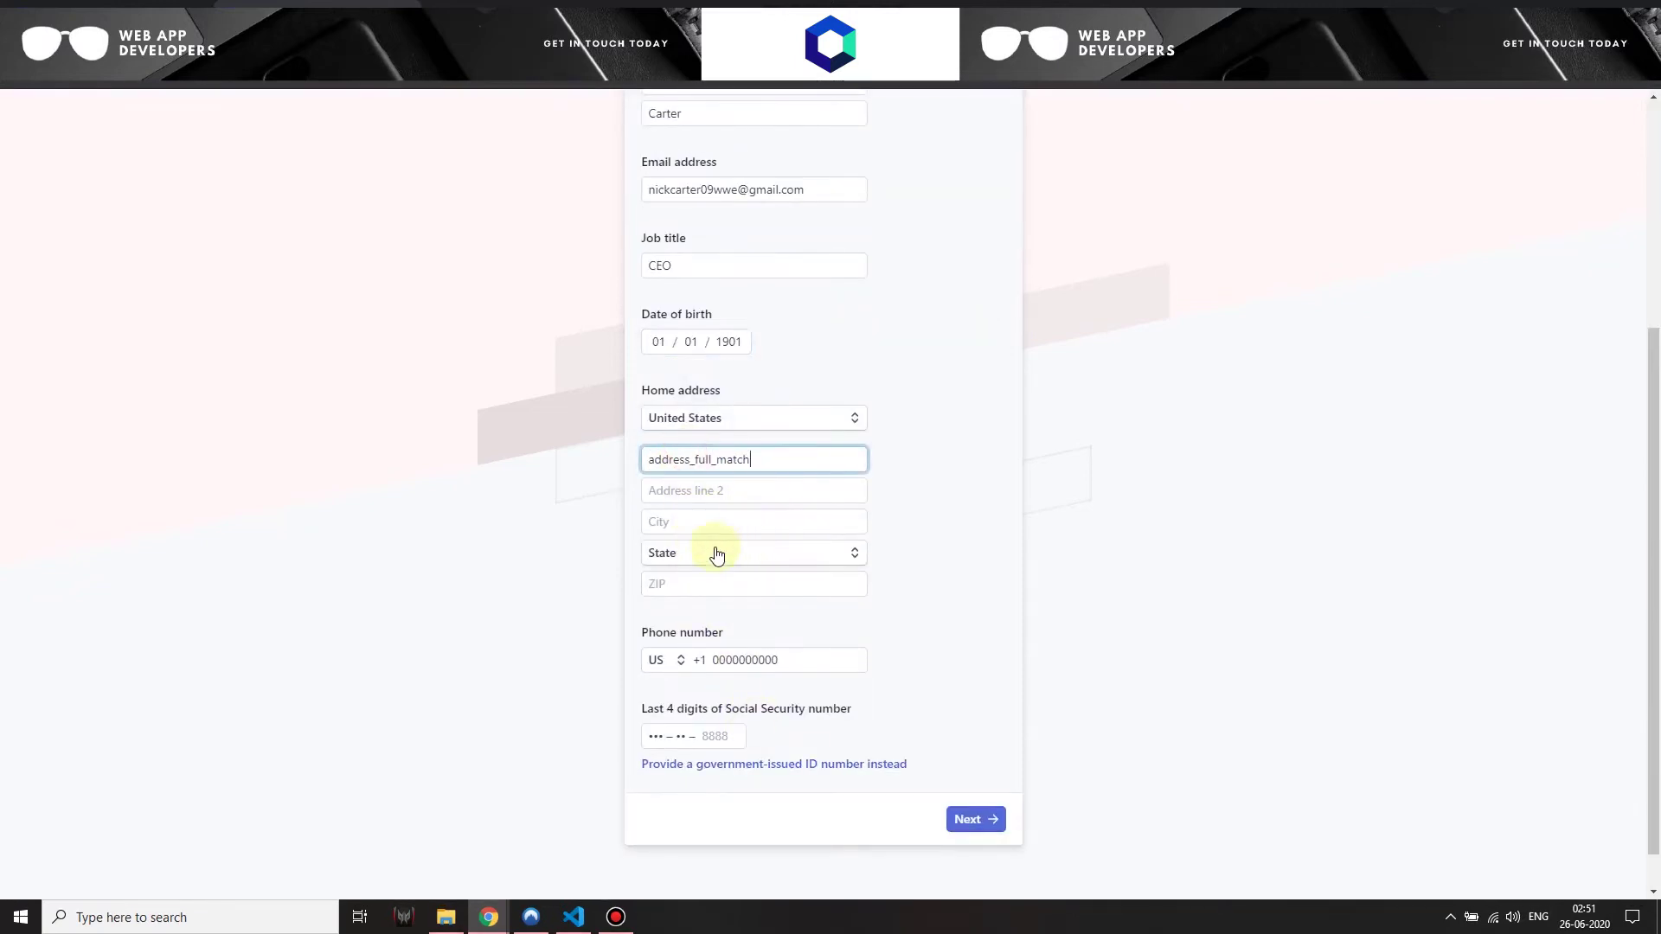
left_click(716, 552)
left_click(704, 256)
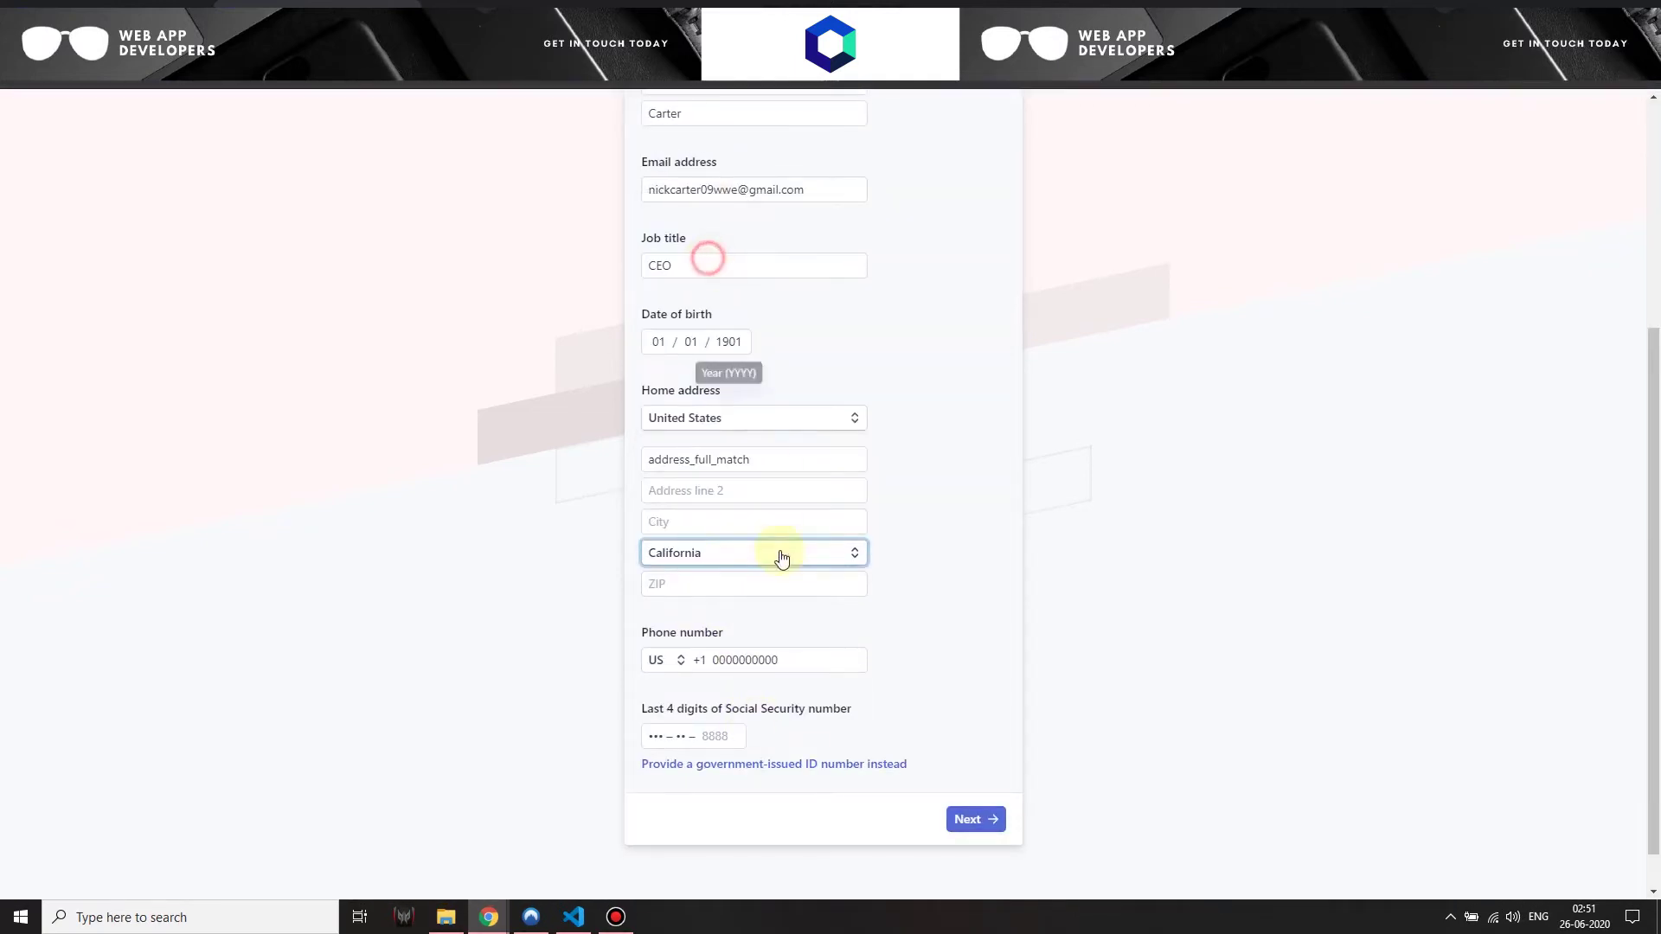
left_click(702, 525)
type("Los A")
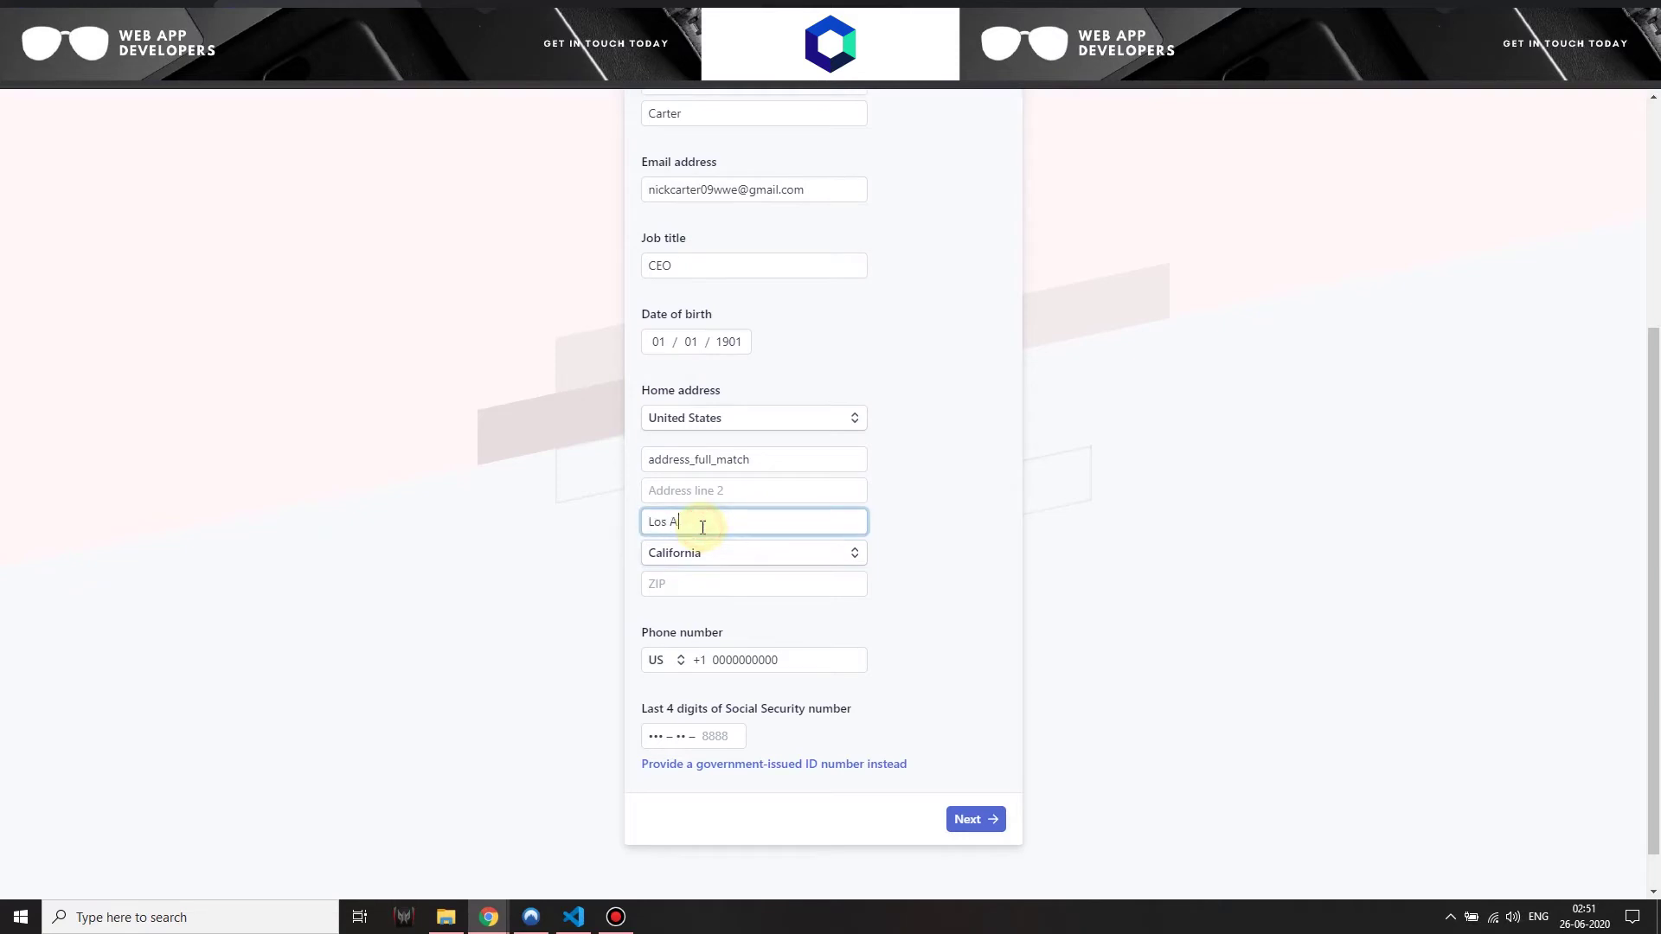
type("ngeles")
left_click(729, 587)
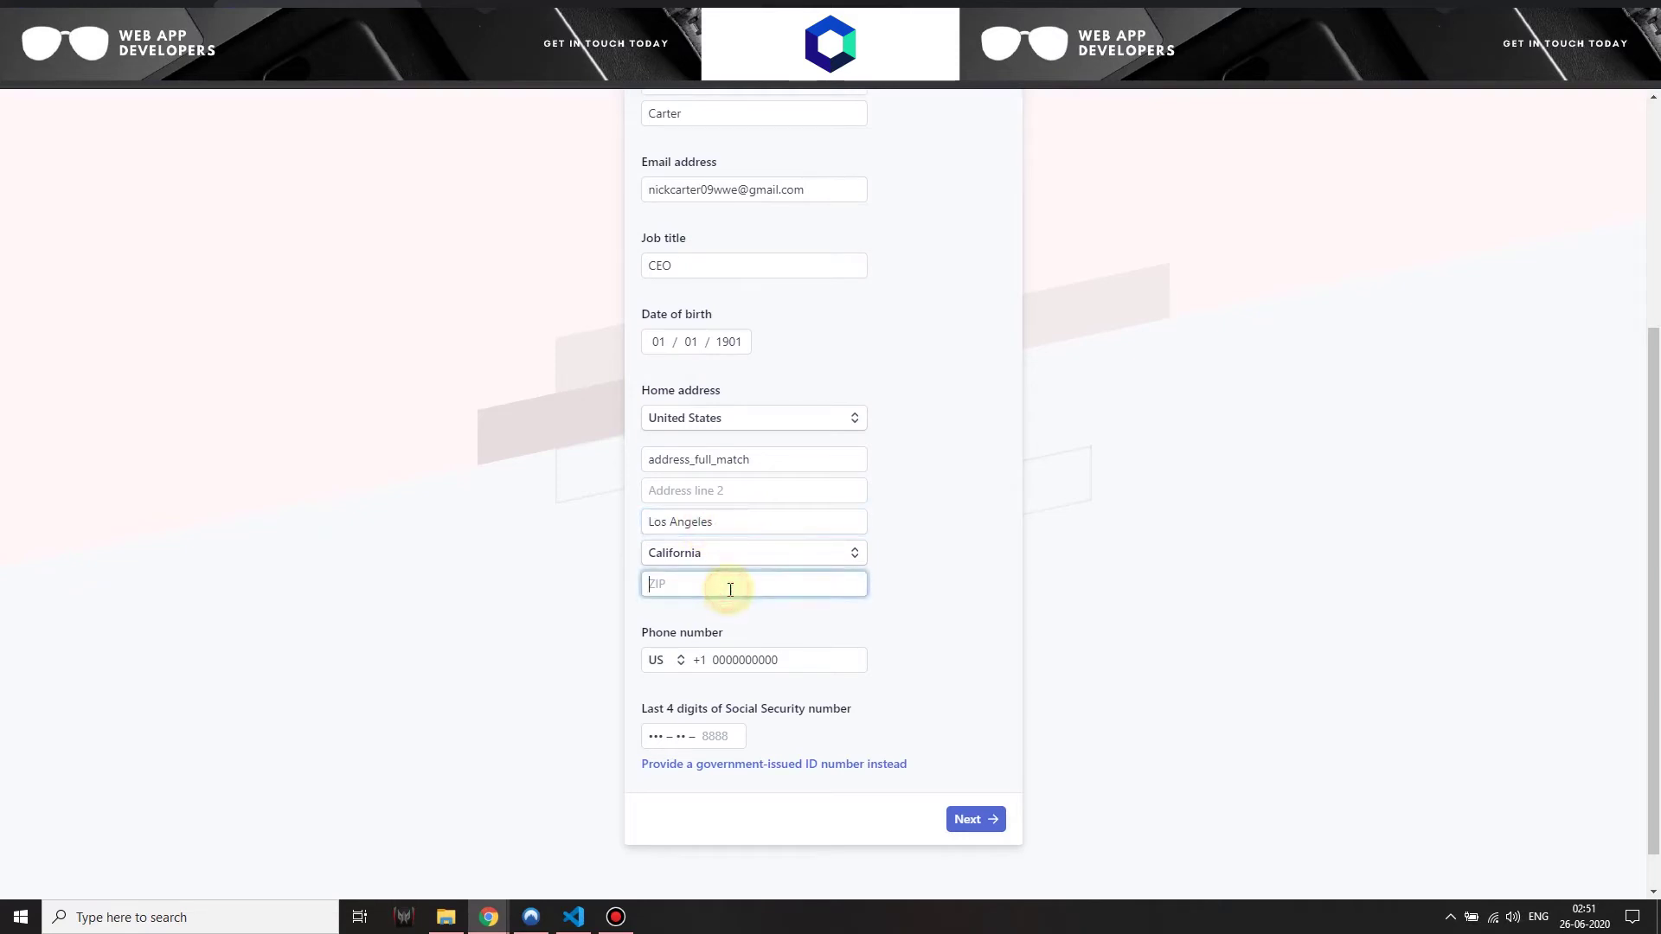
type("90001")
left_click(731, 741)
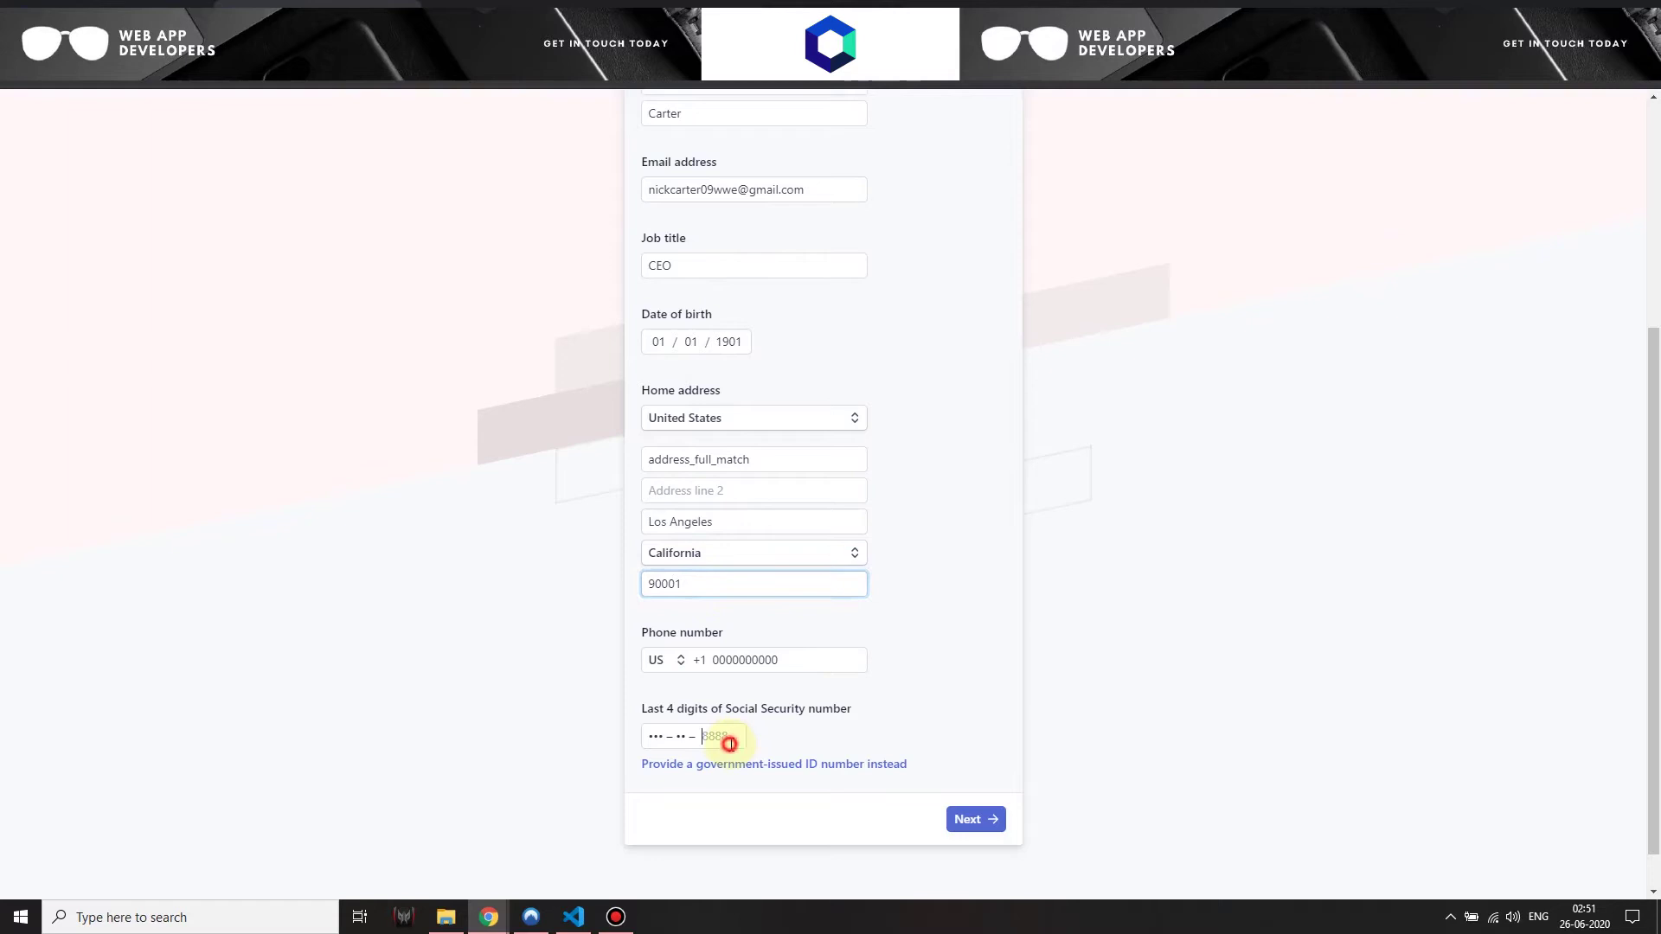
type("0000")
left_click(962, 821)
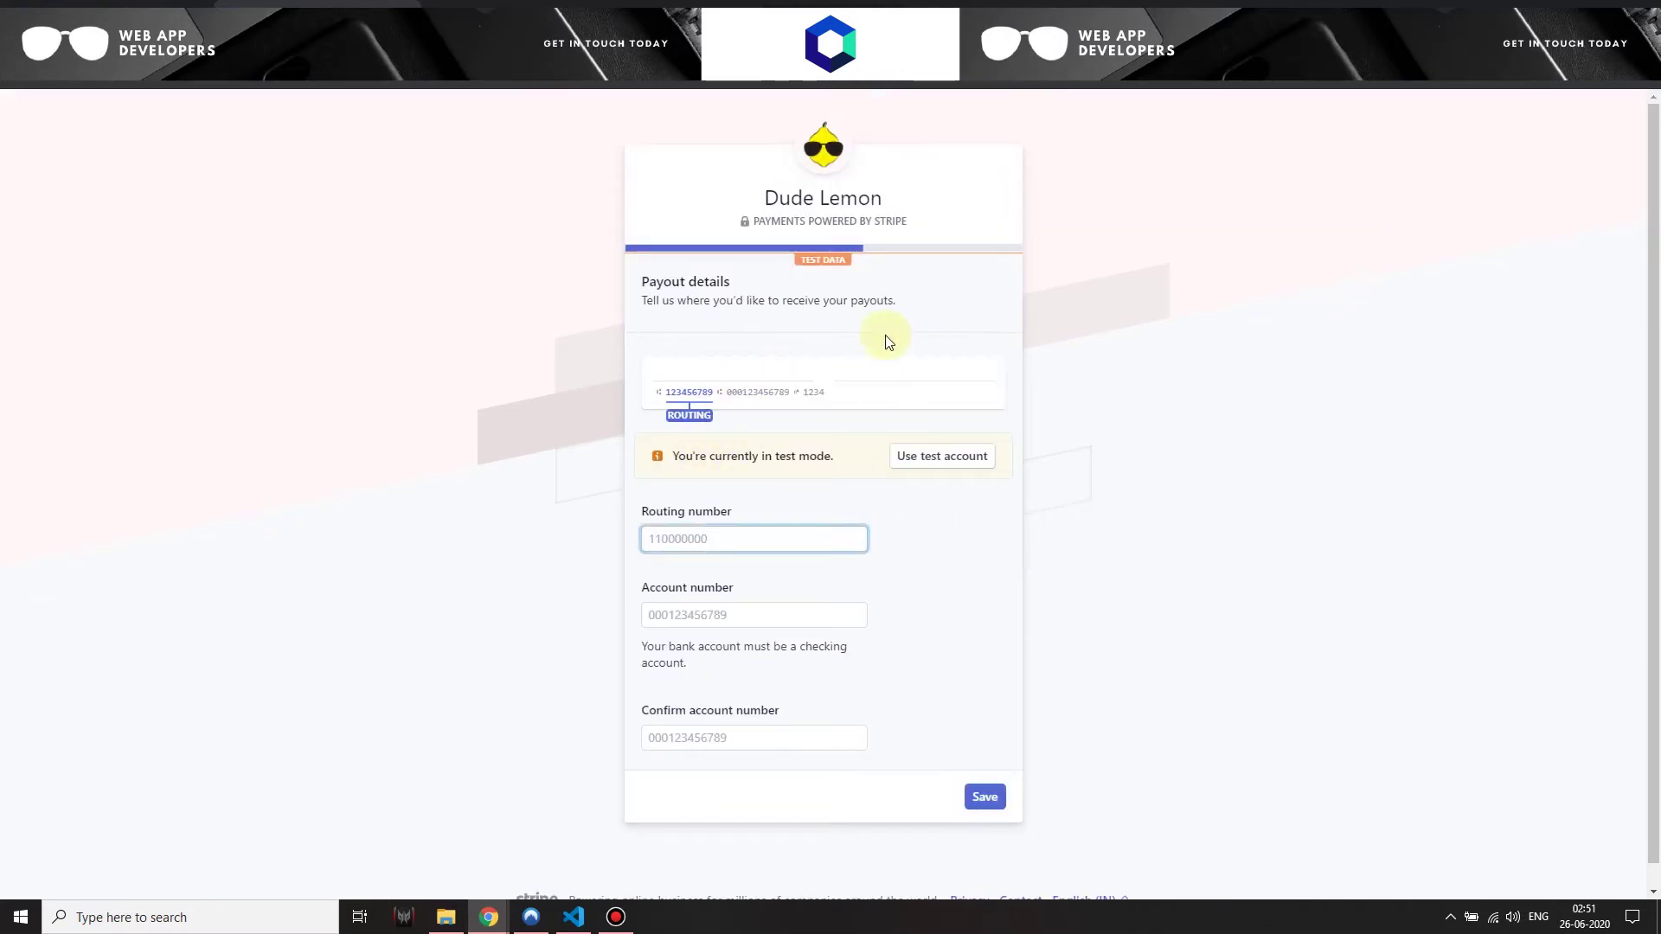
Fill the payout details with Stripe's test bank account to finish onboarding
left_click_drag(643, 302, 892, 305)
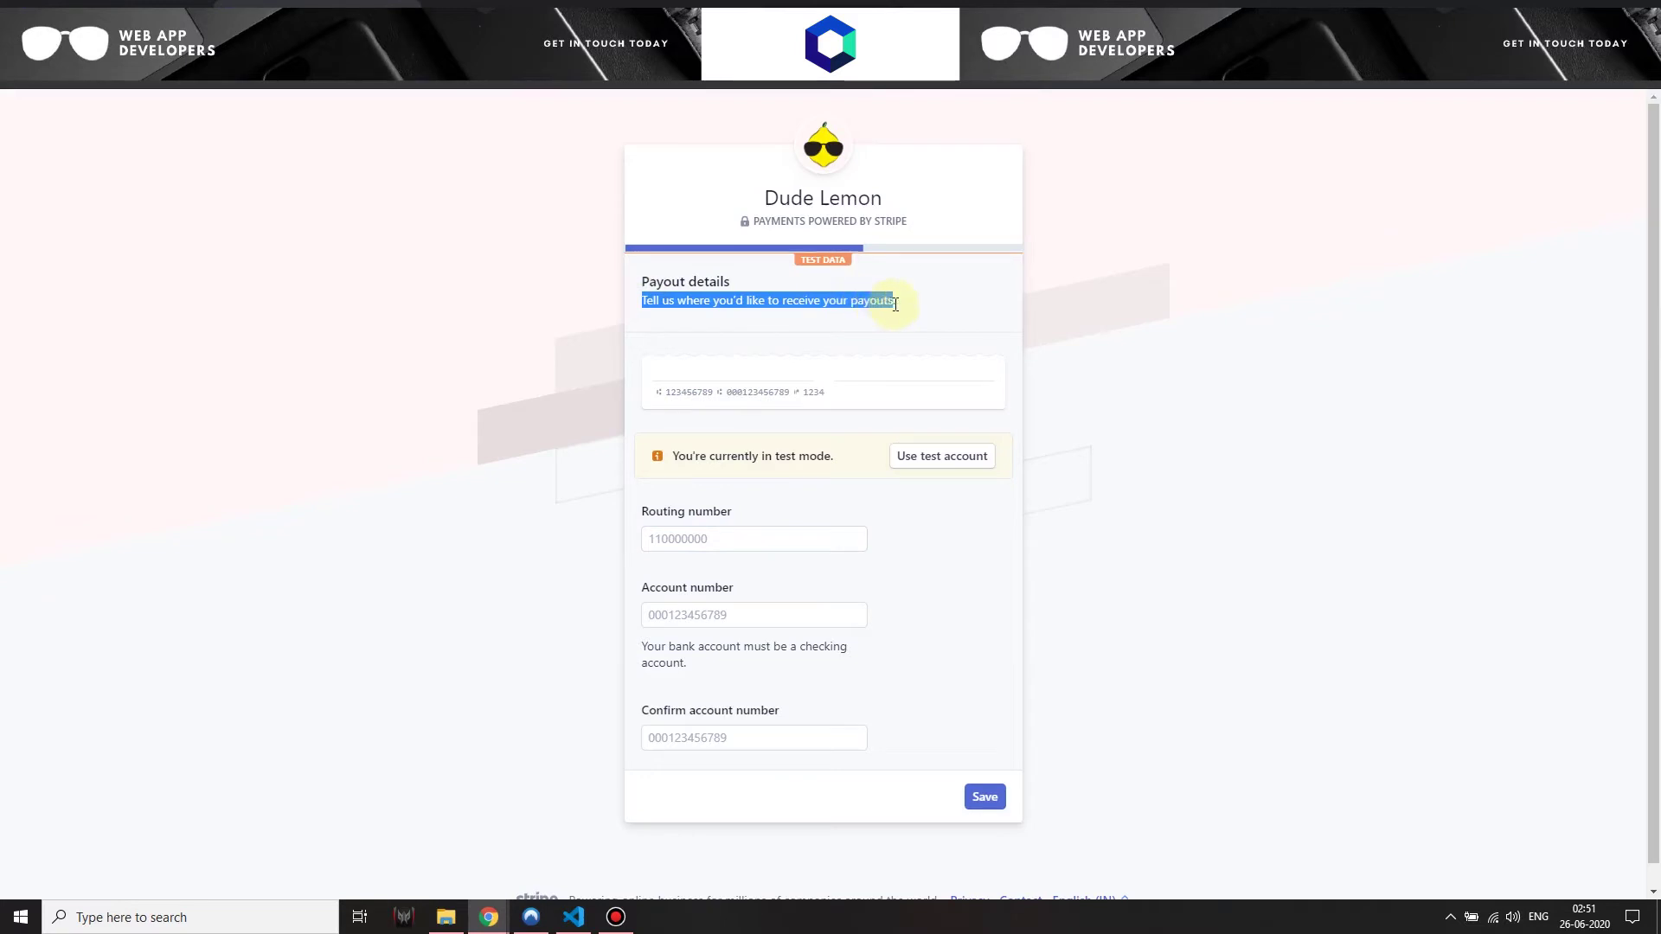
left_click(867, 300)
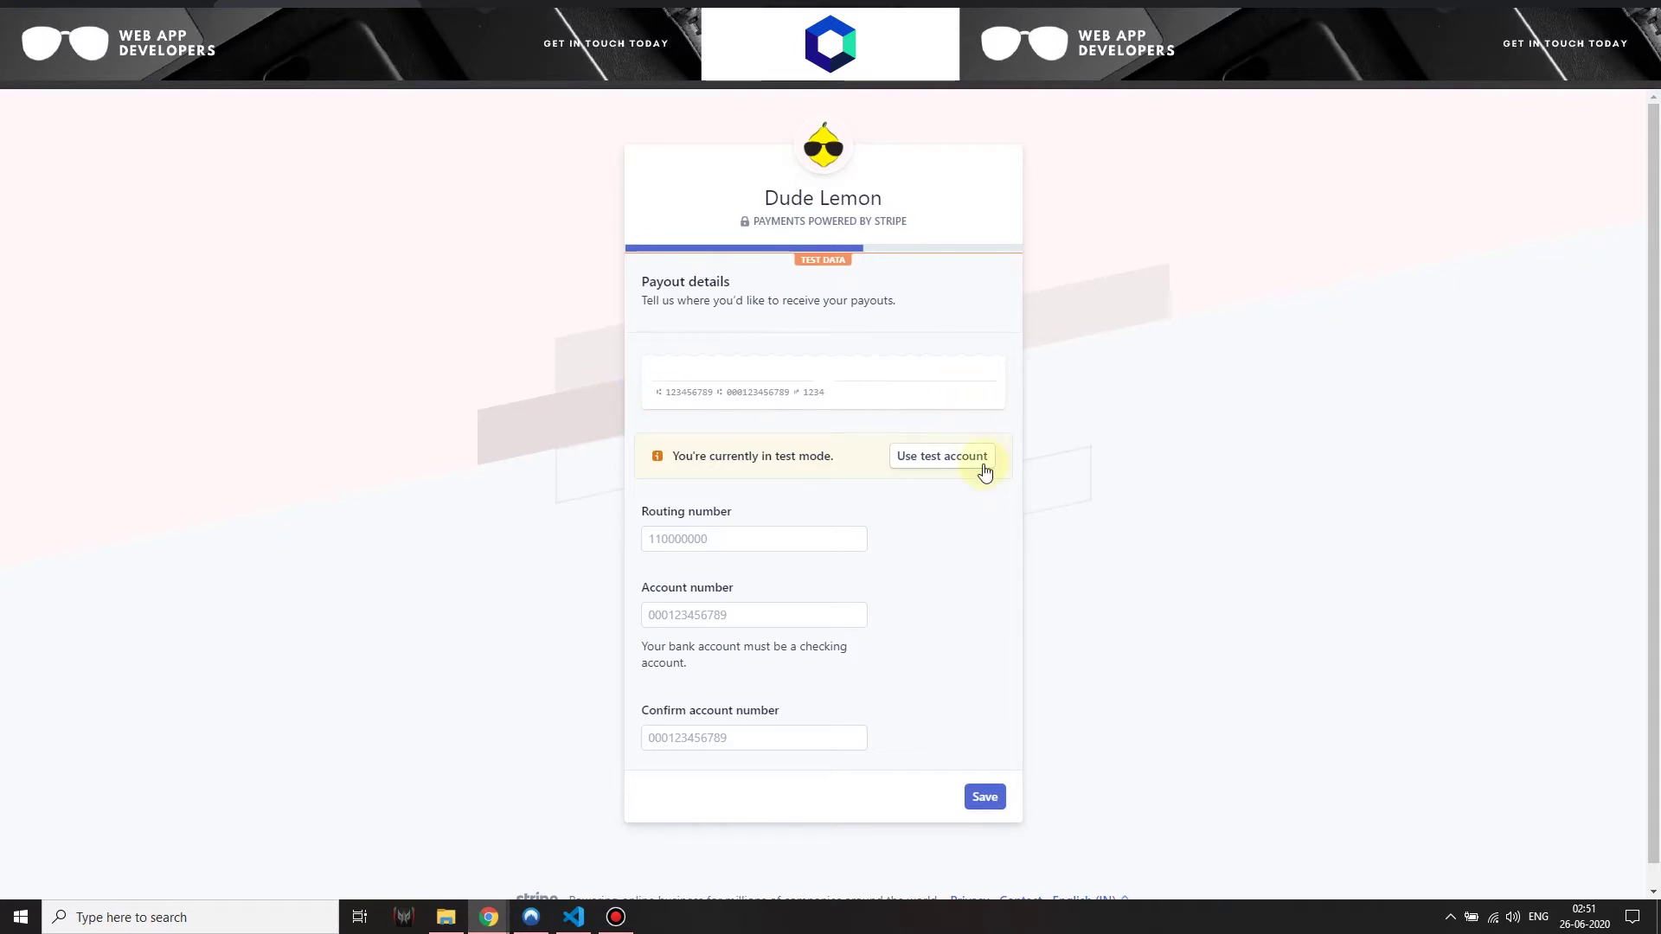
left_click(942, 457)
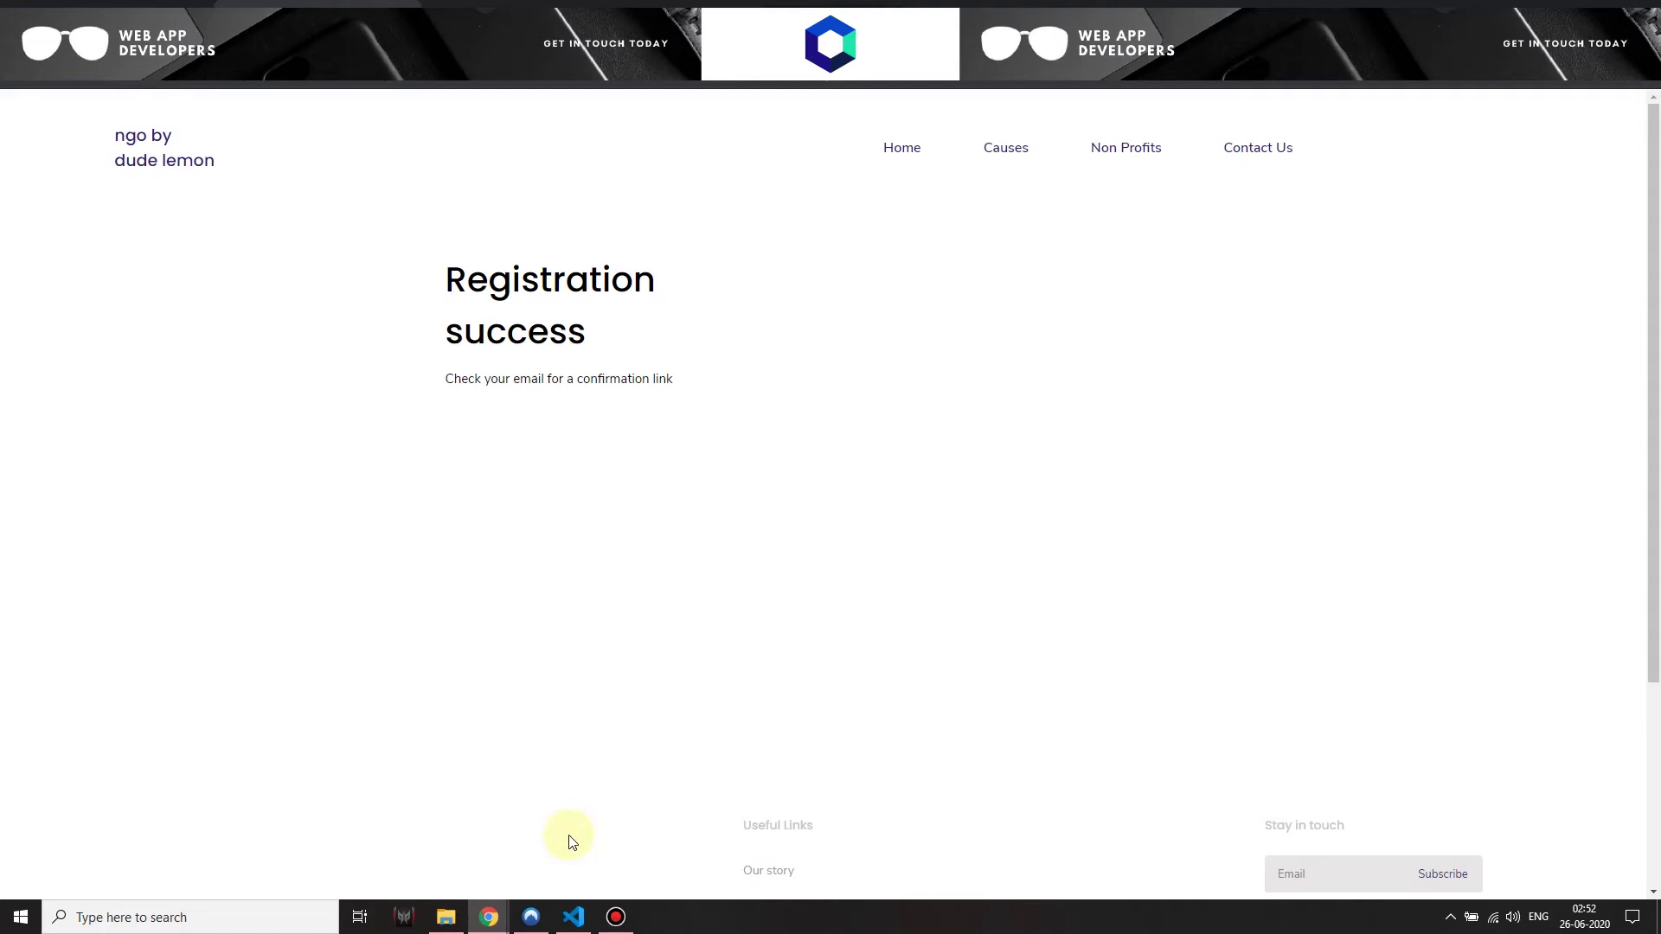
Bring the Stripe Dashboard window with the connected accounts list to the front
mouse_move(491, 919)
left_click(422, 864)
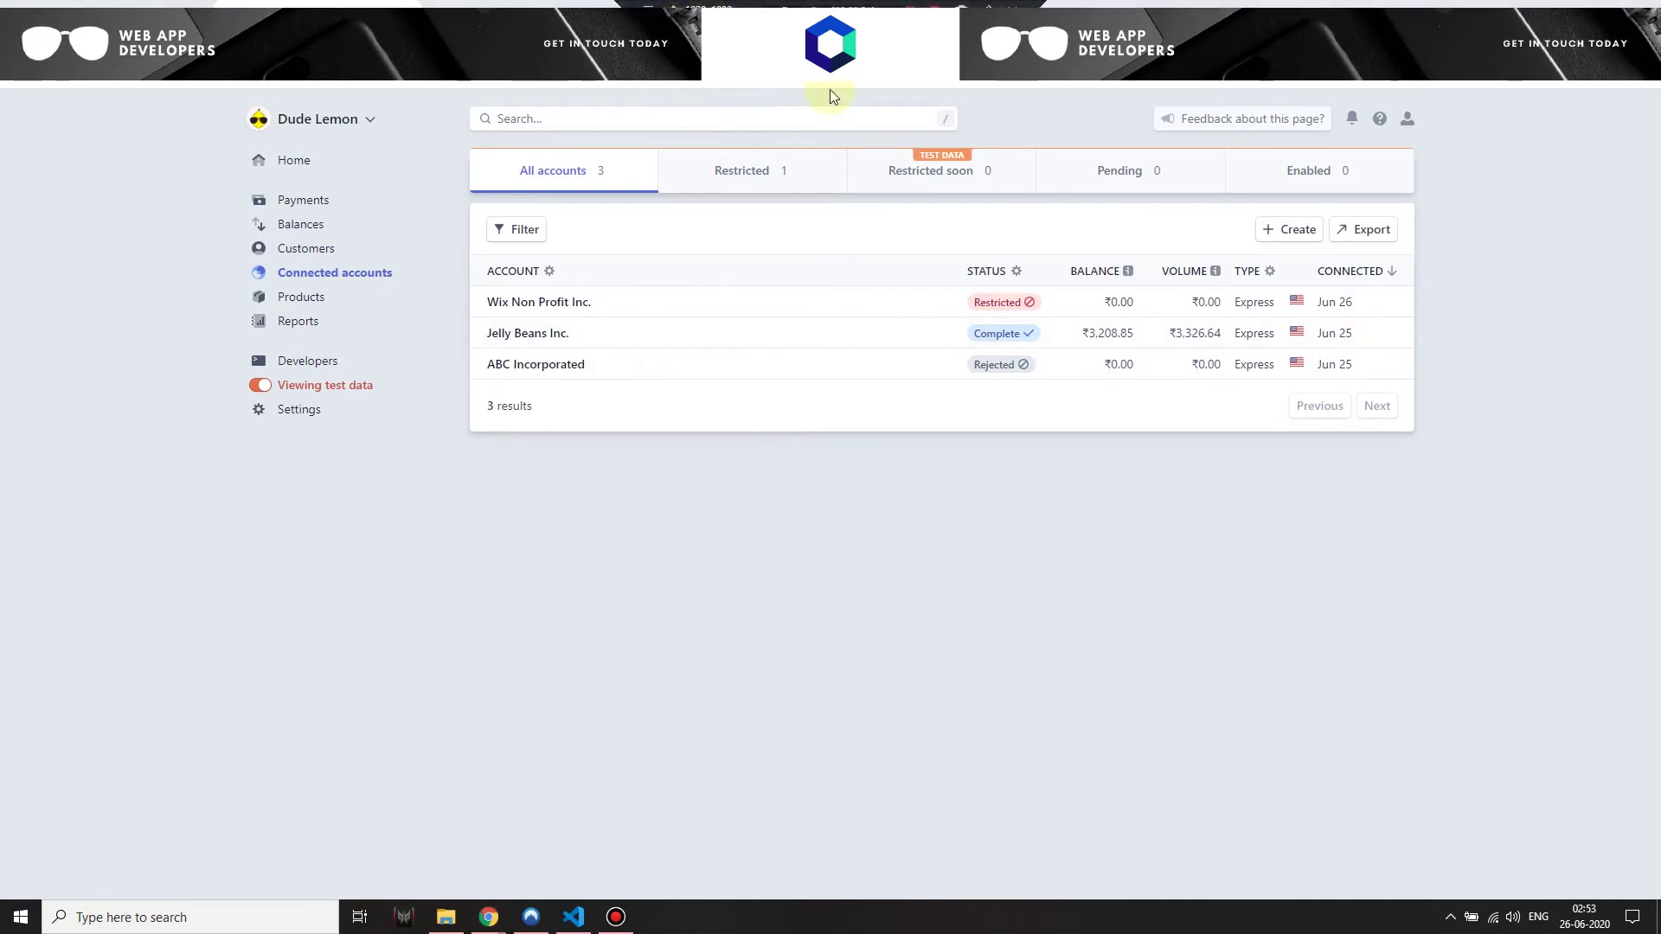
Inspect the Wix Non Profit Inc. account details and balance, then return to the accounts list
left_click(729, 319)
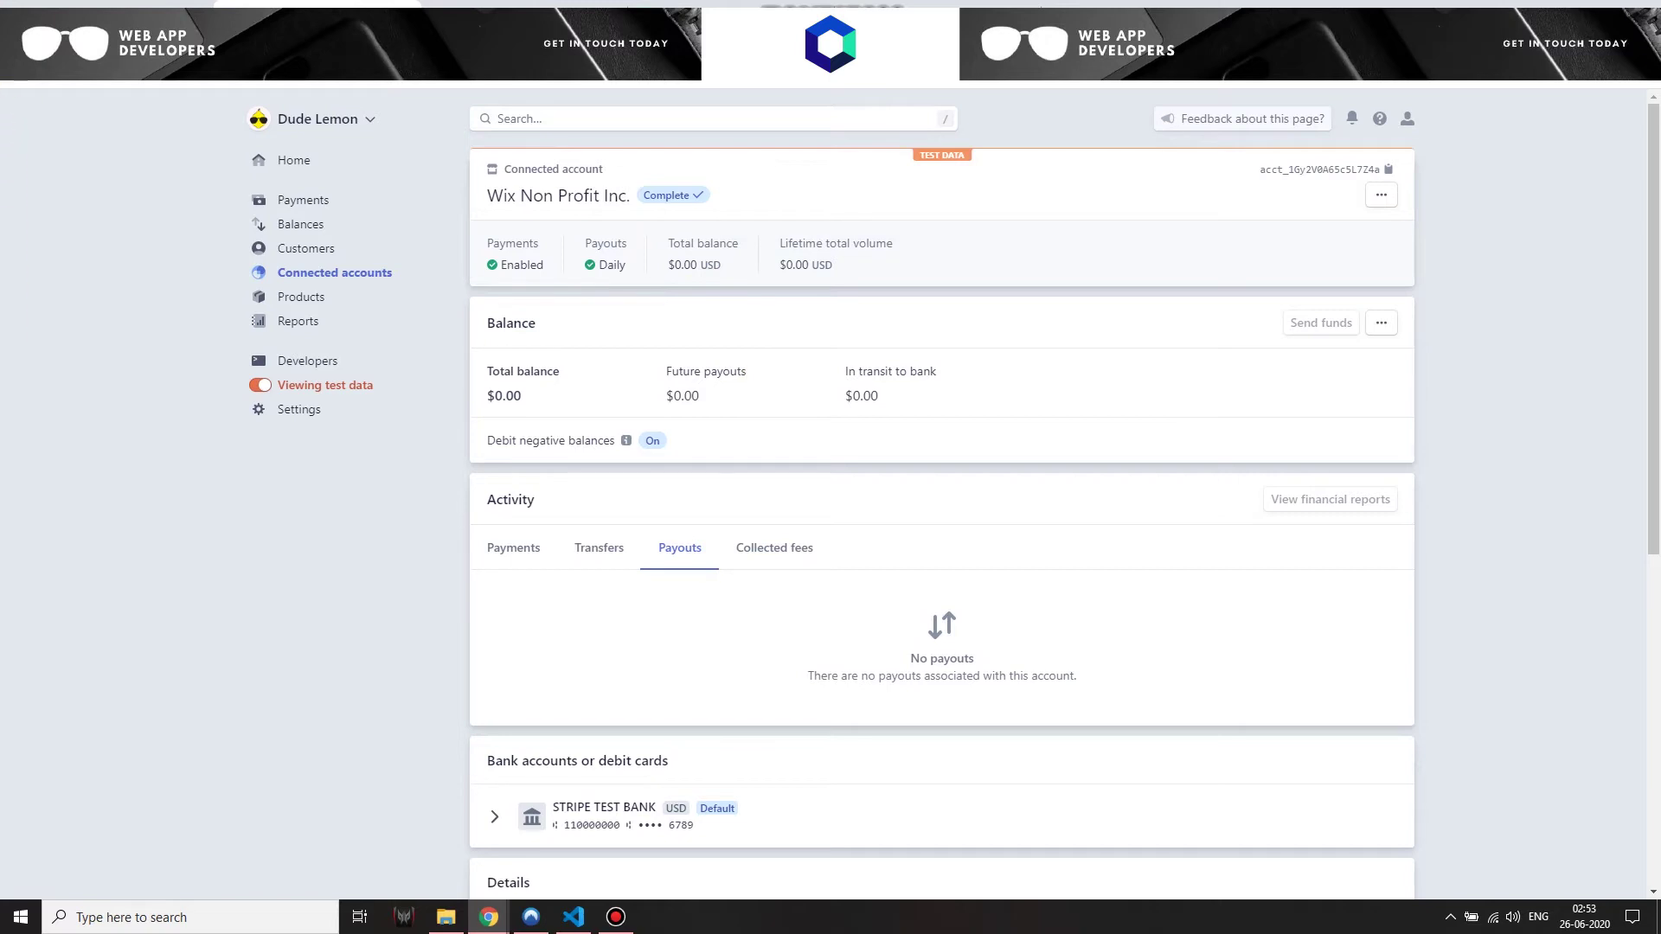
key("alt+Left")
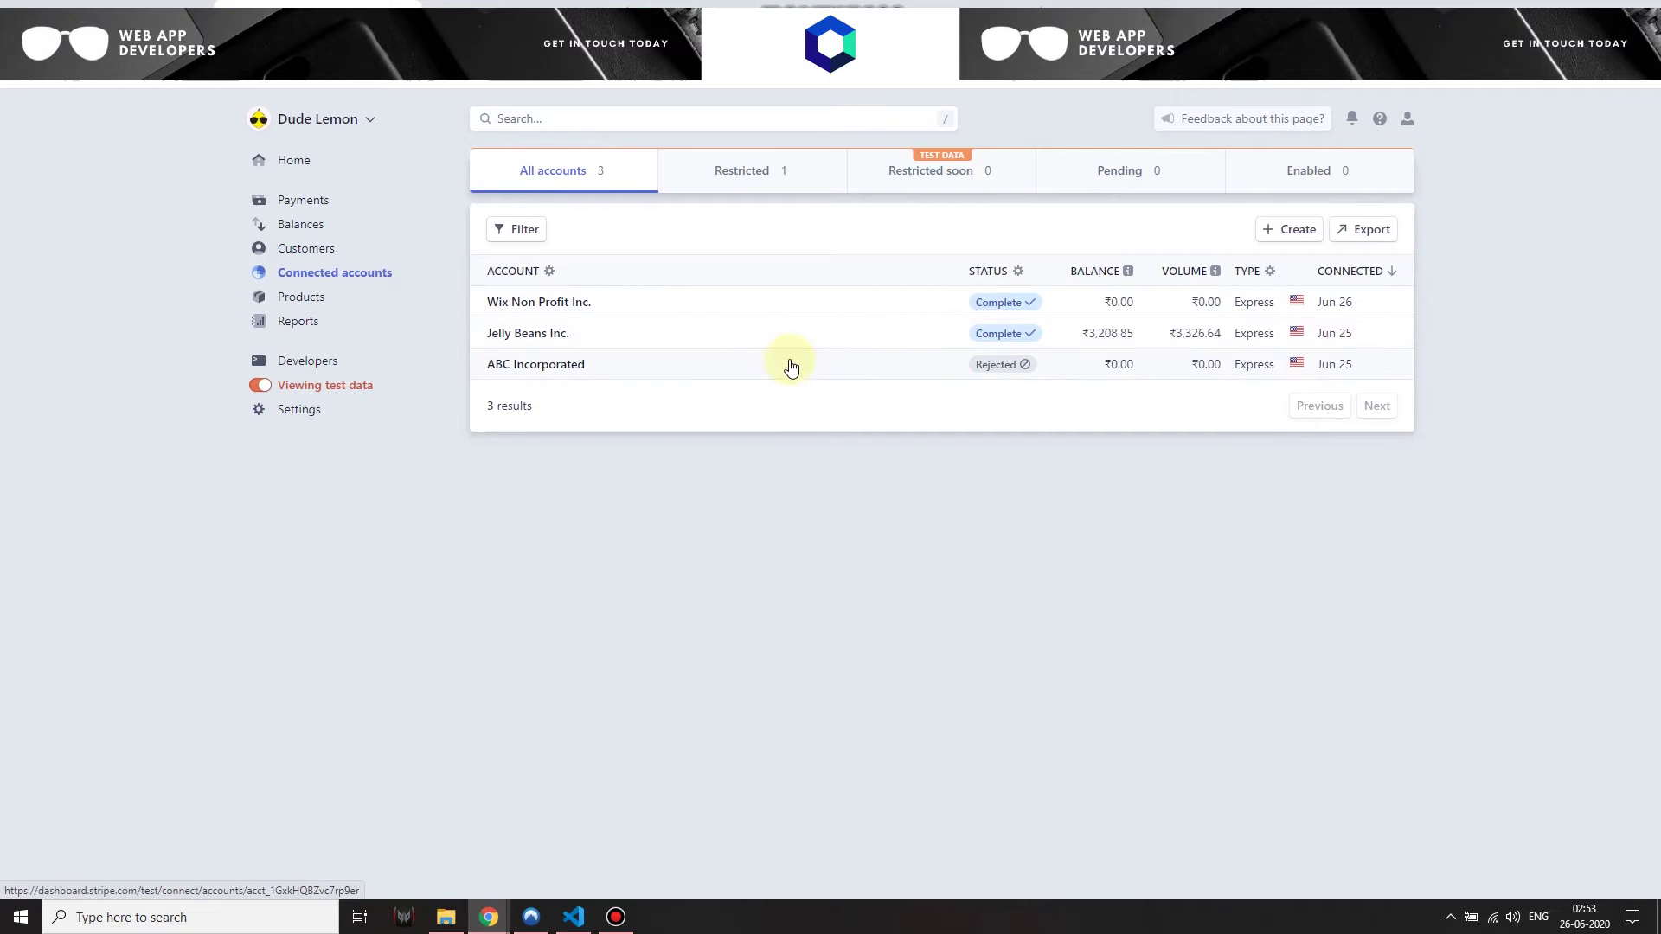
left_click(649, 319)
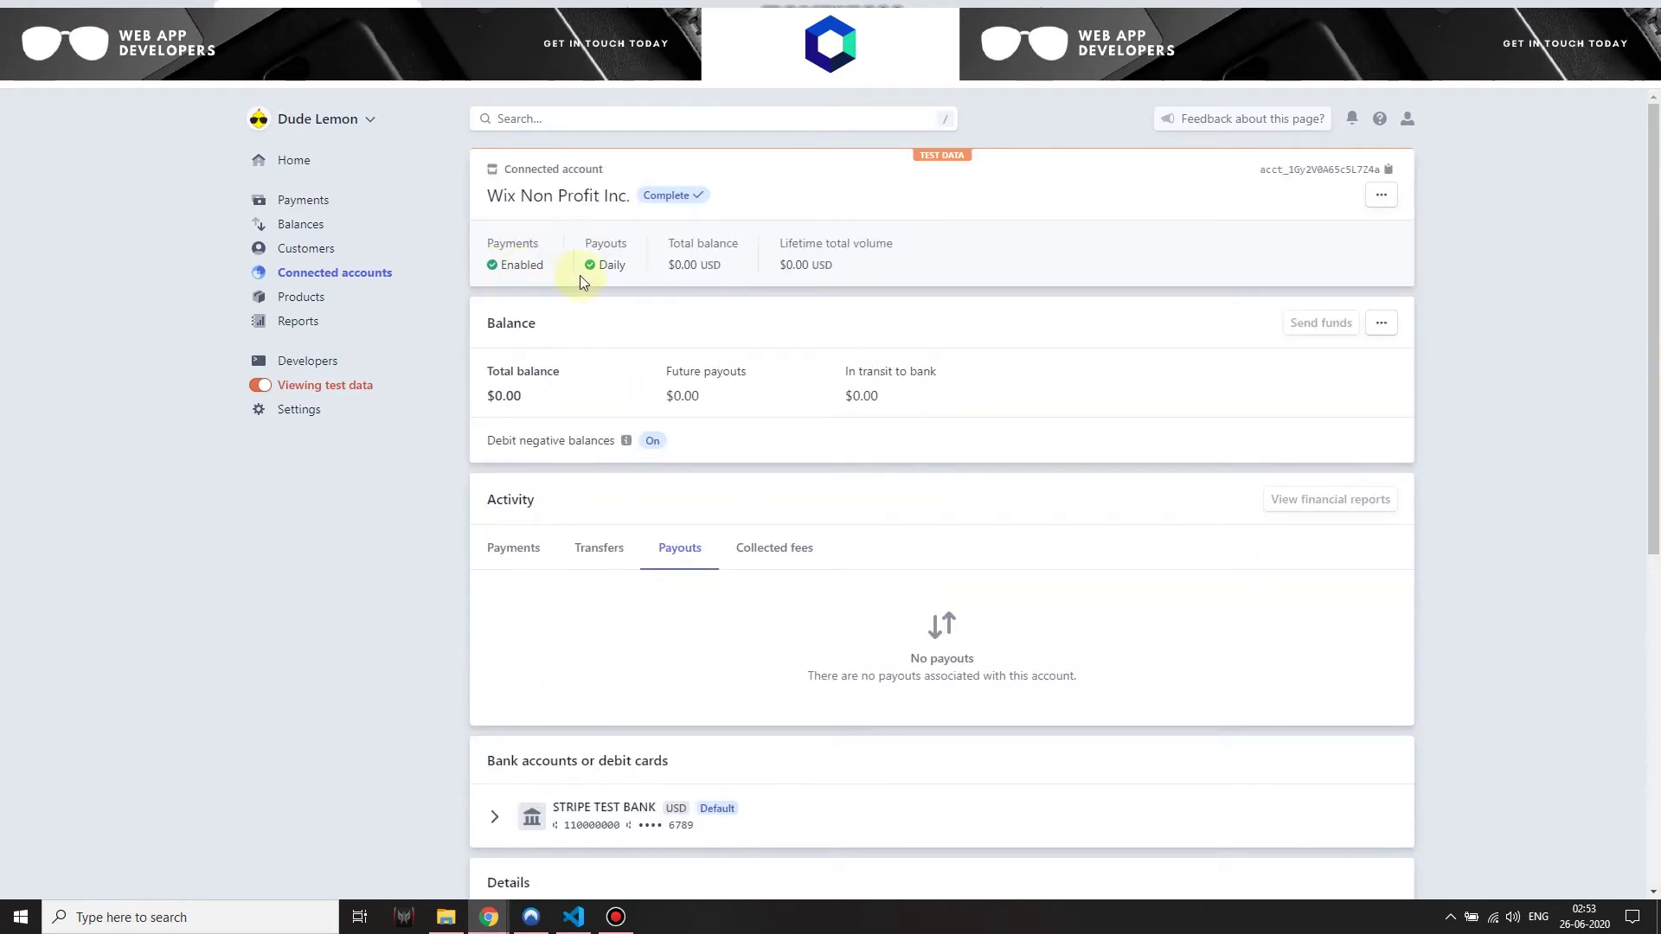
scroll(1099, 734, "down", 7)
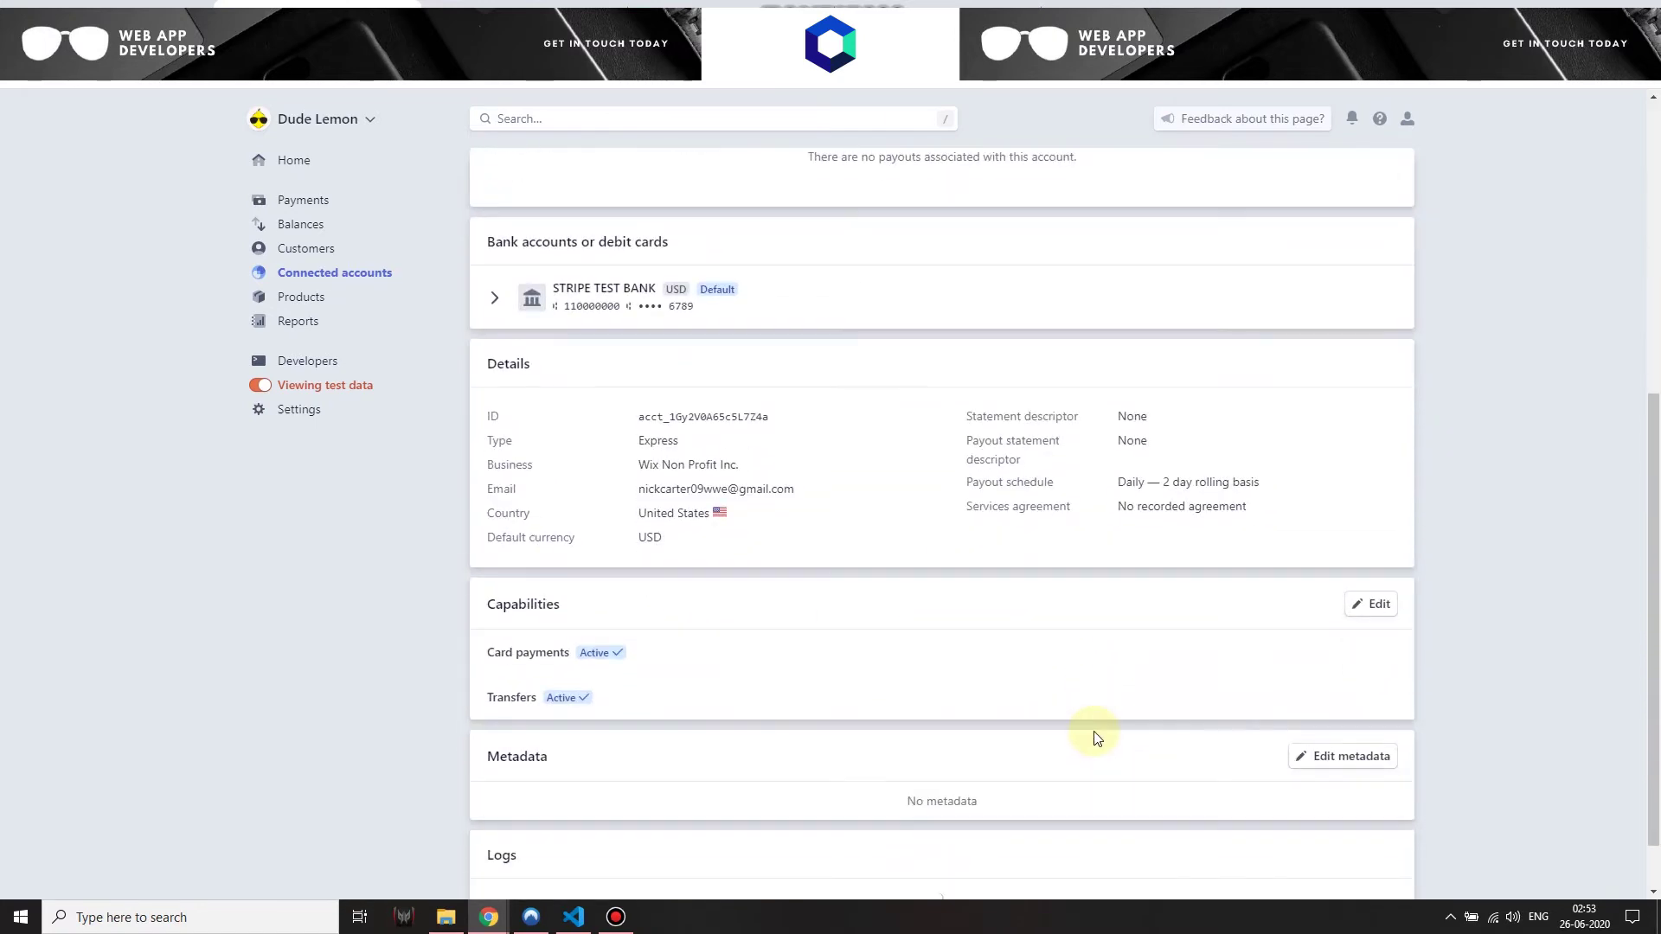
scroll(1099, 733, "up", 7)
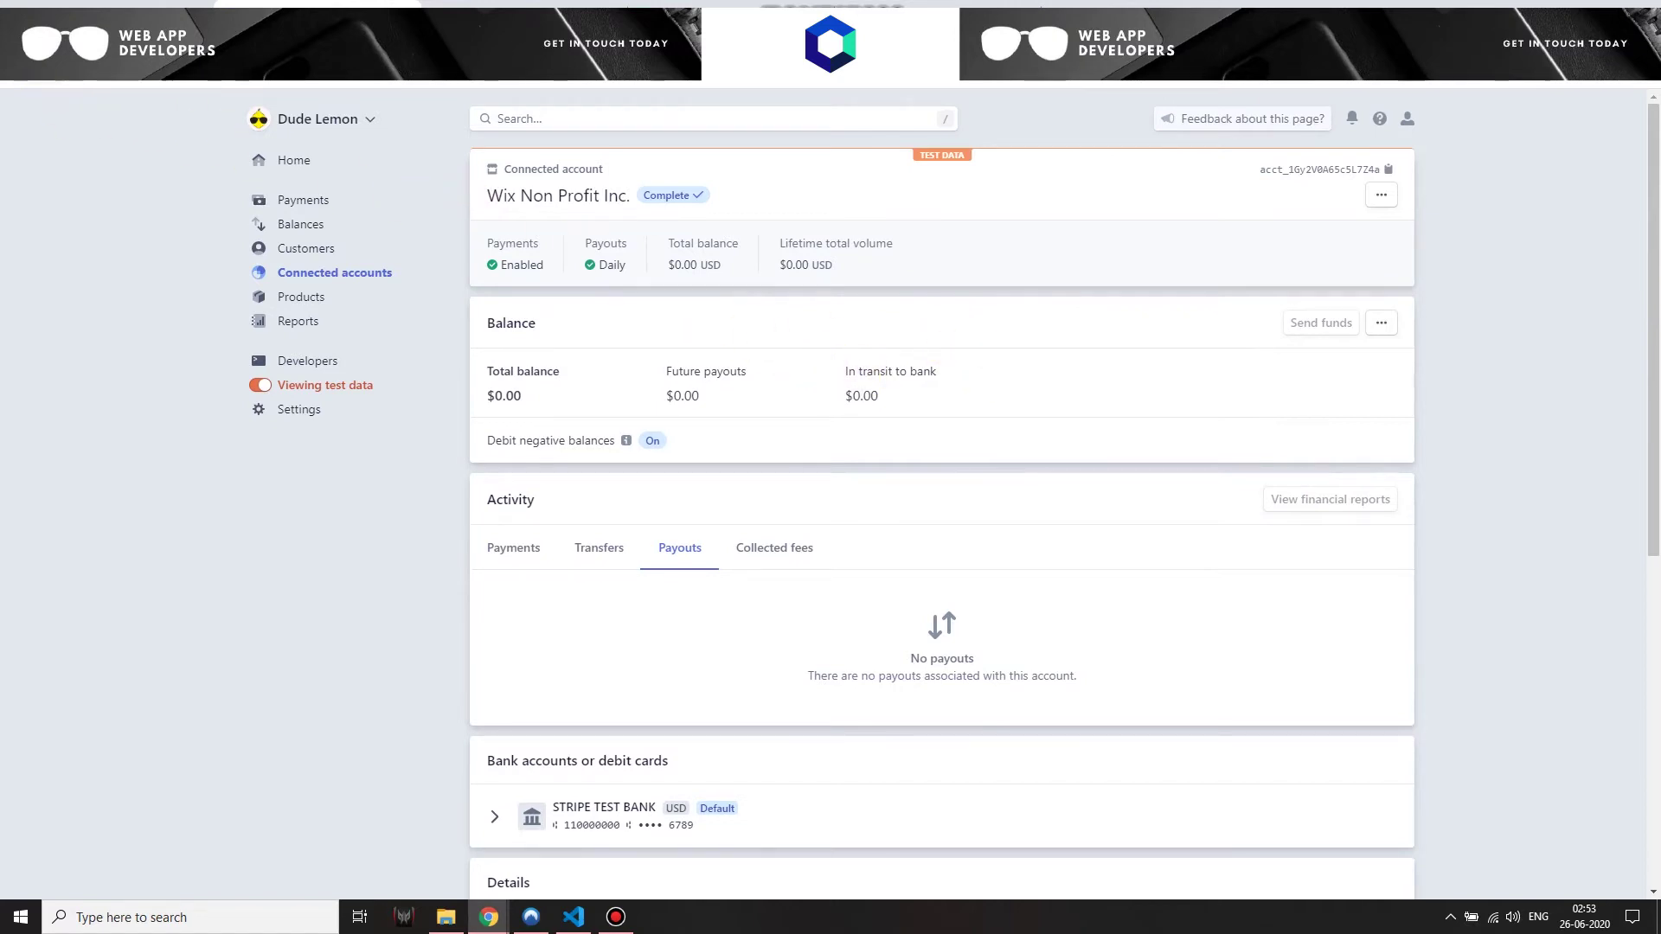
left_click(335, 272)
left_click(113, 4)
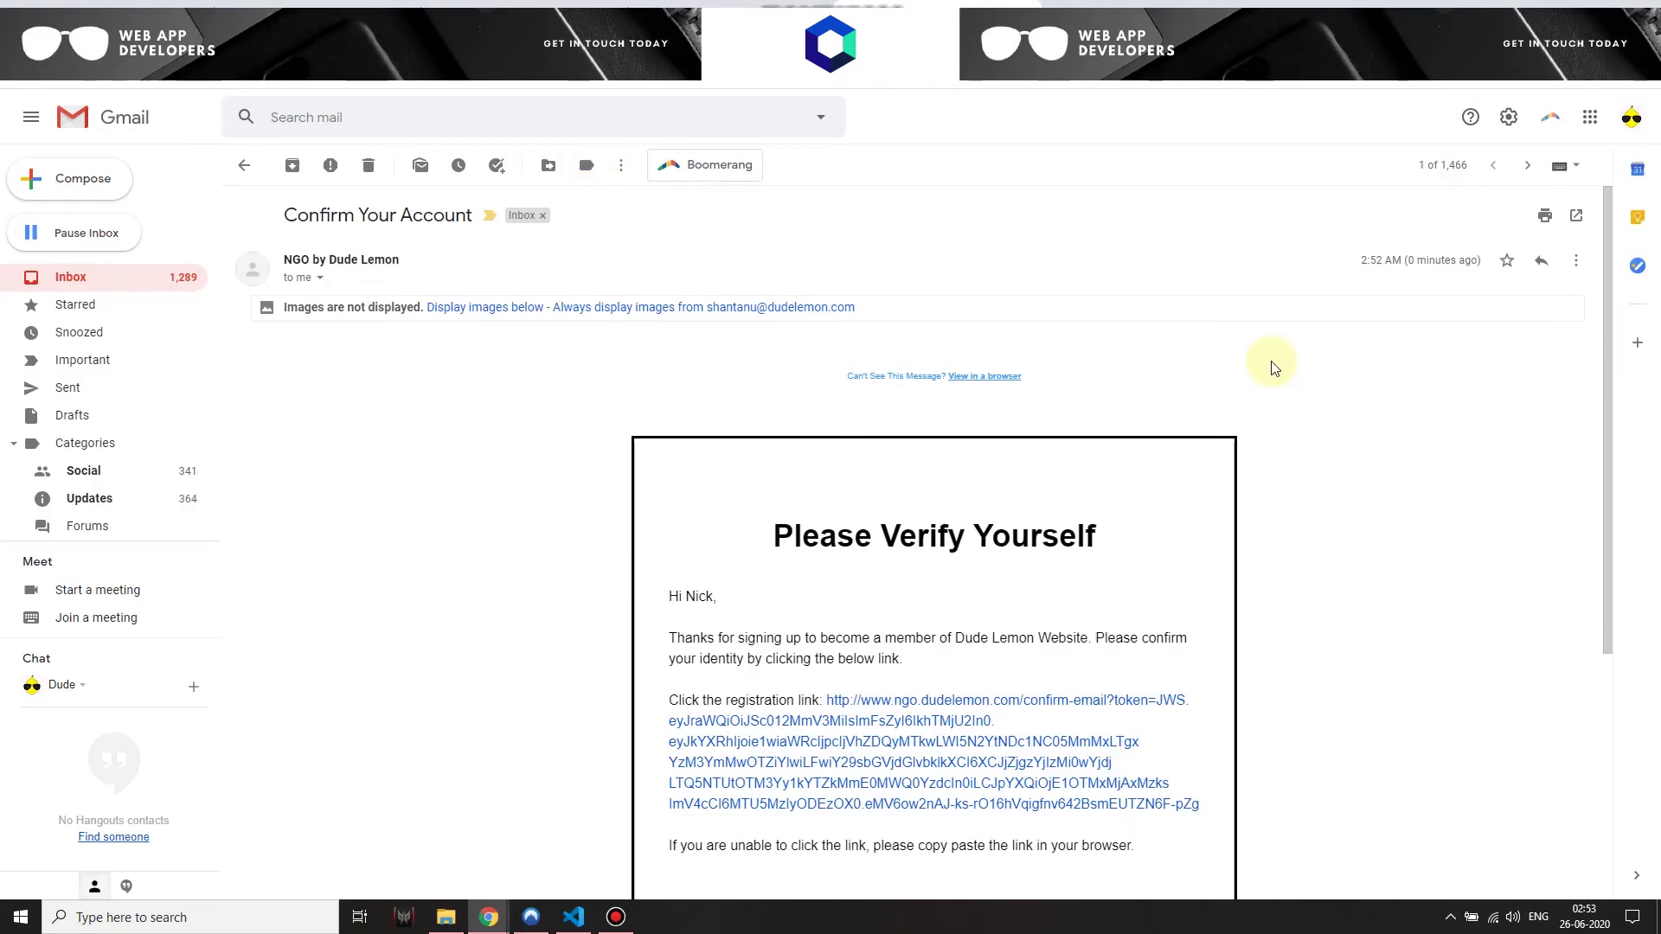
Copy the email's registration link address and go back to the Registration success window
scroll(1179, 548, "down", 3)
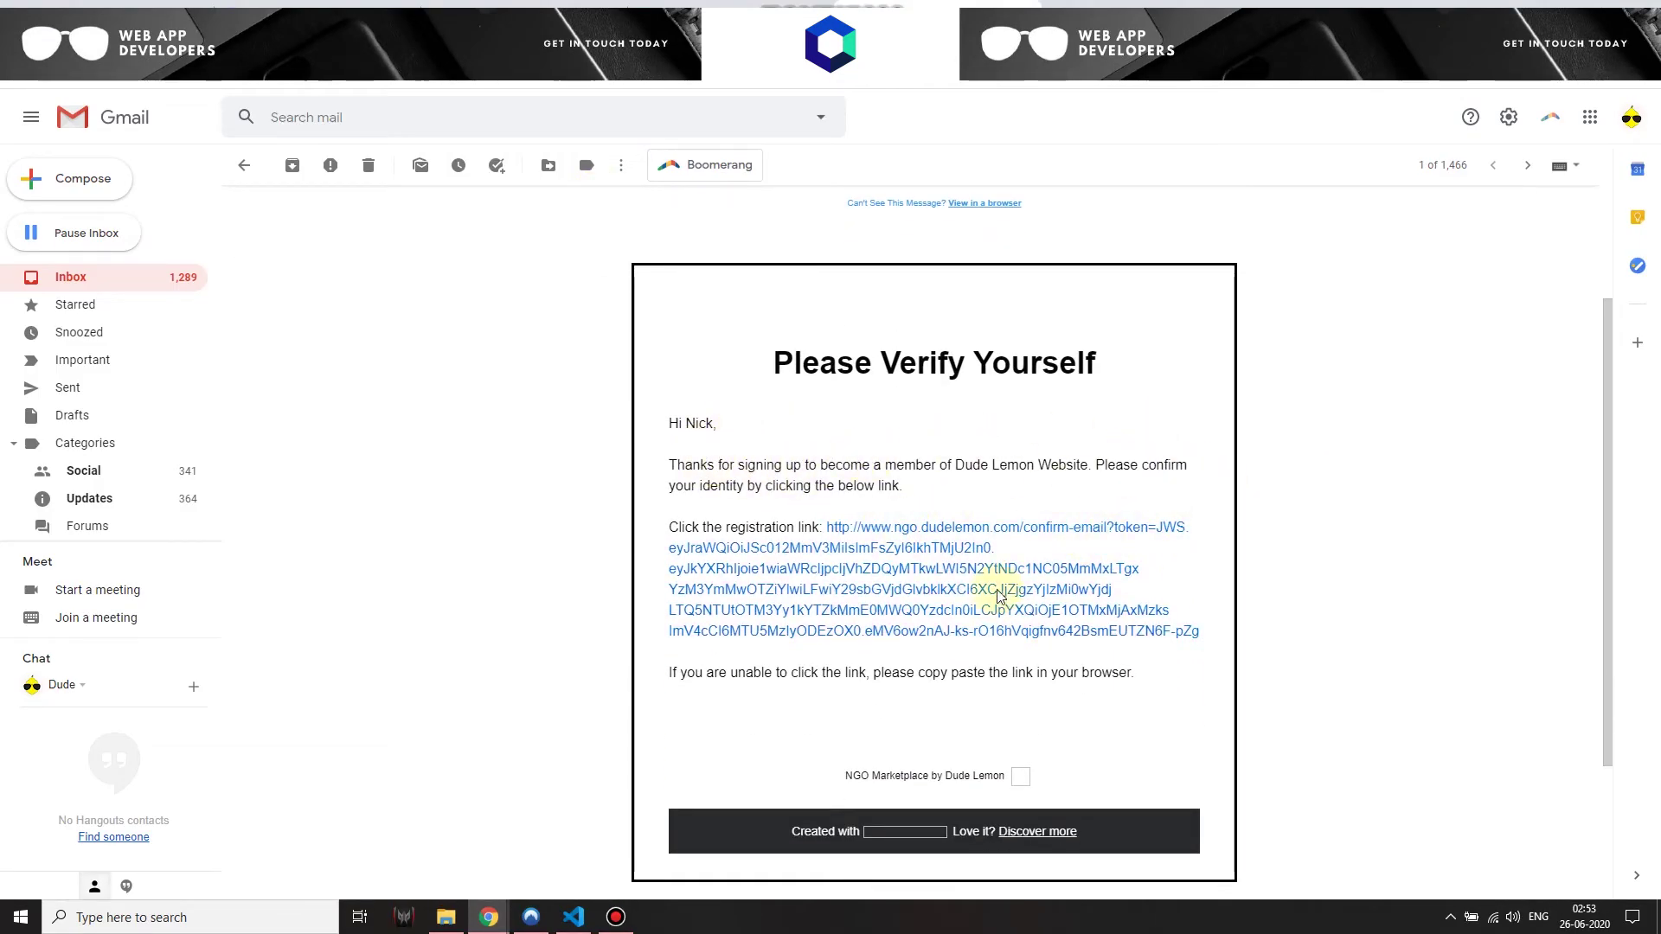
right_click(915, 530)
left_click(995, 649)
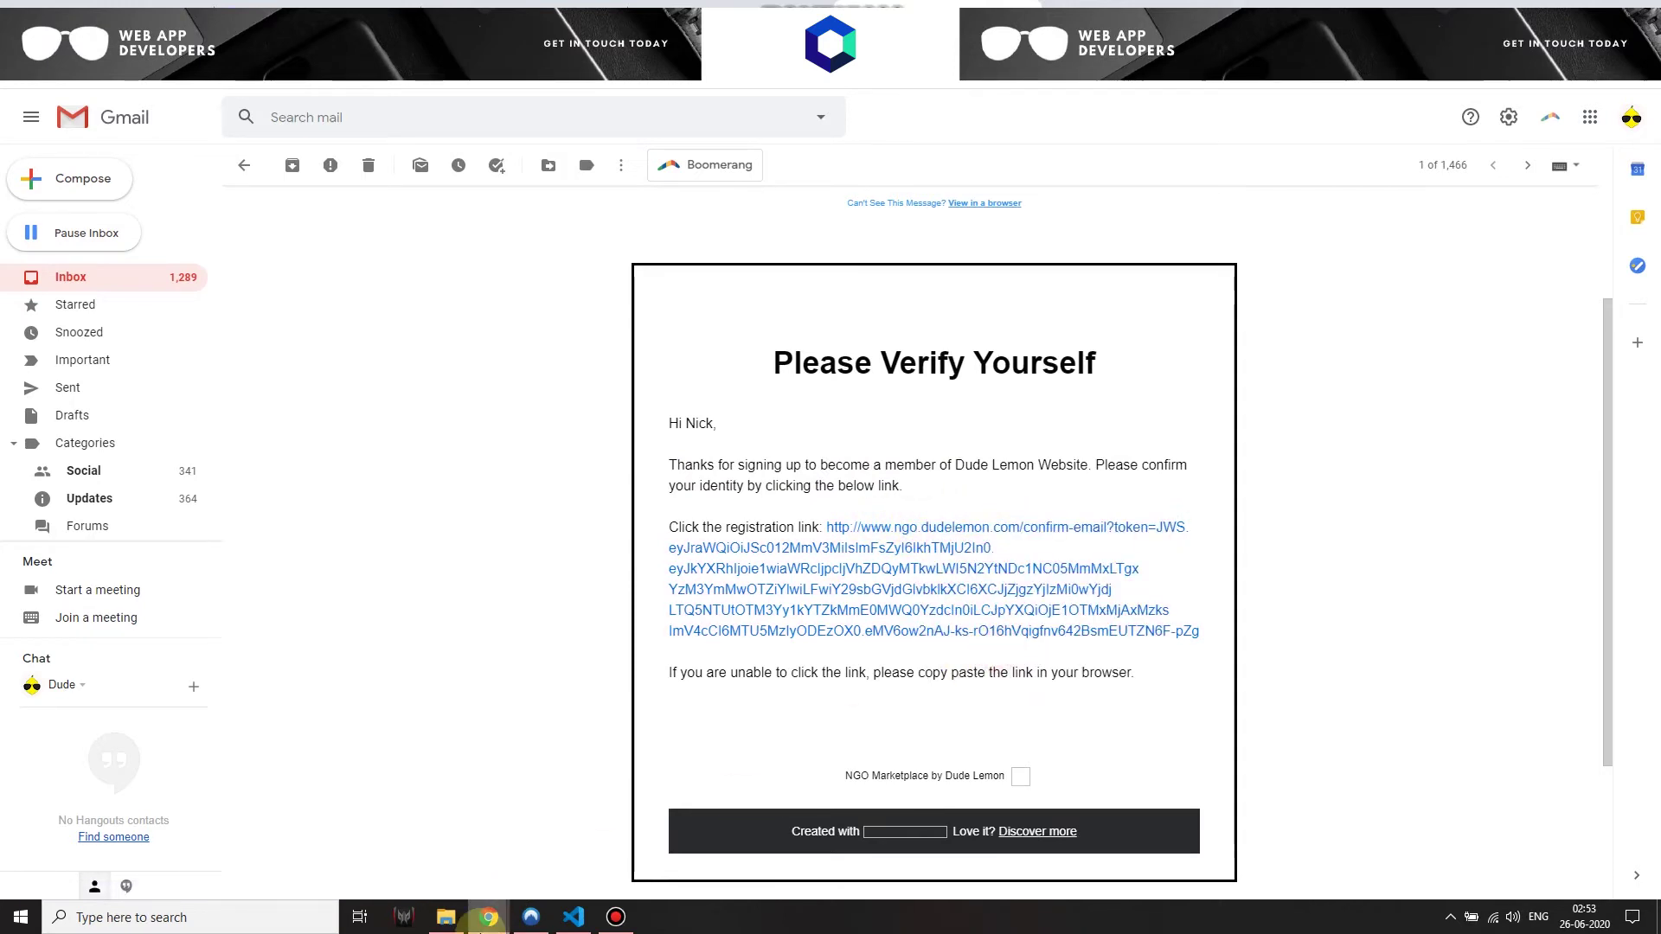
mouse_move(489, 915)
left_click(545, 856)
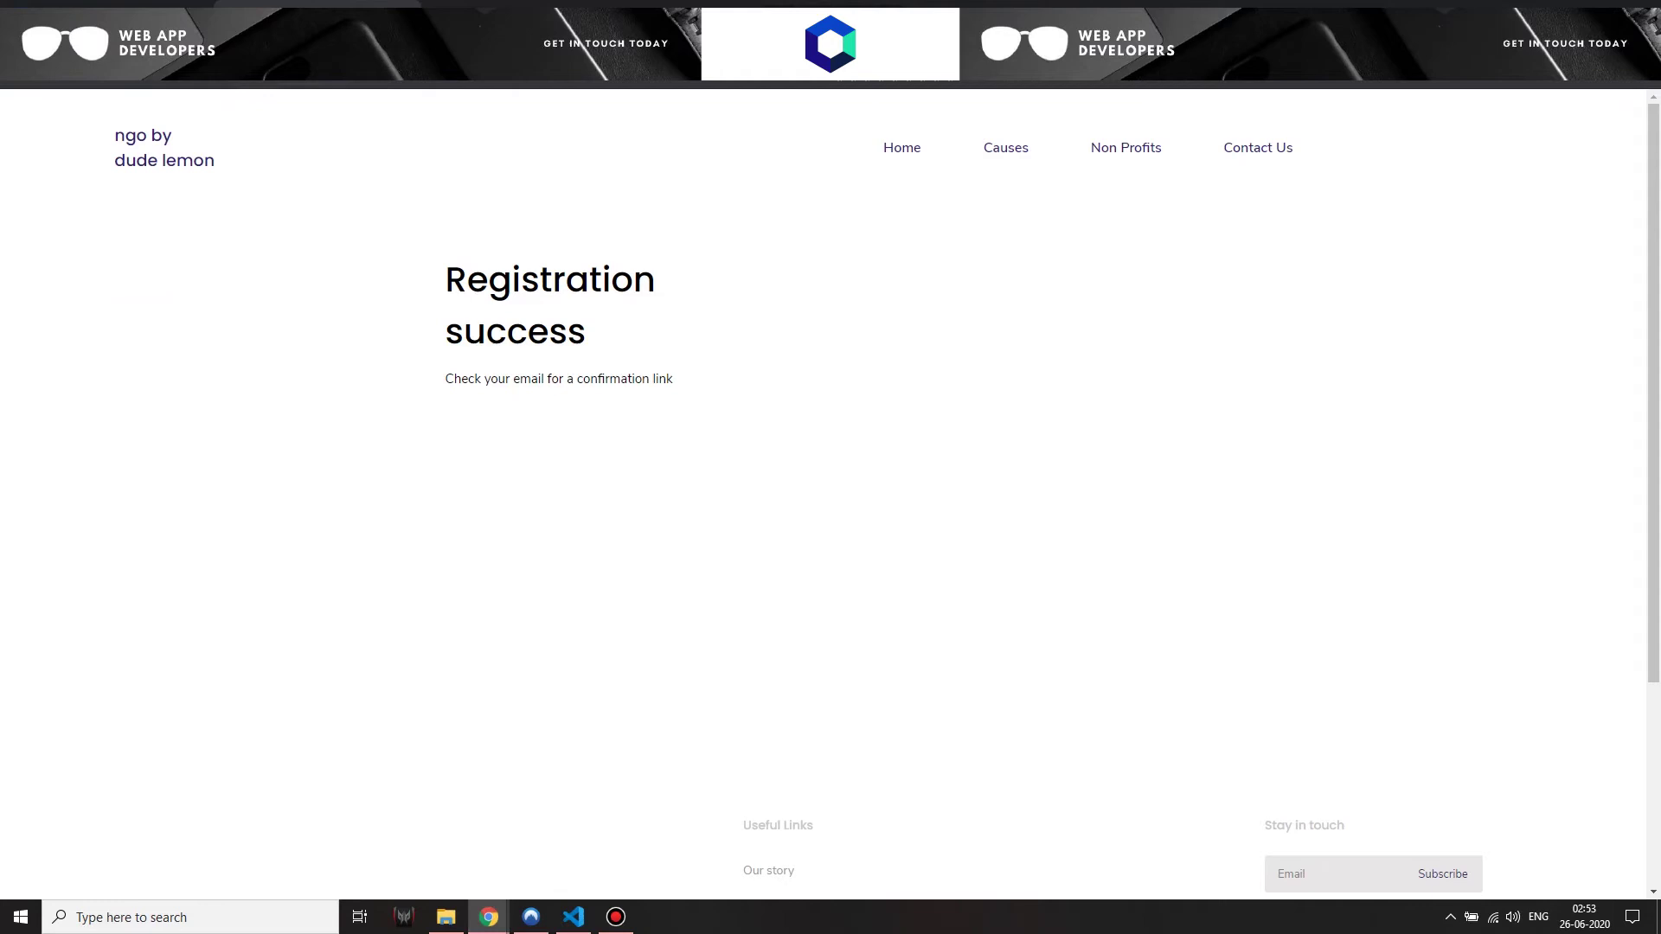
Load the copied confirmation link and check the dashboard's $0 total donations and 0 active causes
key("ctrl+l")
key("ctrl+v")
key("Return")
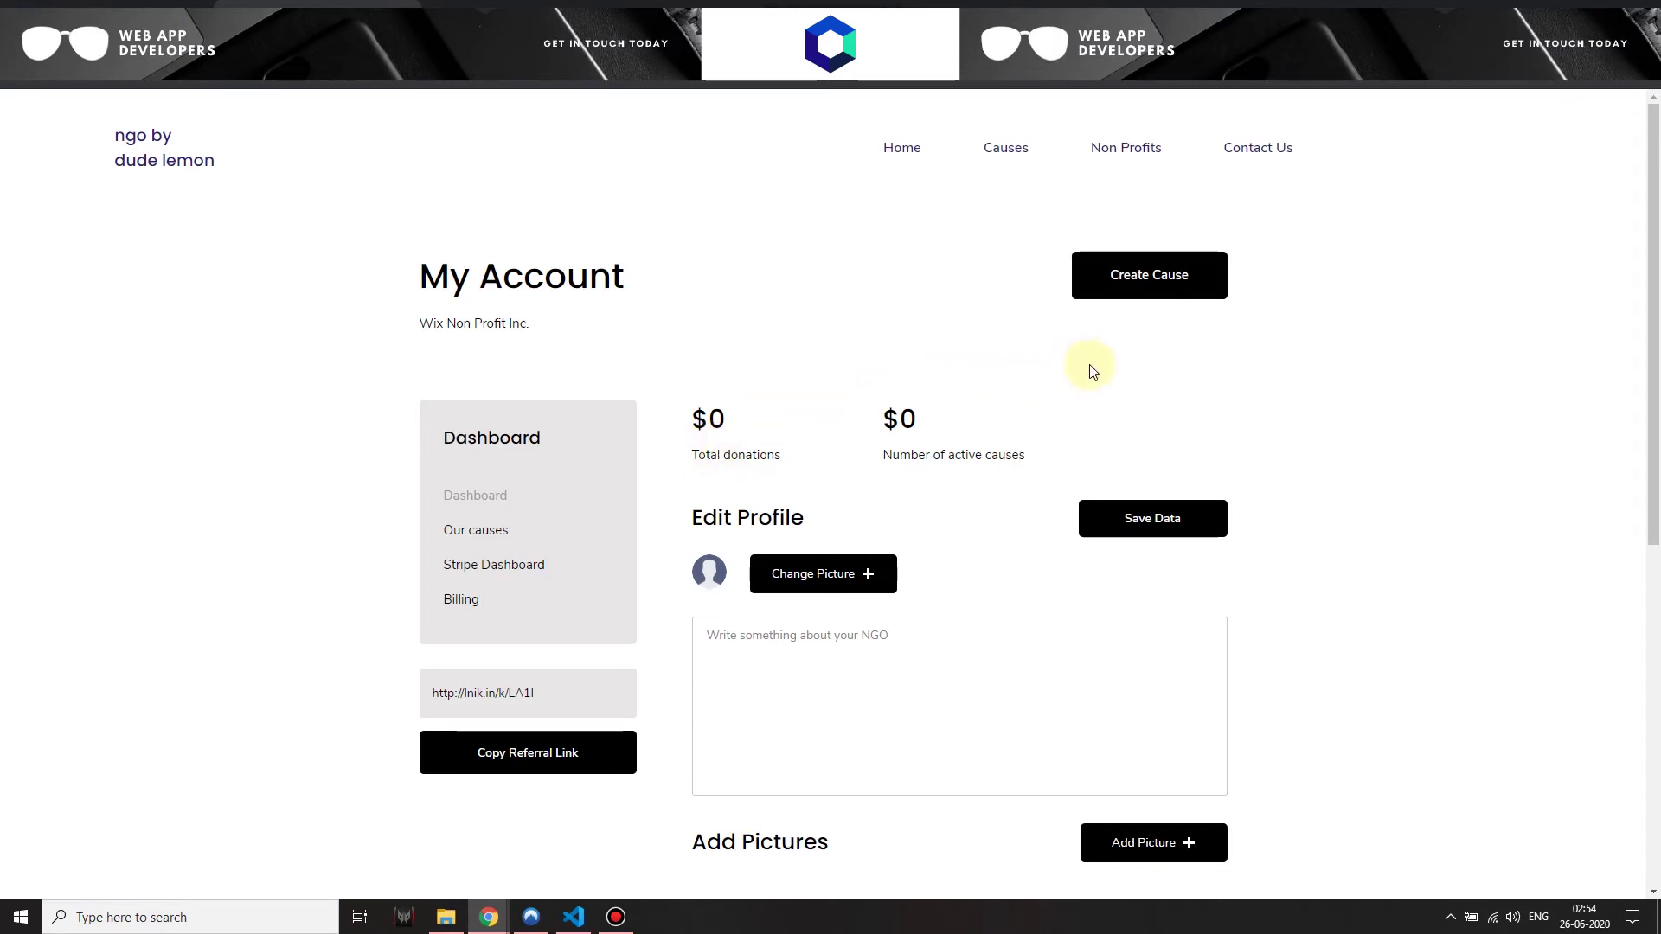
scroll(1078, 582, "down", 3)
scroll(482, 689, "up", 2)
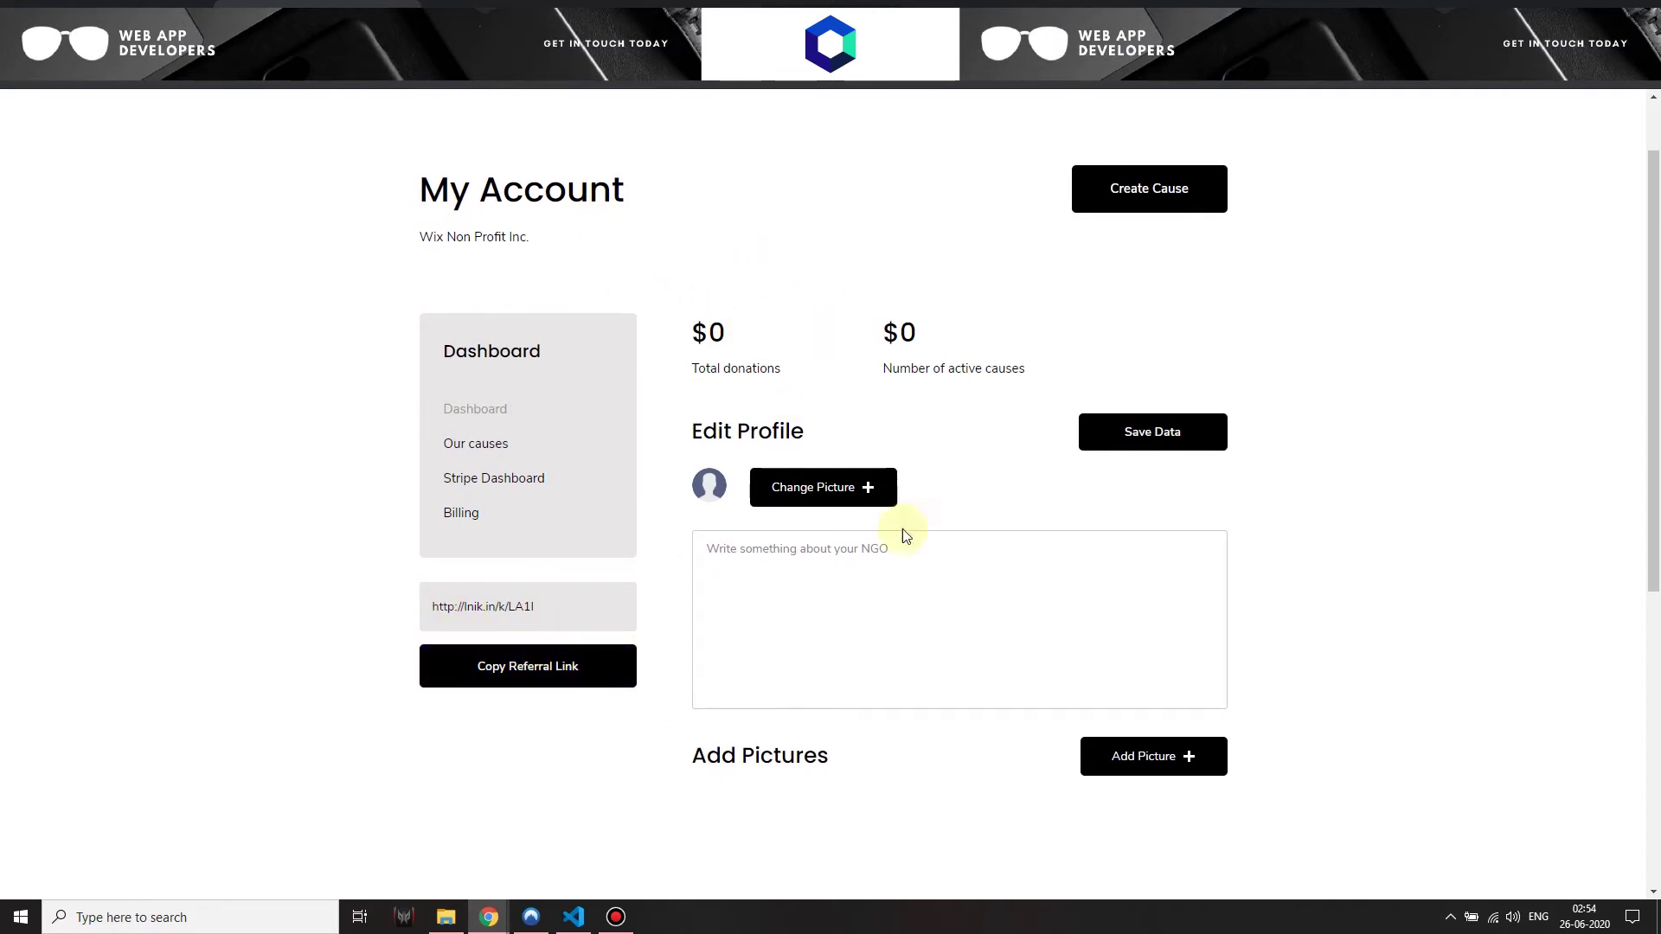
scroll(901, 533, "up", 1)
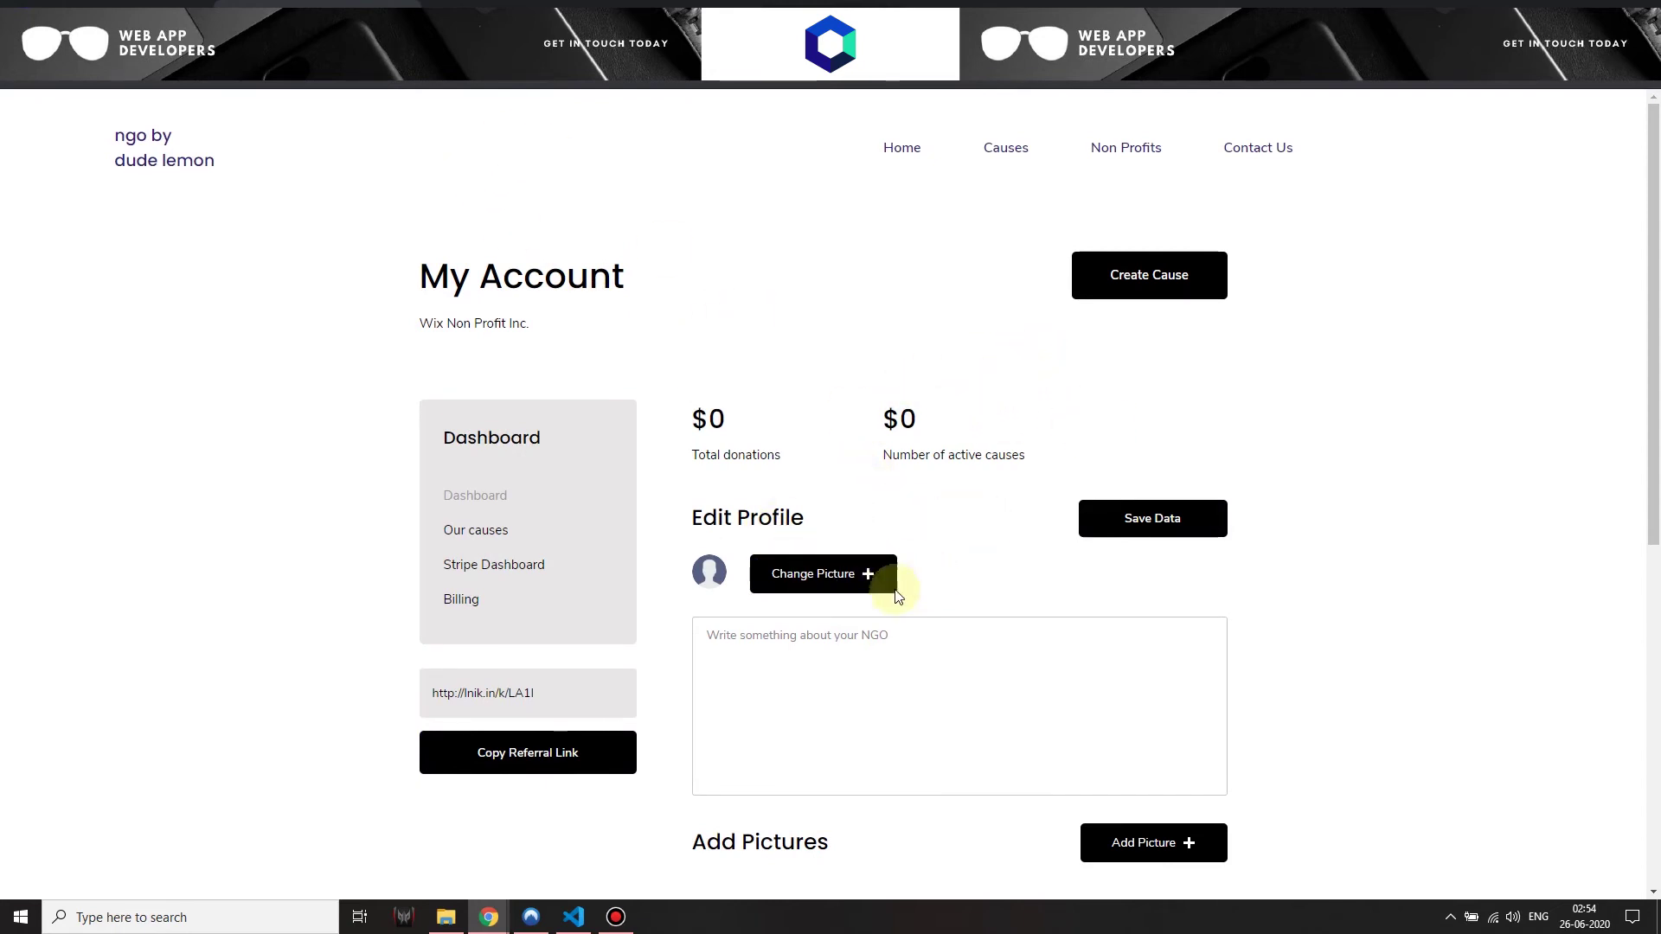
scroll(744, 588, "down", 4)
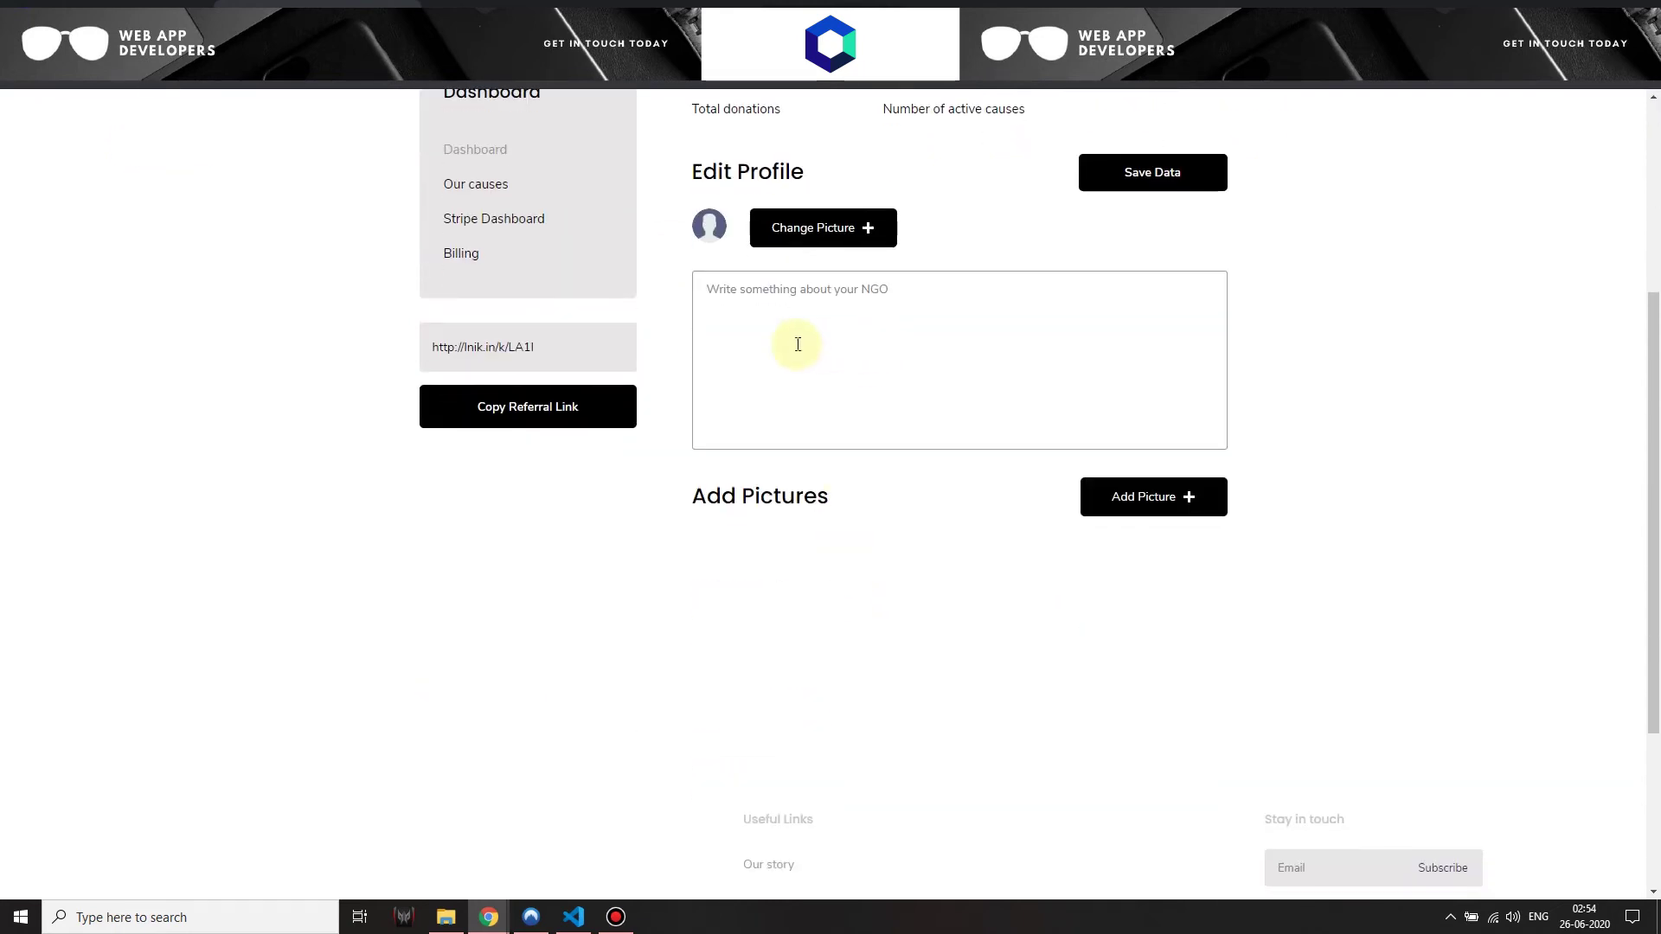
scroll(868, 582, "up", 4)
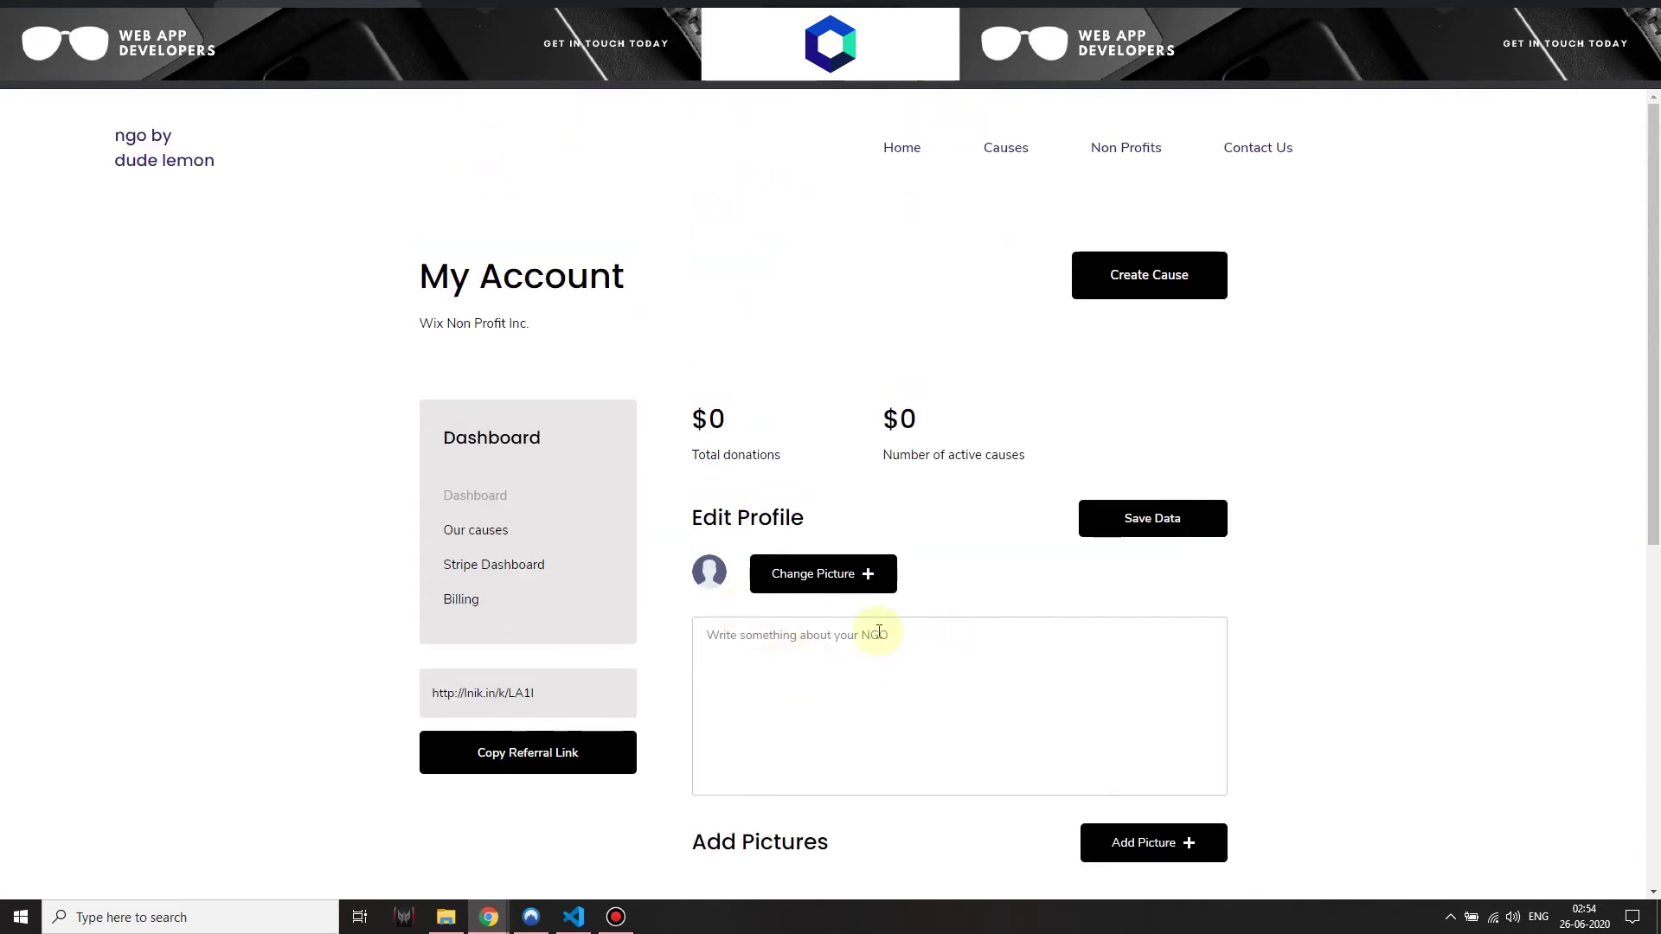
double_click(706, 418)
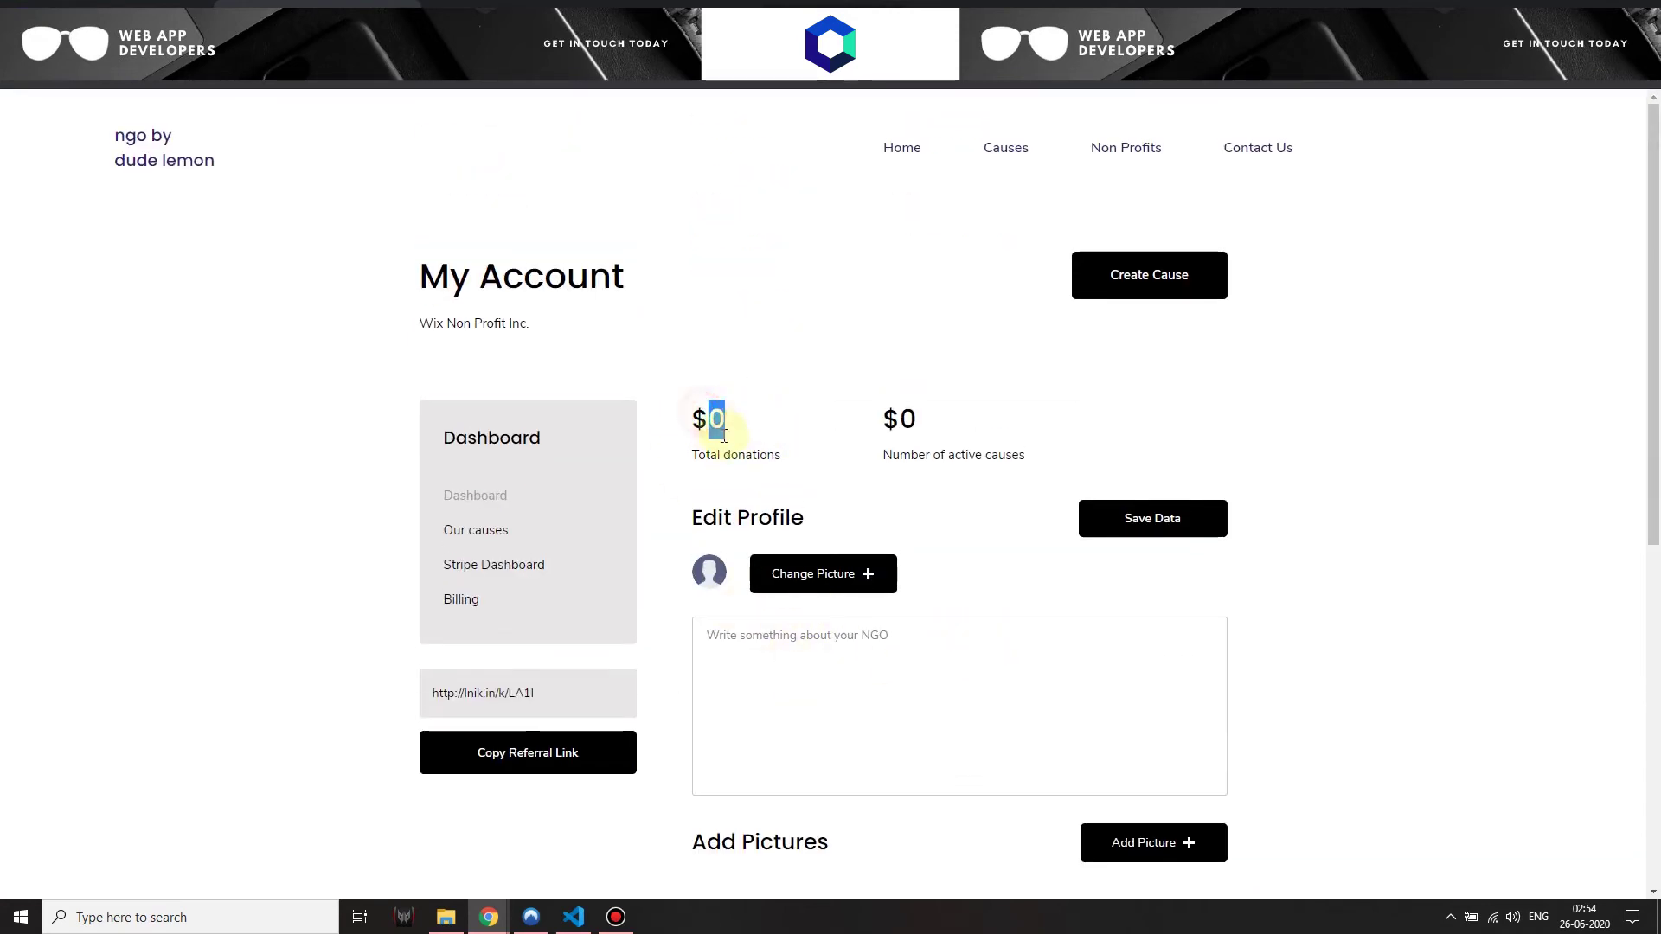
double_click(905, 420)
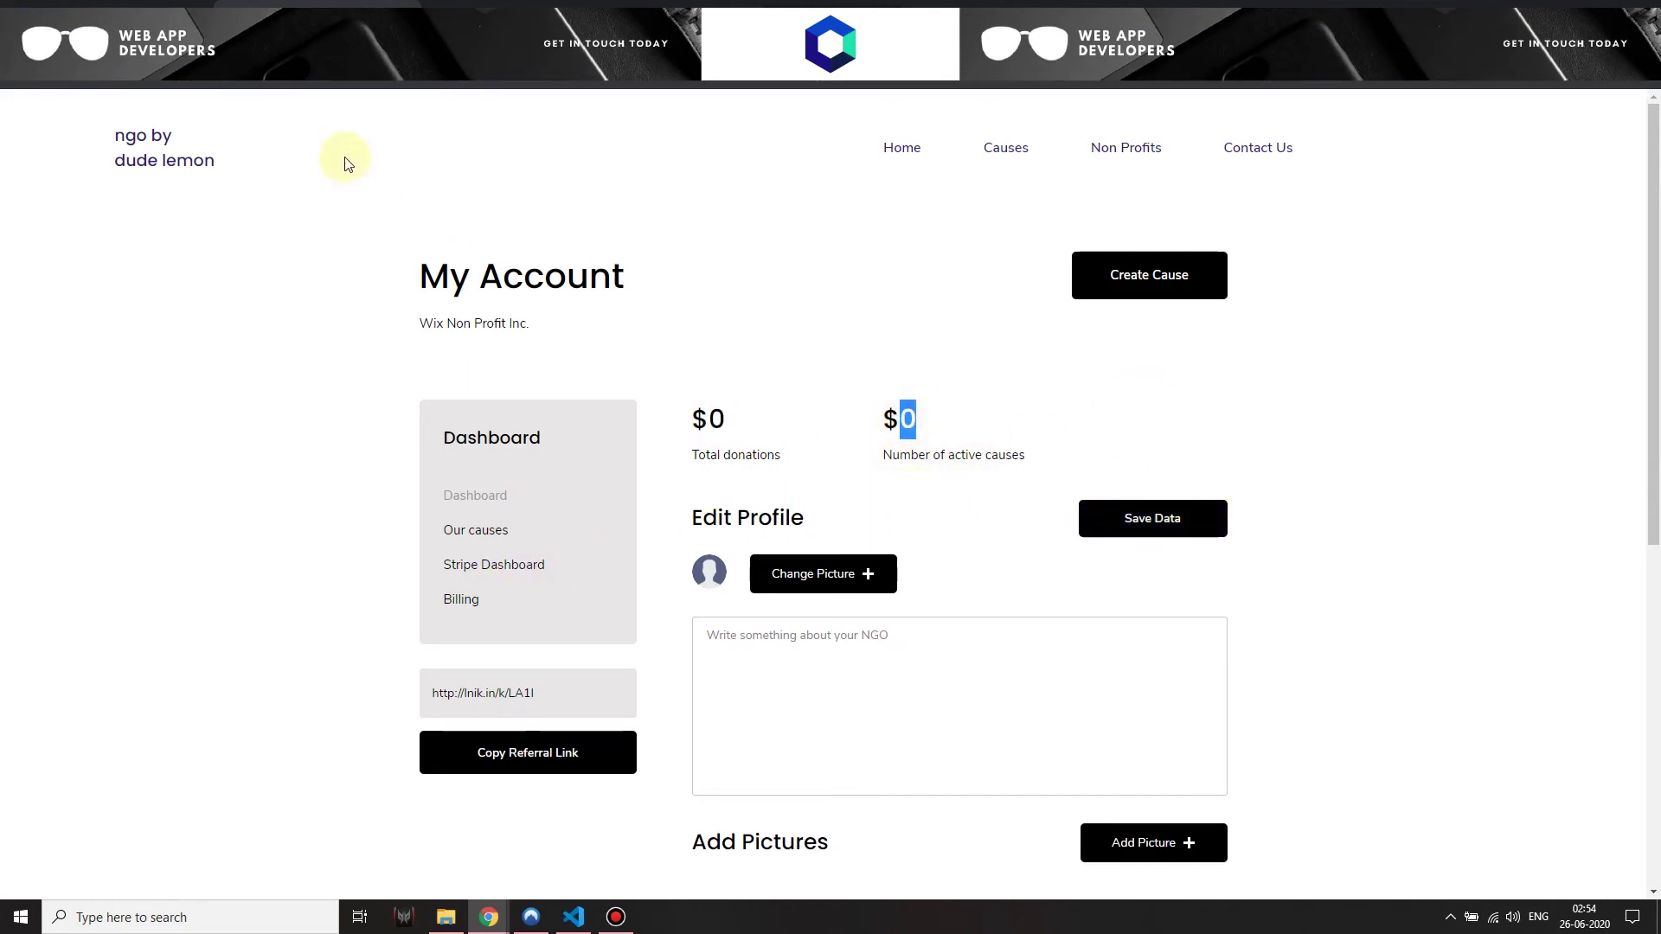
Glance at the Stripe connected accounts tab, then return to the NGO My Account window
left_click(488, 916)
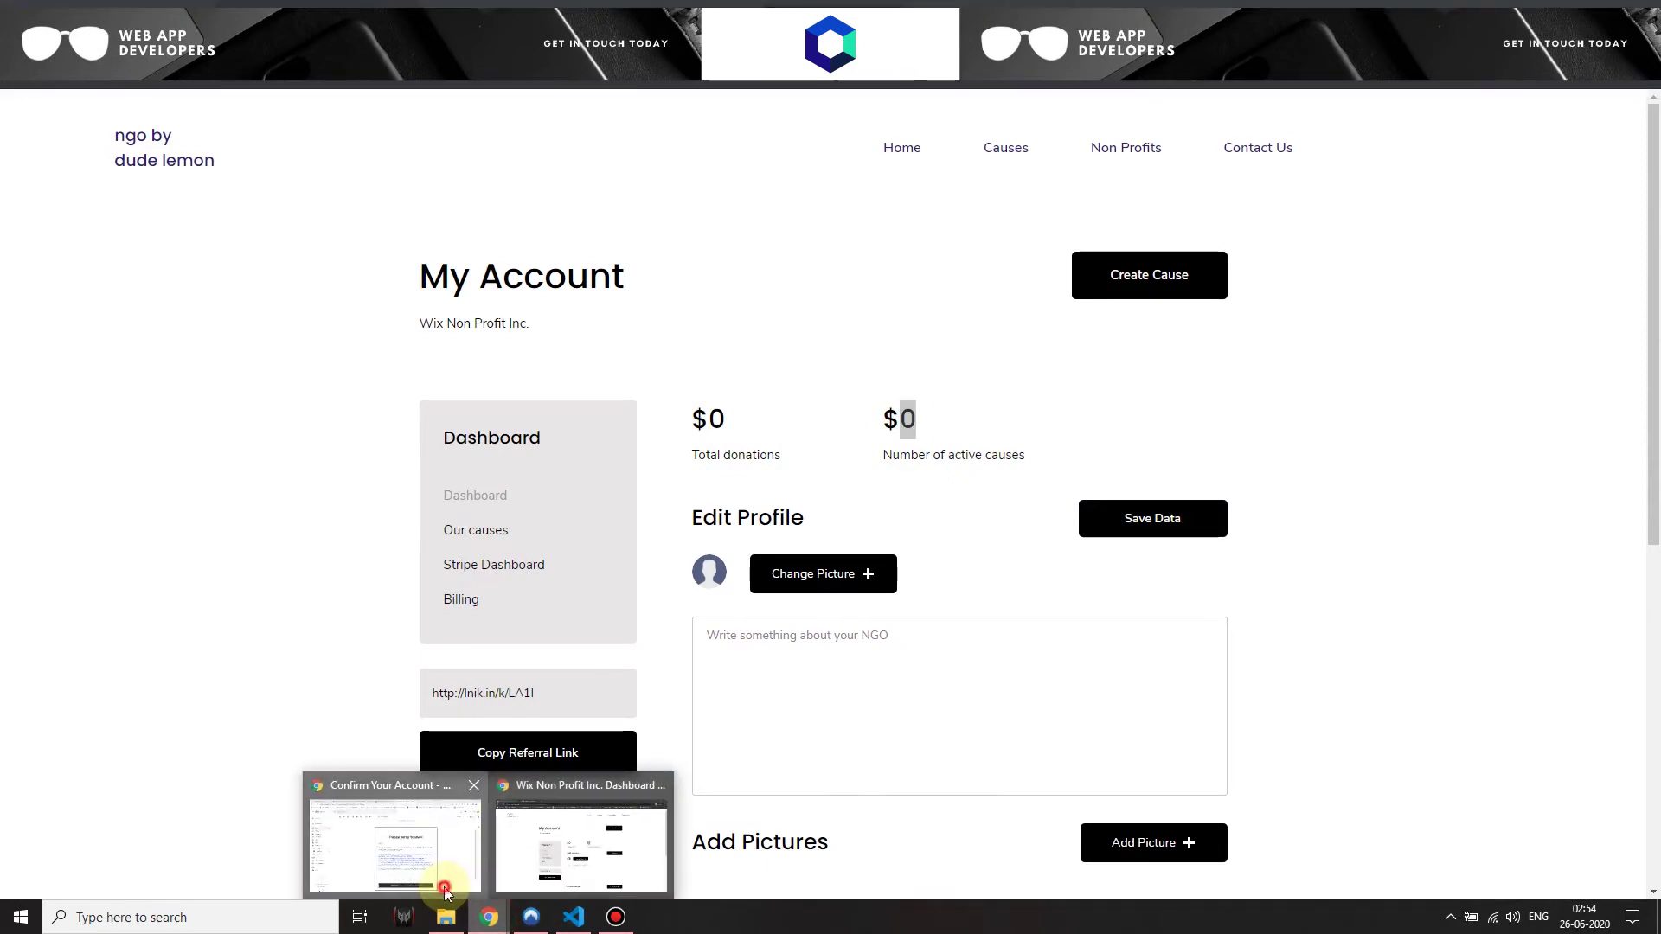
left_click(444, 891)
key("ctrl+Tab")
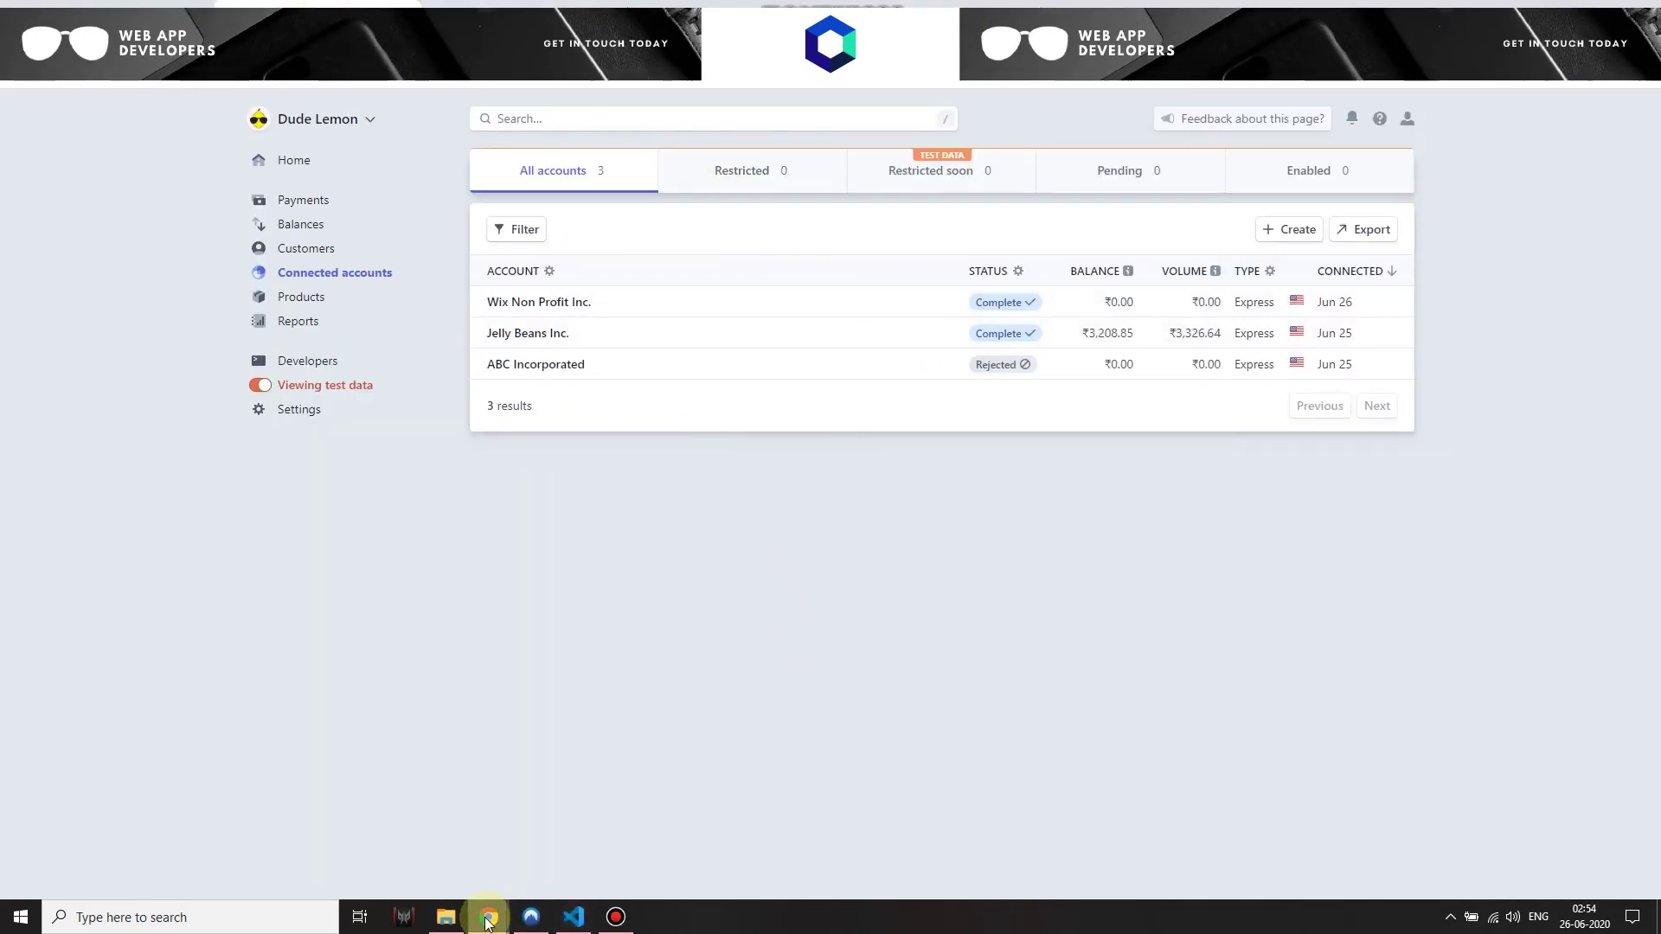
mouse_move(487, 922)
left_click(559, 850)
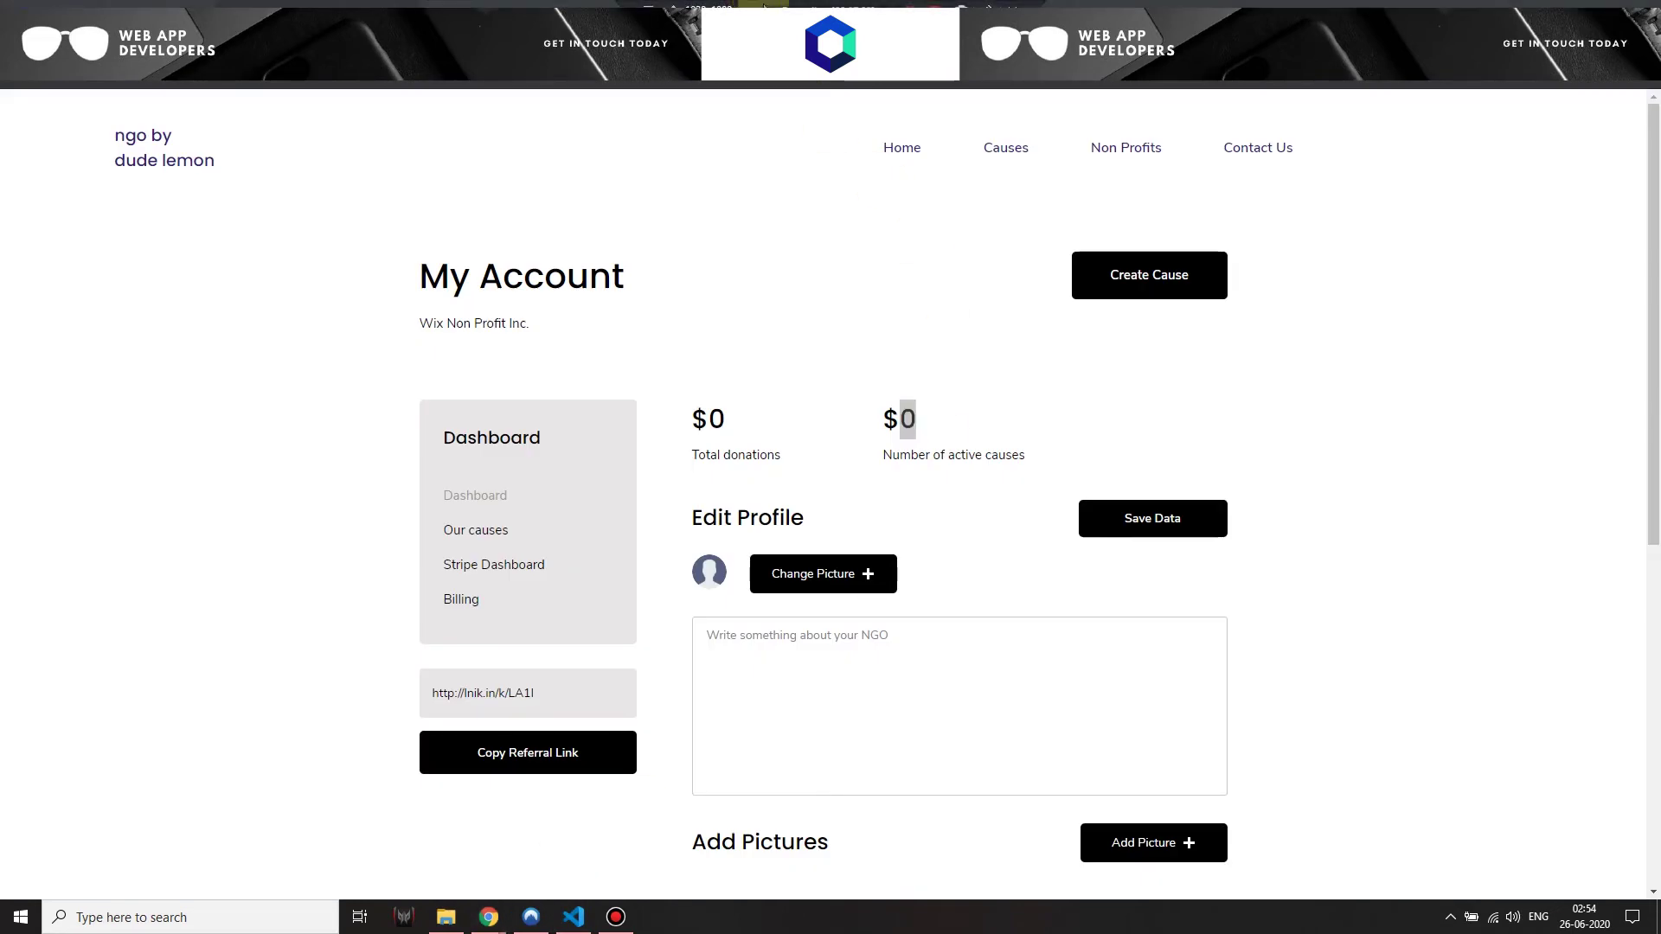
left_click(835, 231)
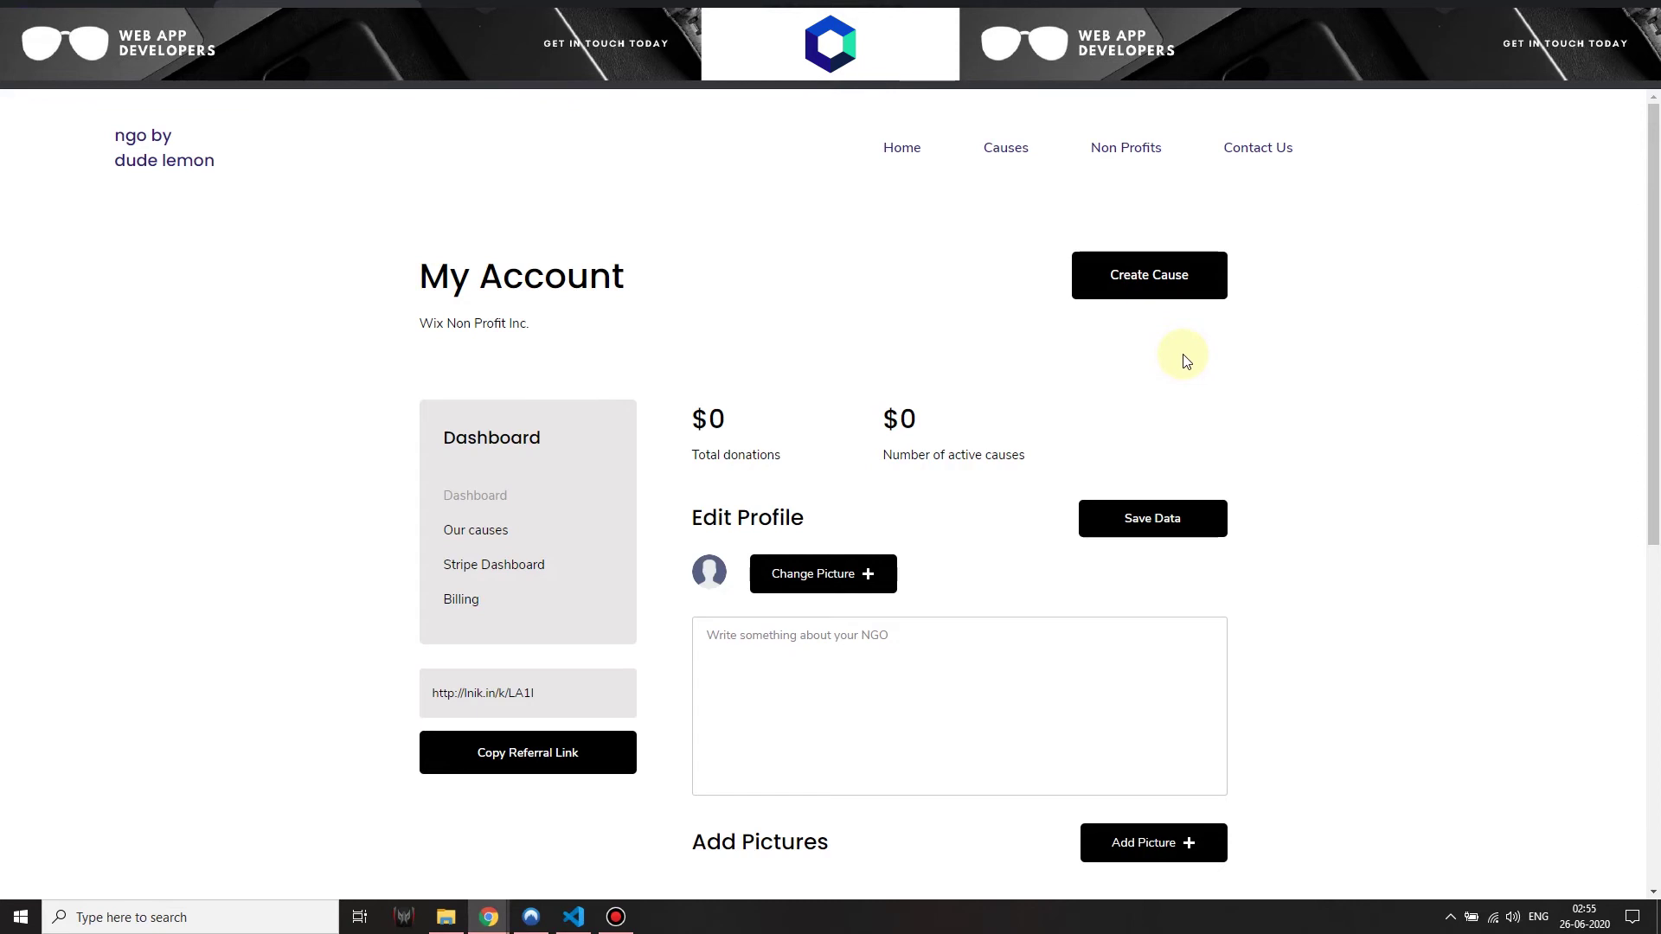
Start a new cause titled 'Funds for kids & more kids' with goal 750 and a short description
left_click(1160, 281)
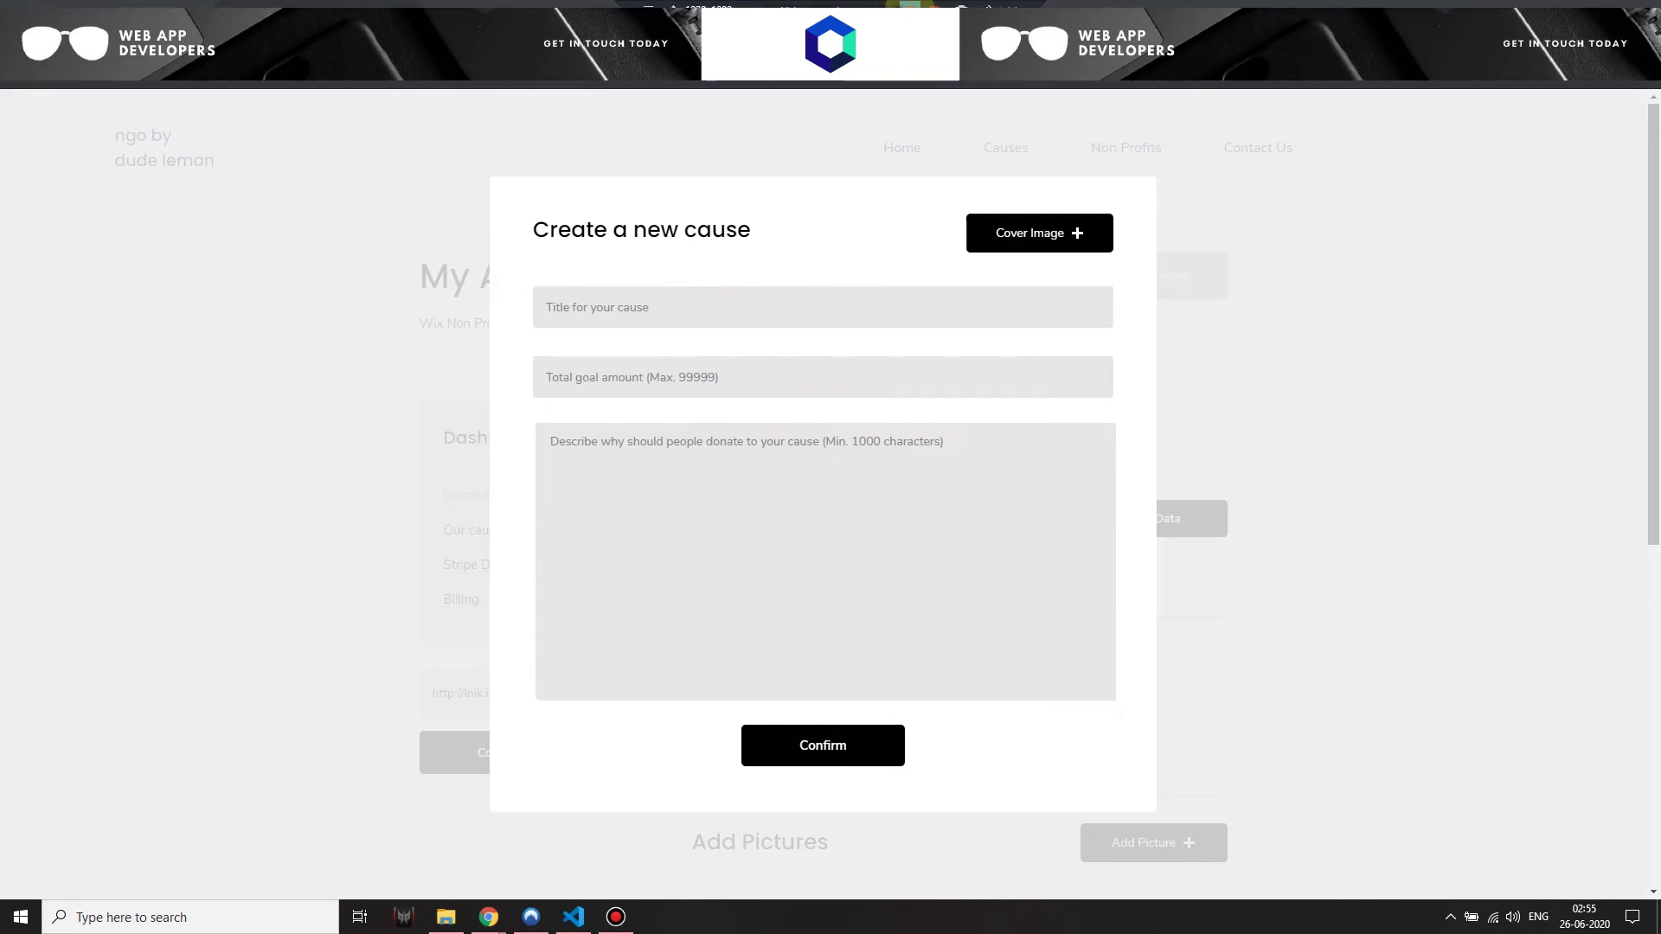
left_click(793, 304)
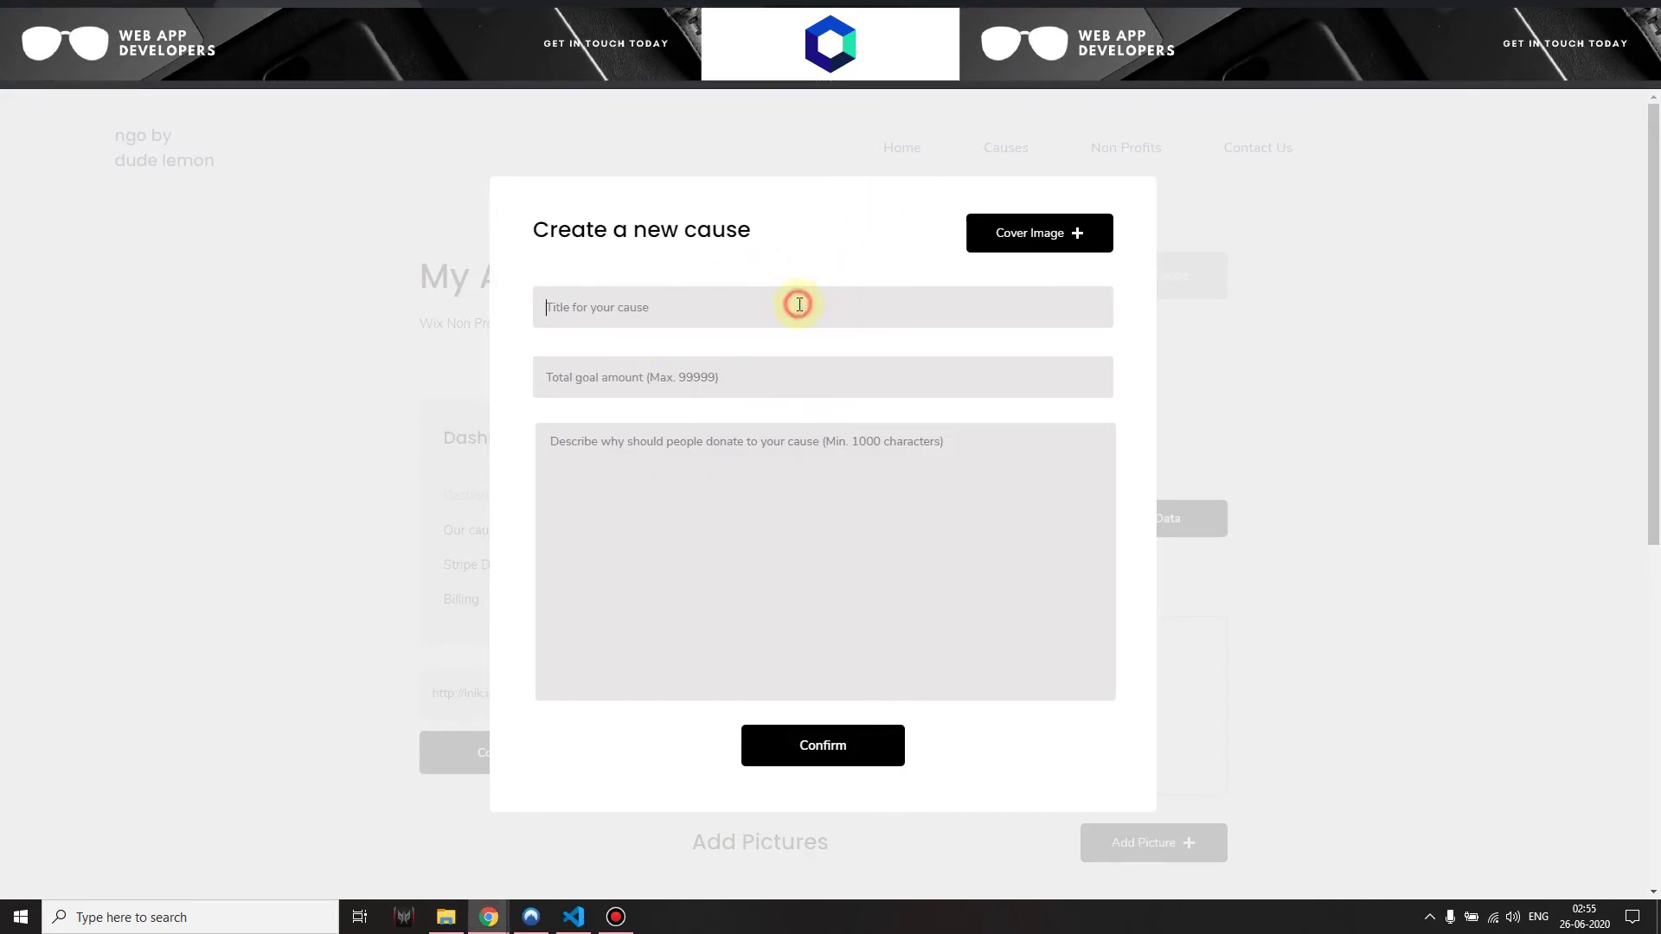
type("Funds for kids & m")
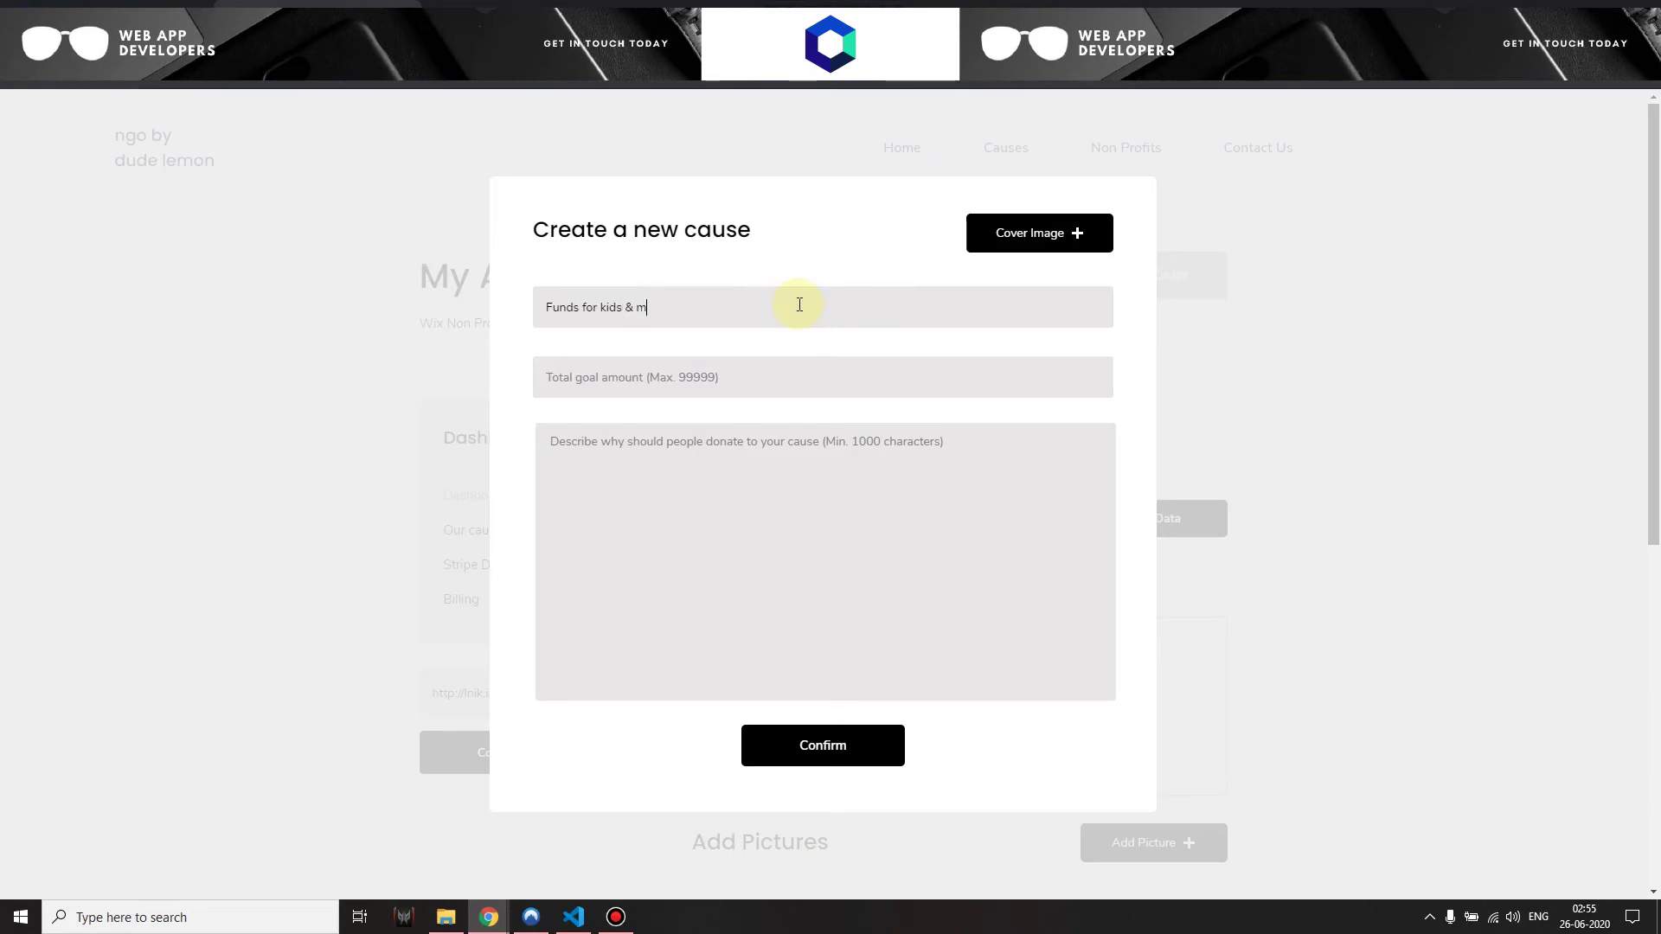
type("ore kids")
left_click(882, 388)
type("750")
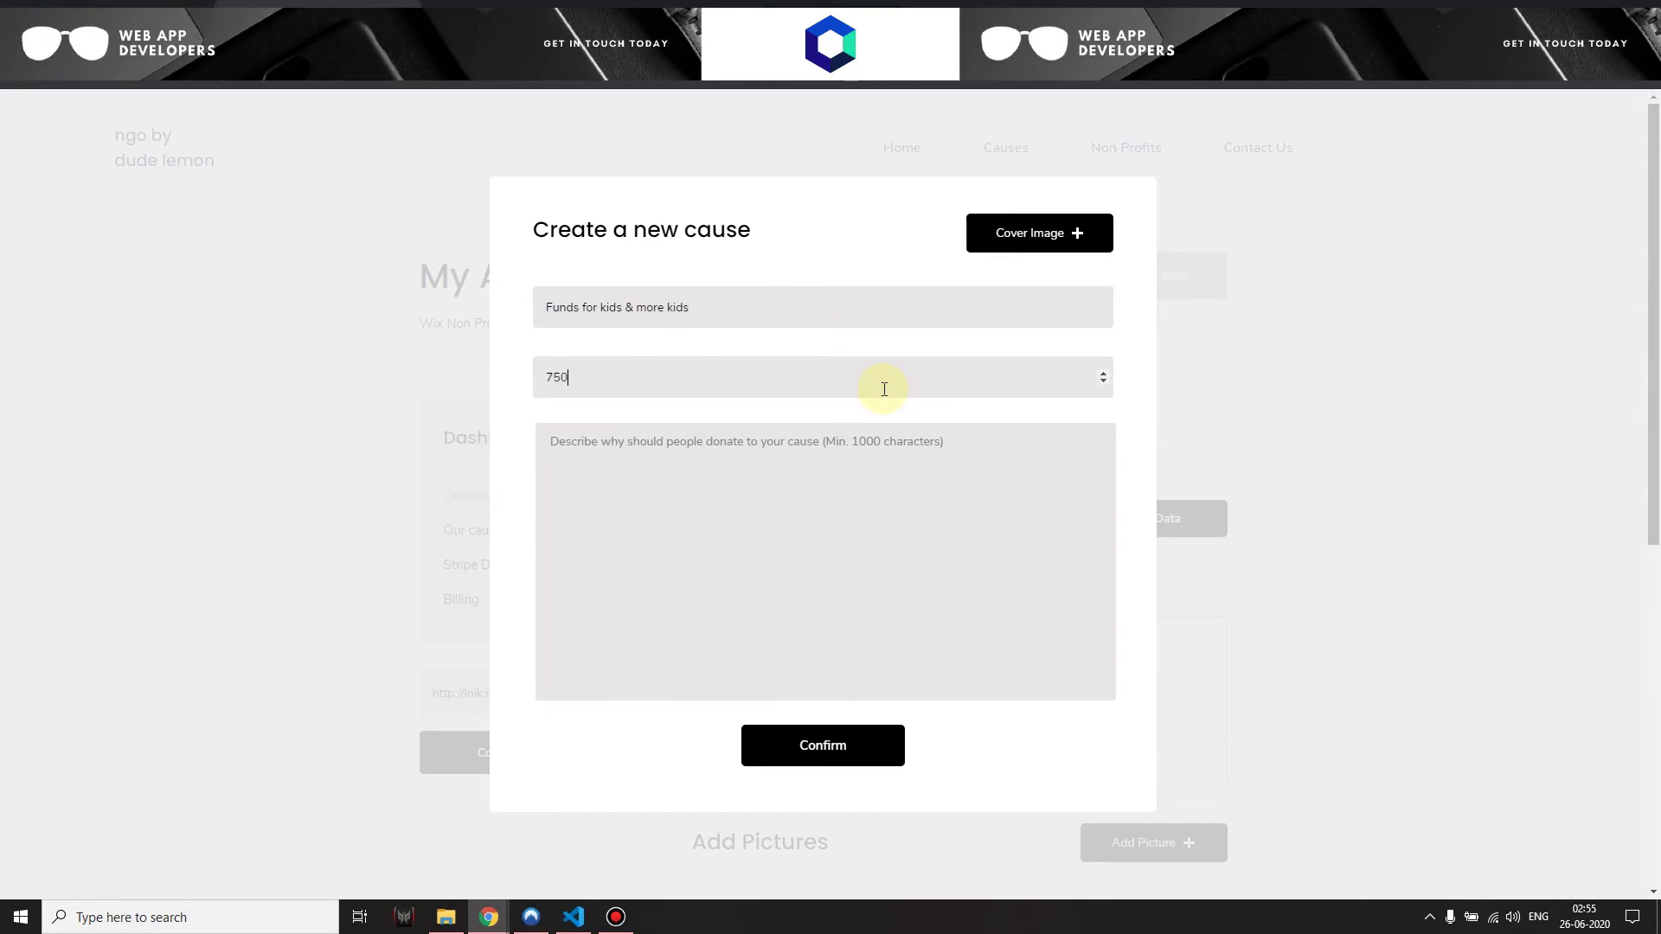
left_click(888, 471)
type("please donate")
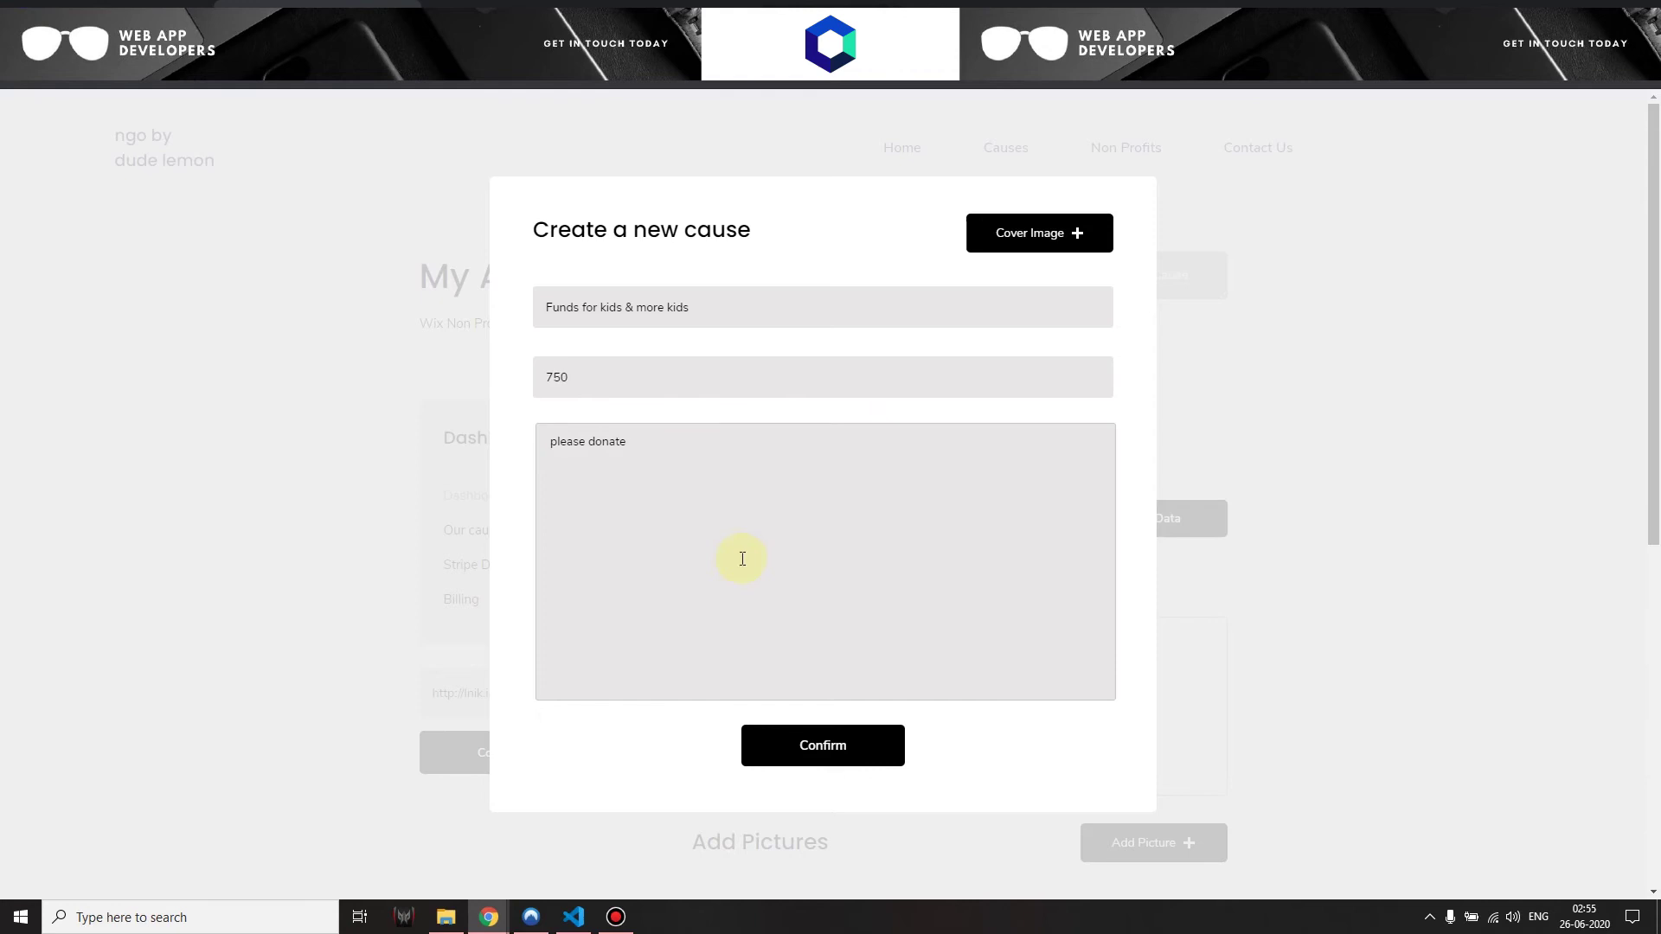
Set the Dude Pear Social Share image as the cover and confirm the cause
left_click(1035, 248)
double_click(398, 160)
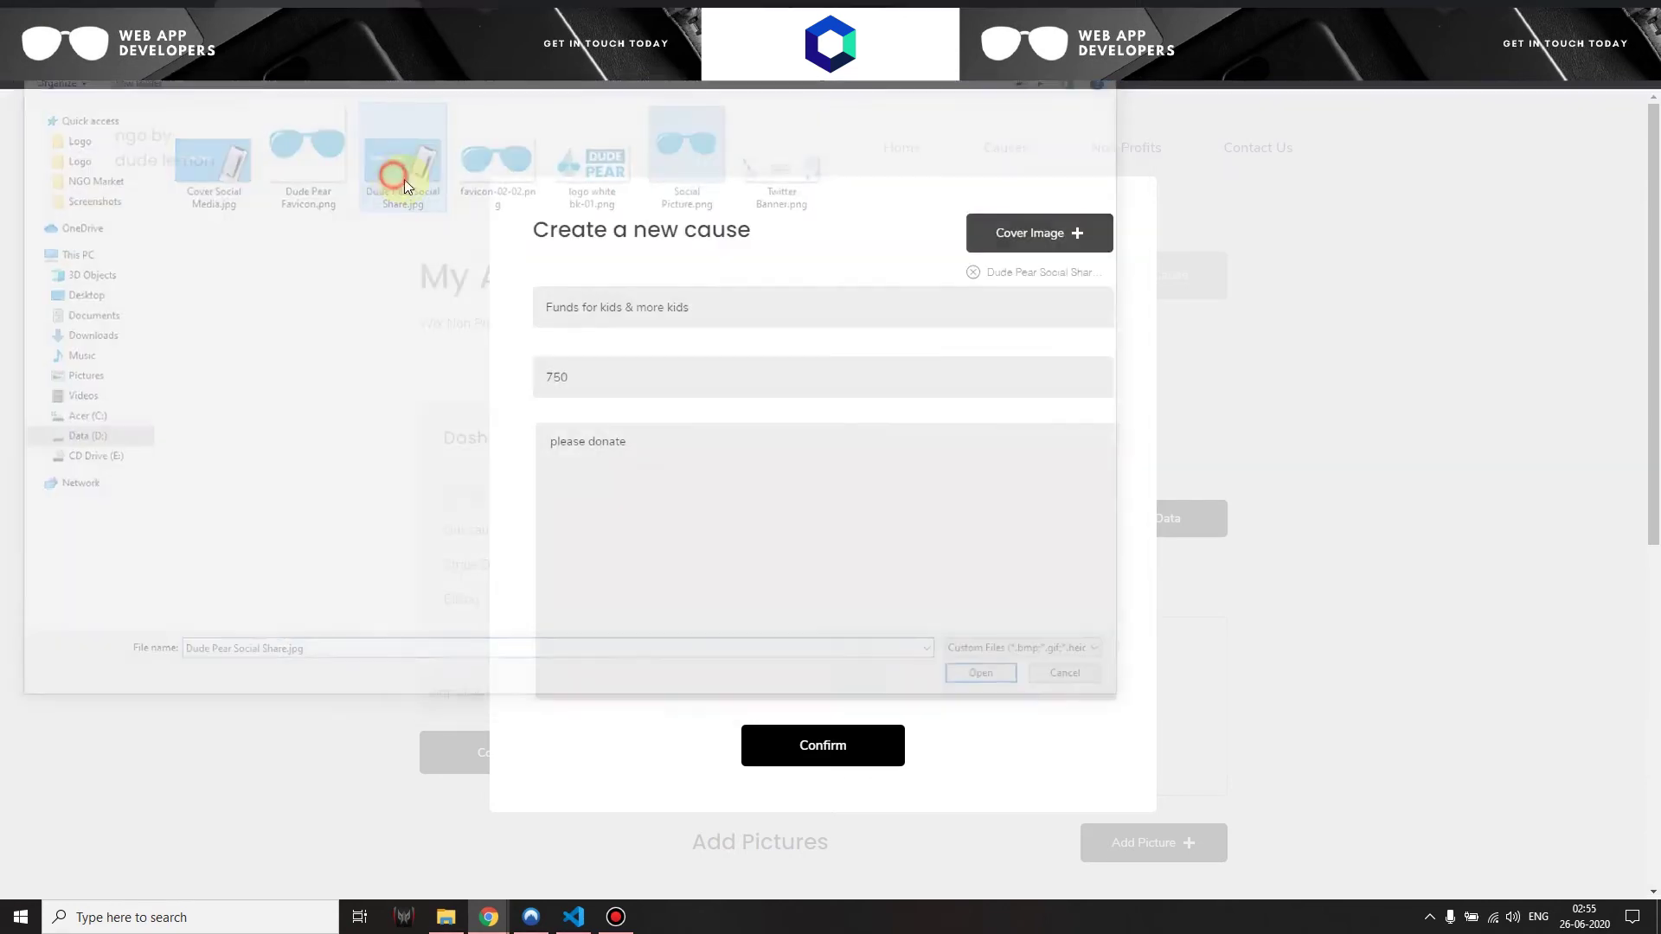
scroll(771, 618, "down", 1)
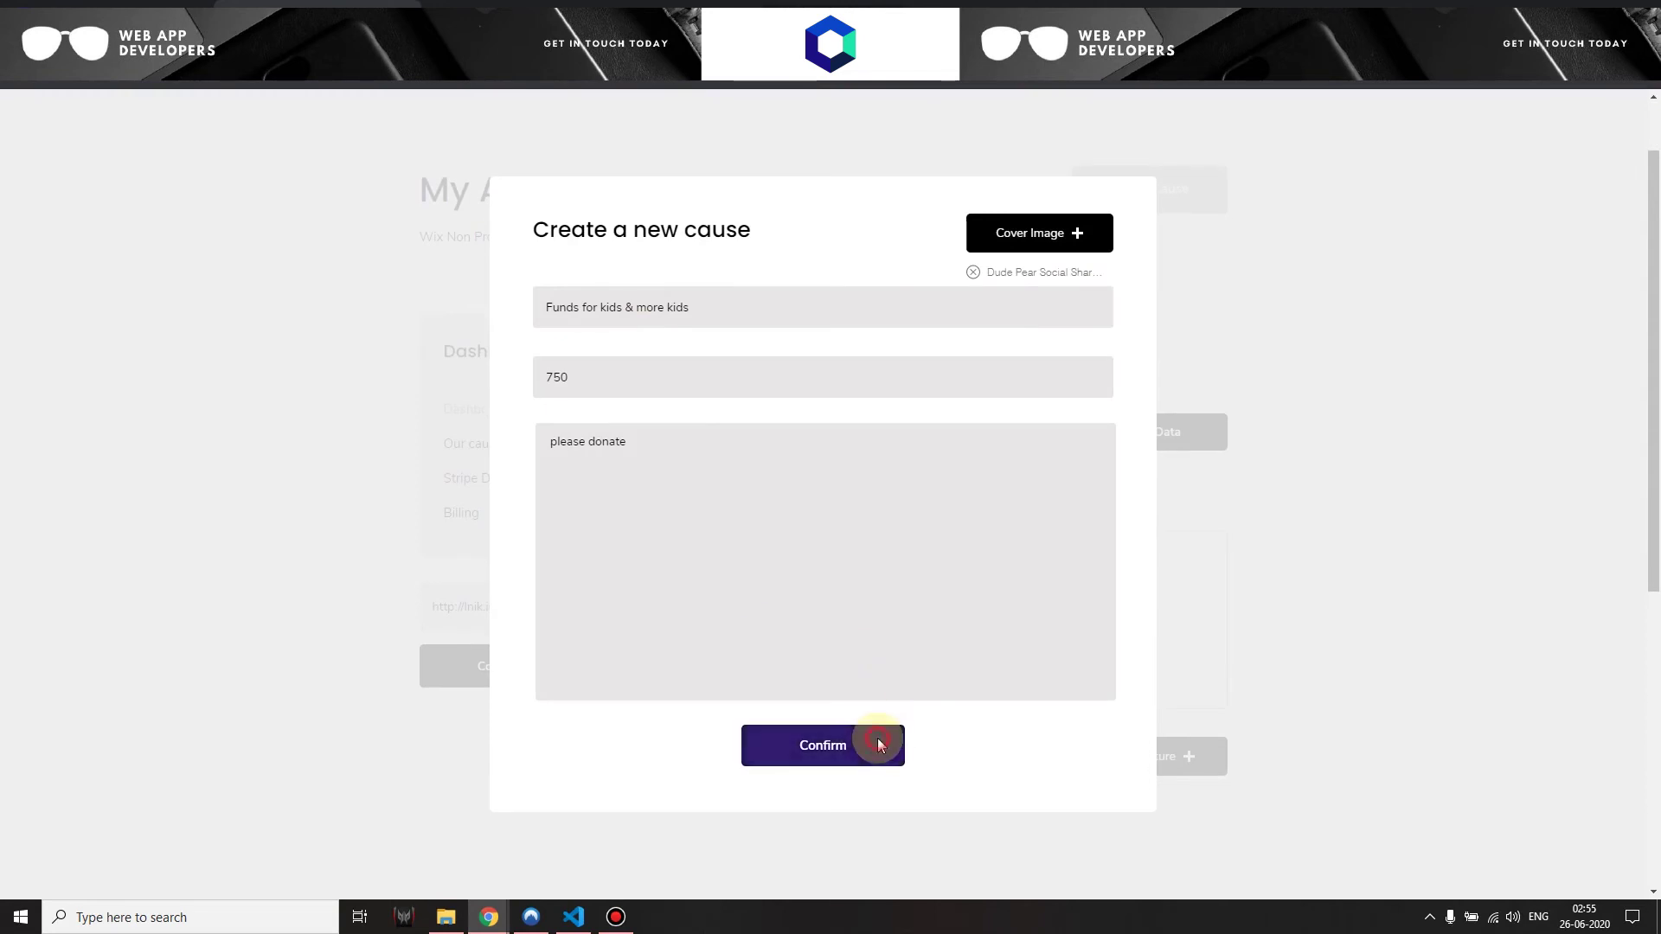
left_click(878, 742)
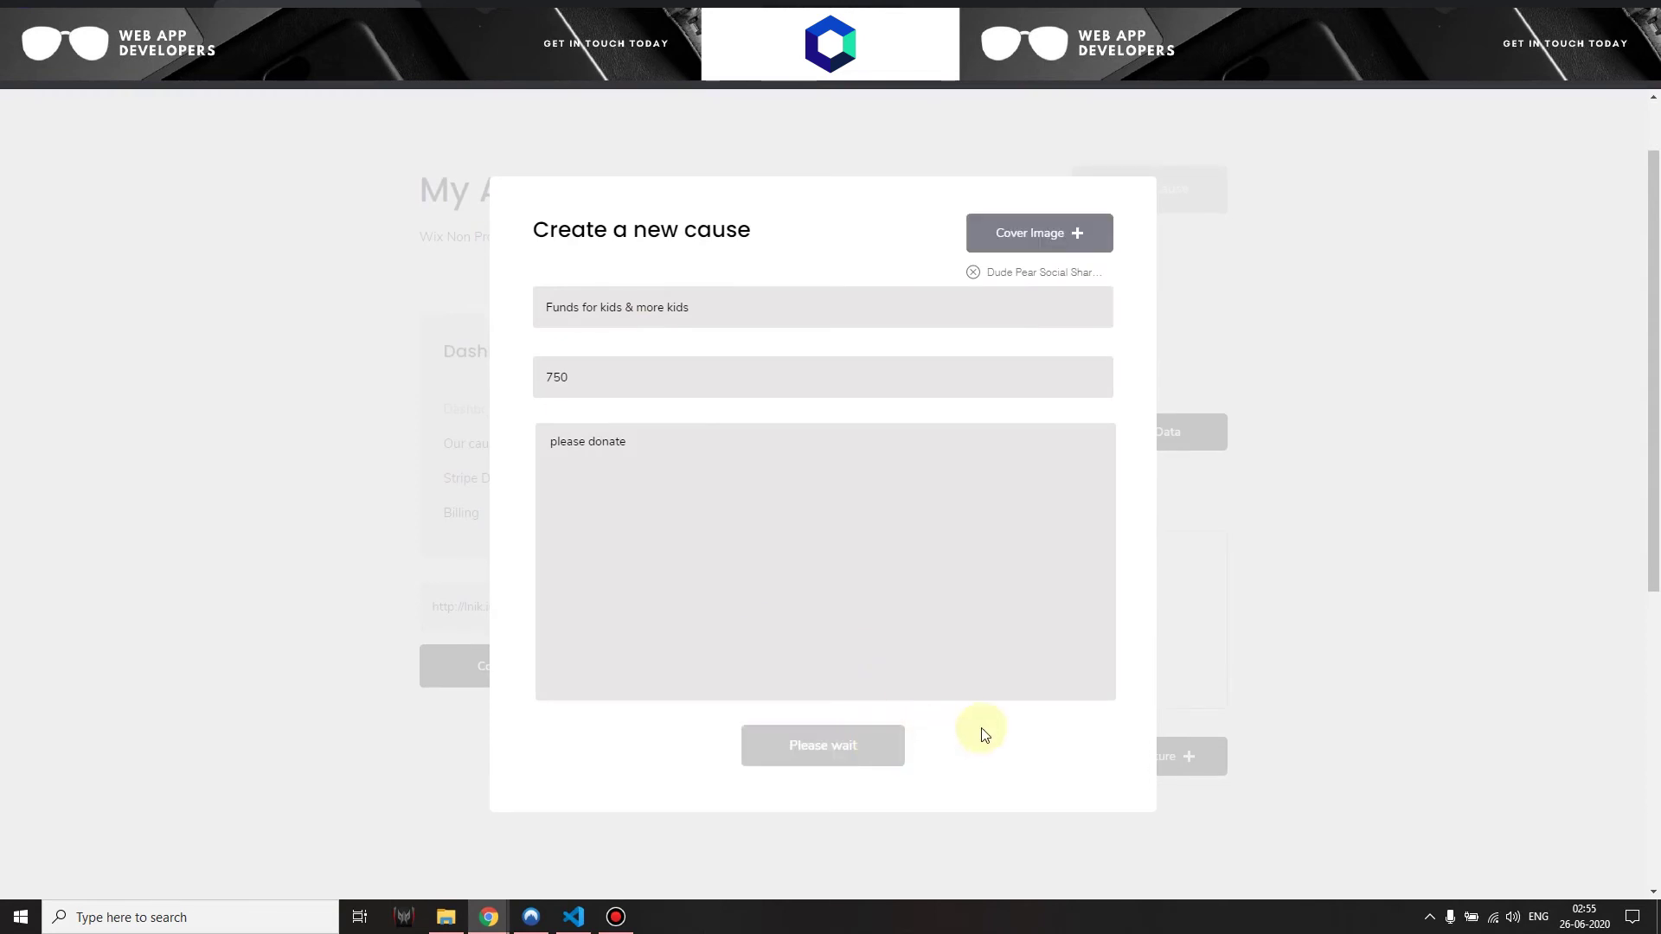
scroll(984, 735, "up", 1)
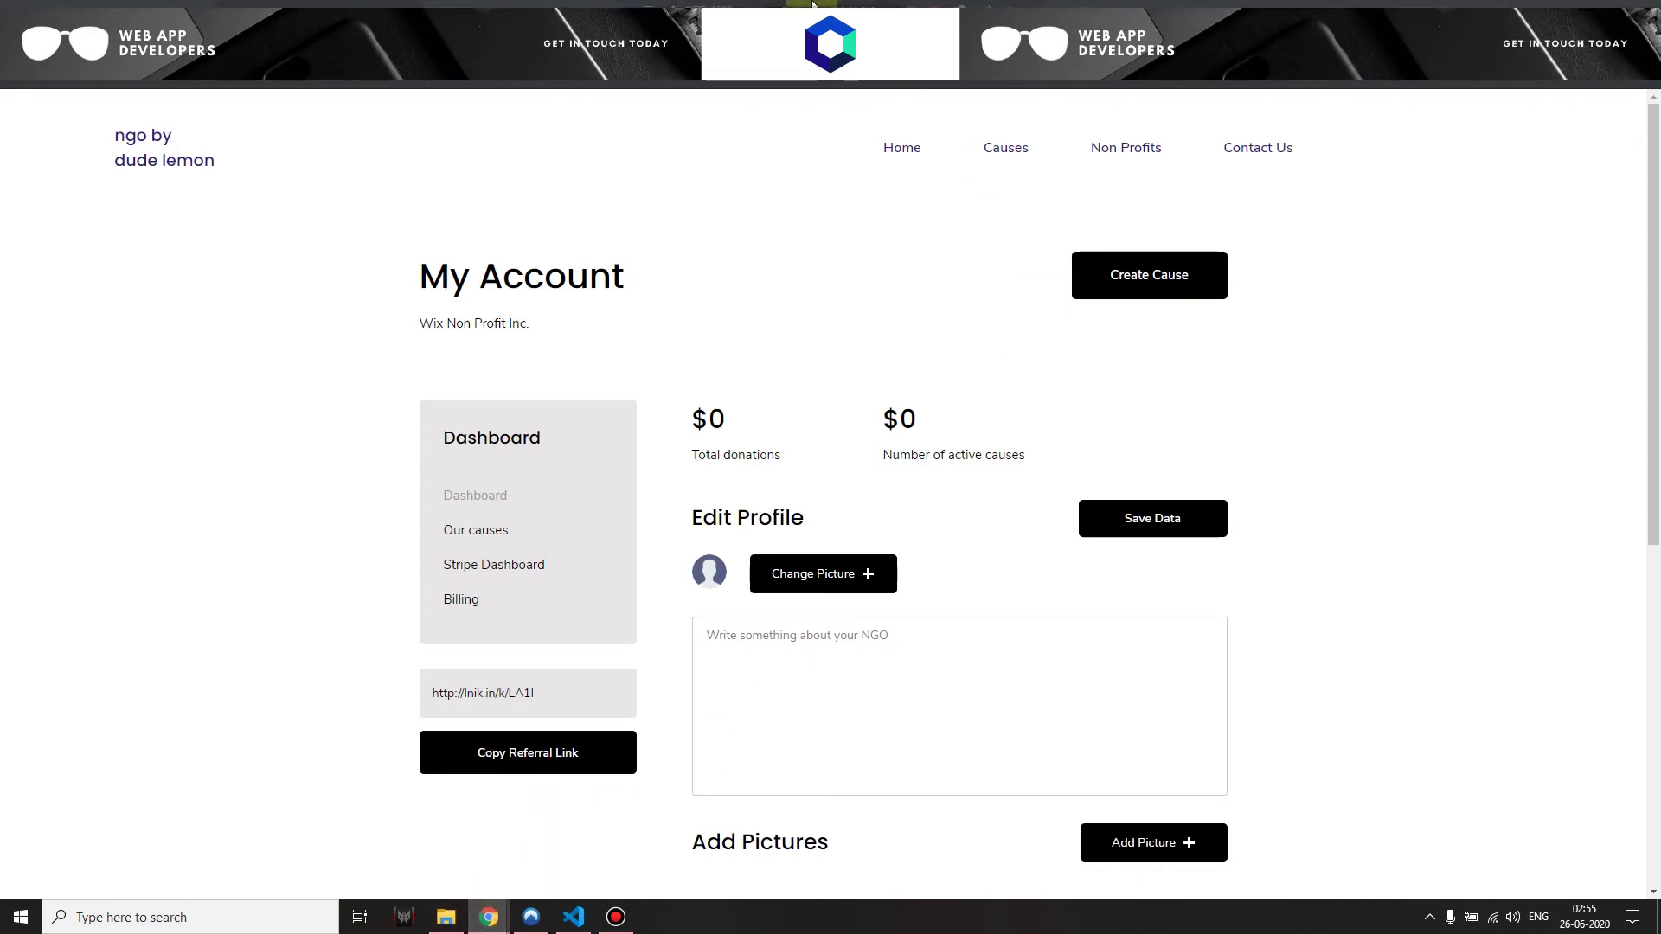
Reload the site and review the new cause's title, organisation name and 750 goal
key("F5")
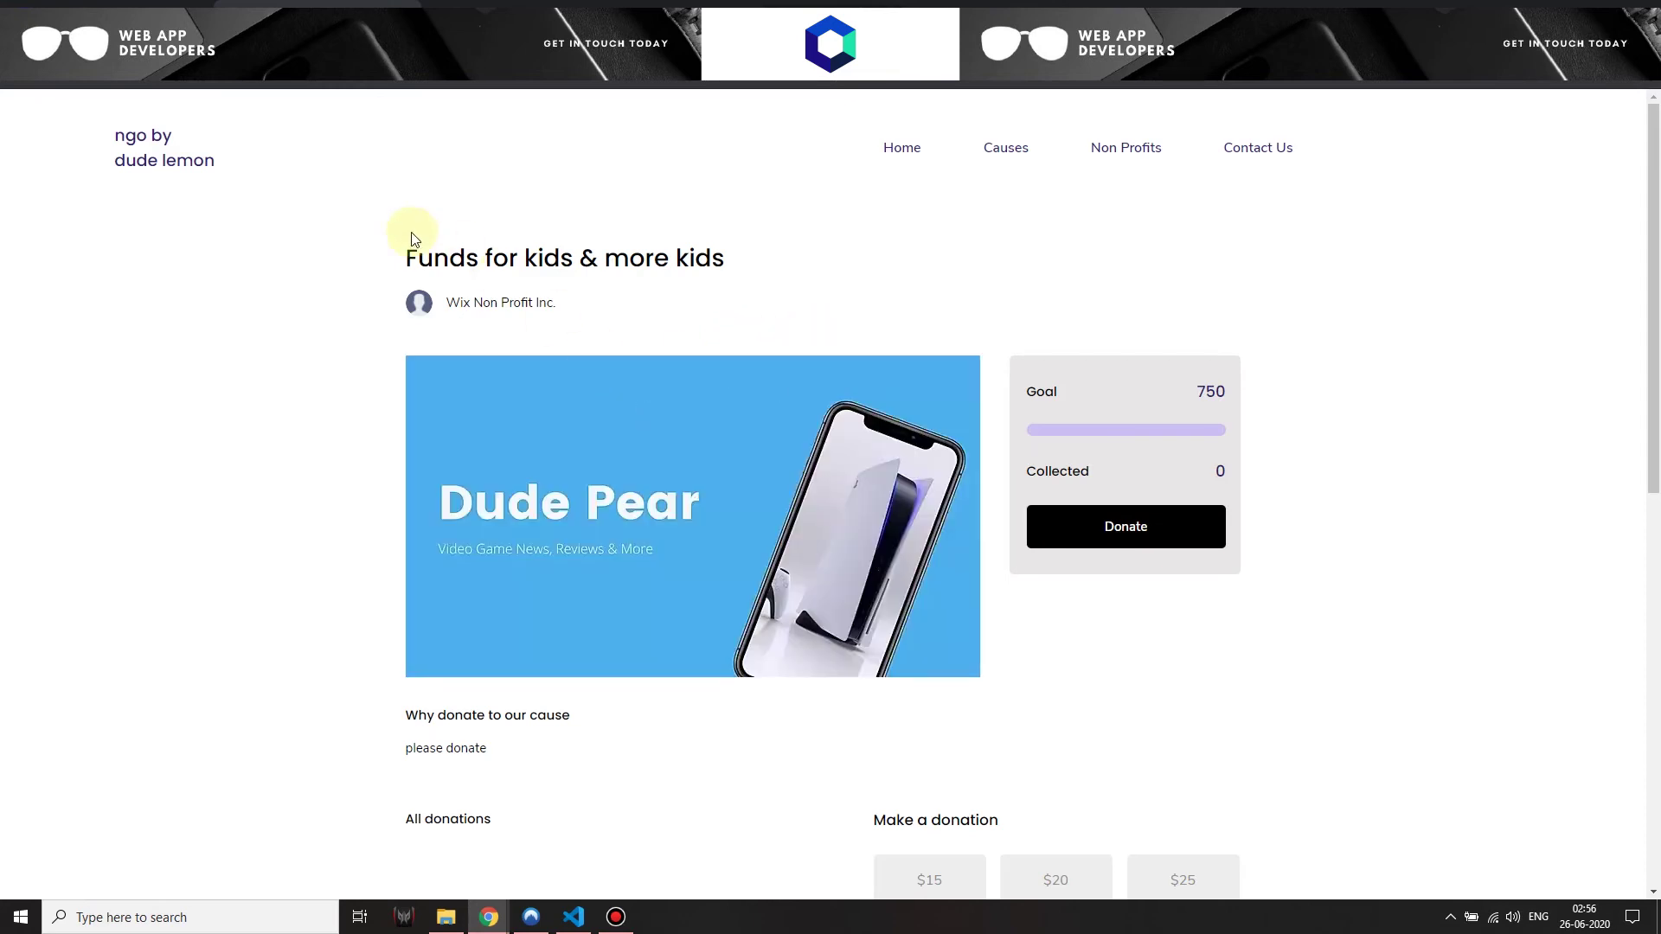
left_click_drag(403, 254, 720, 265)
left_click(556, 282)
left_click_drag(445, 303, 594, 304)
left_click(594, 307)
scroll(775, 341, "down", 2)
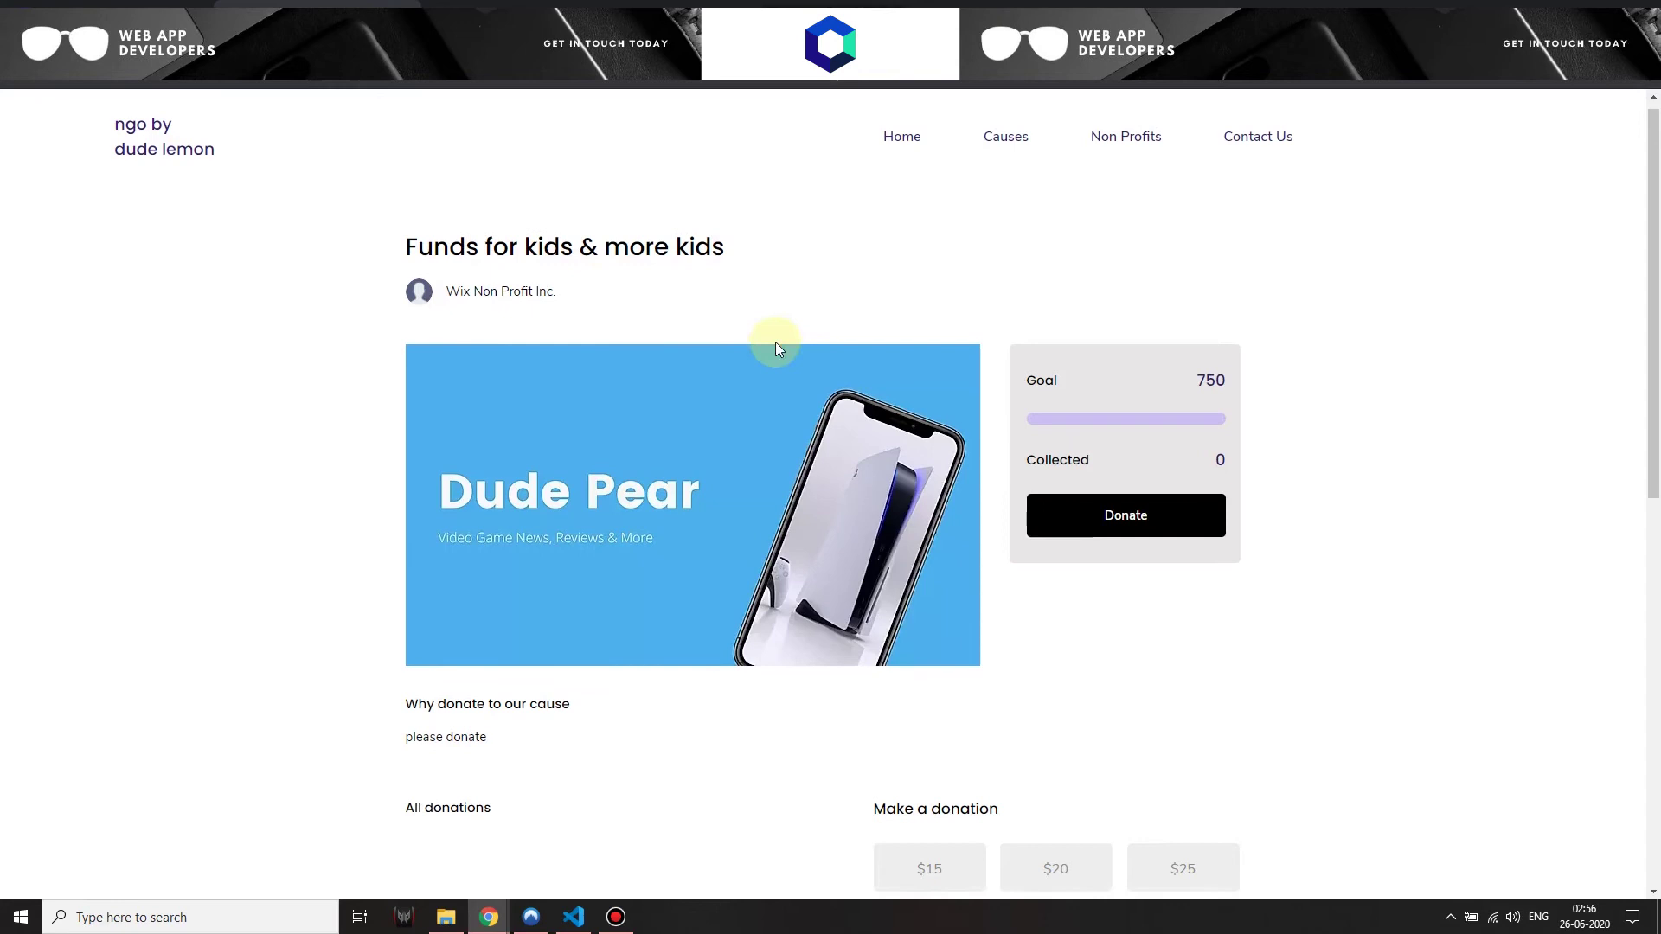
scroll(1055, 371, "up", 1)
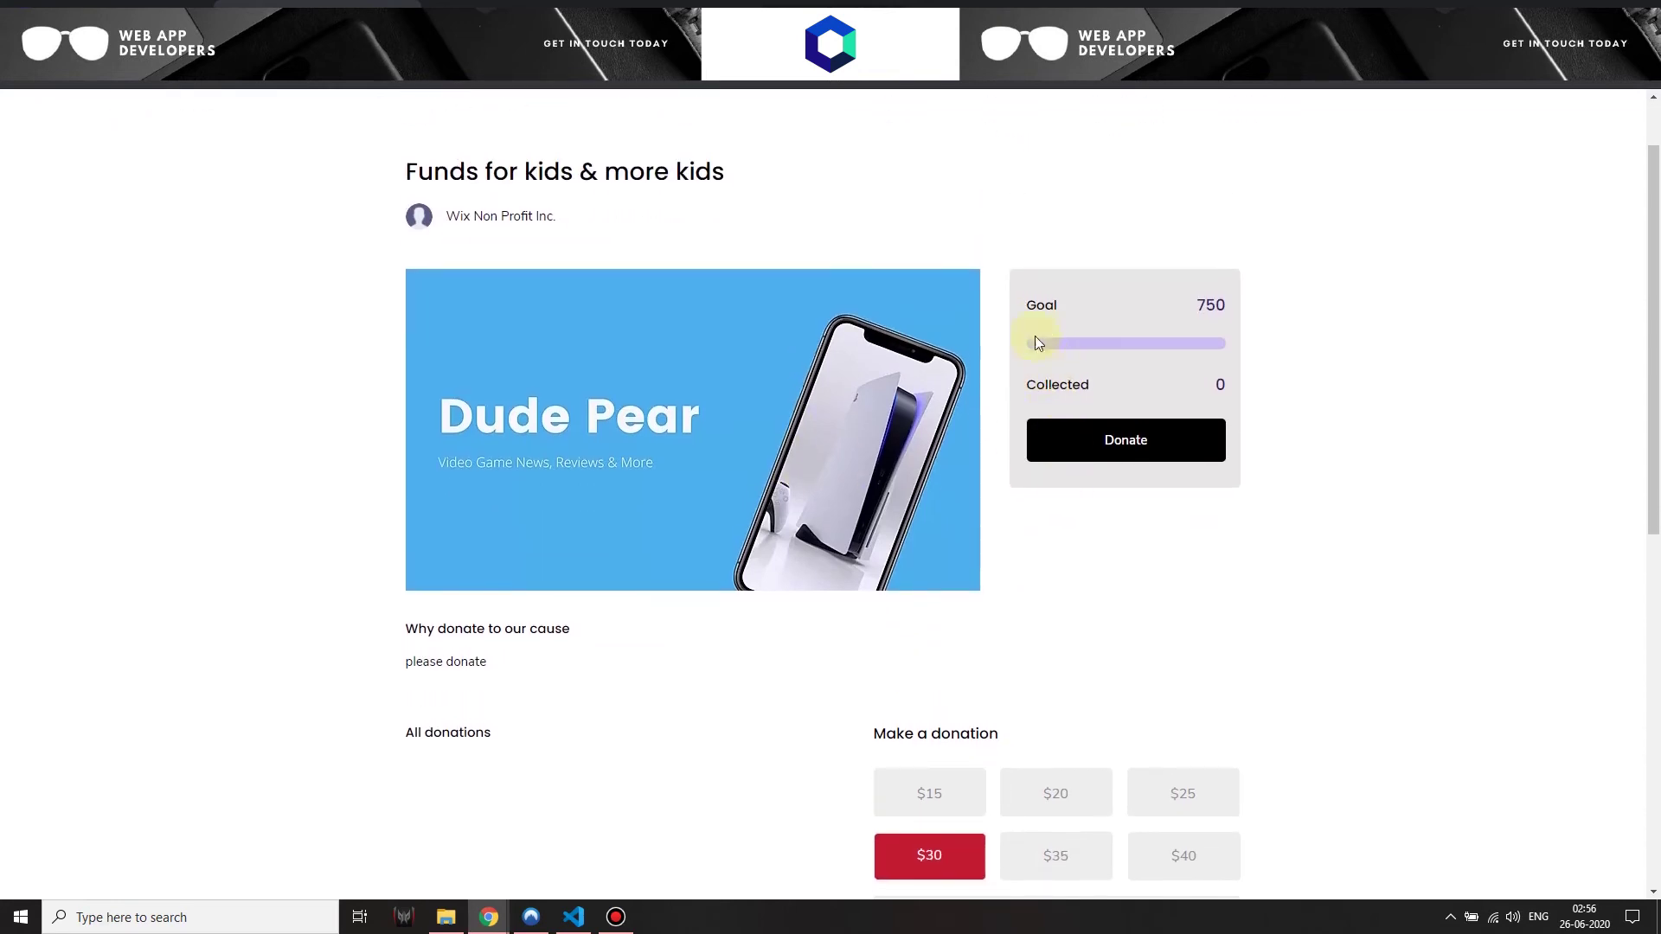
double_click(1211, 307)
left_click(1063, 370)
Try out the preset donation amounts from $15 to $40 on the cause page
scroll(1219, 381, "down", 3)
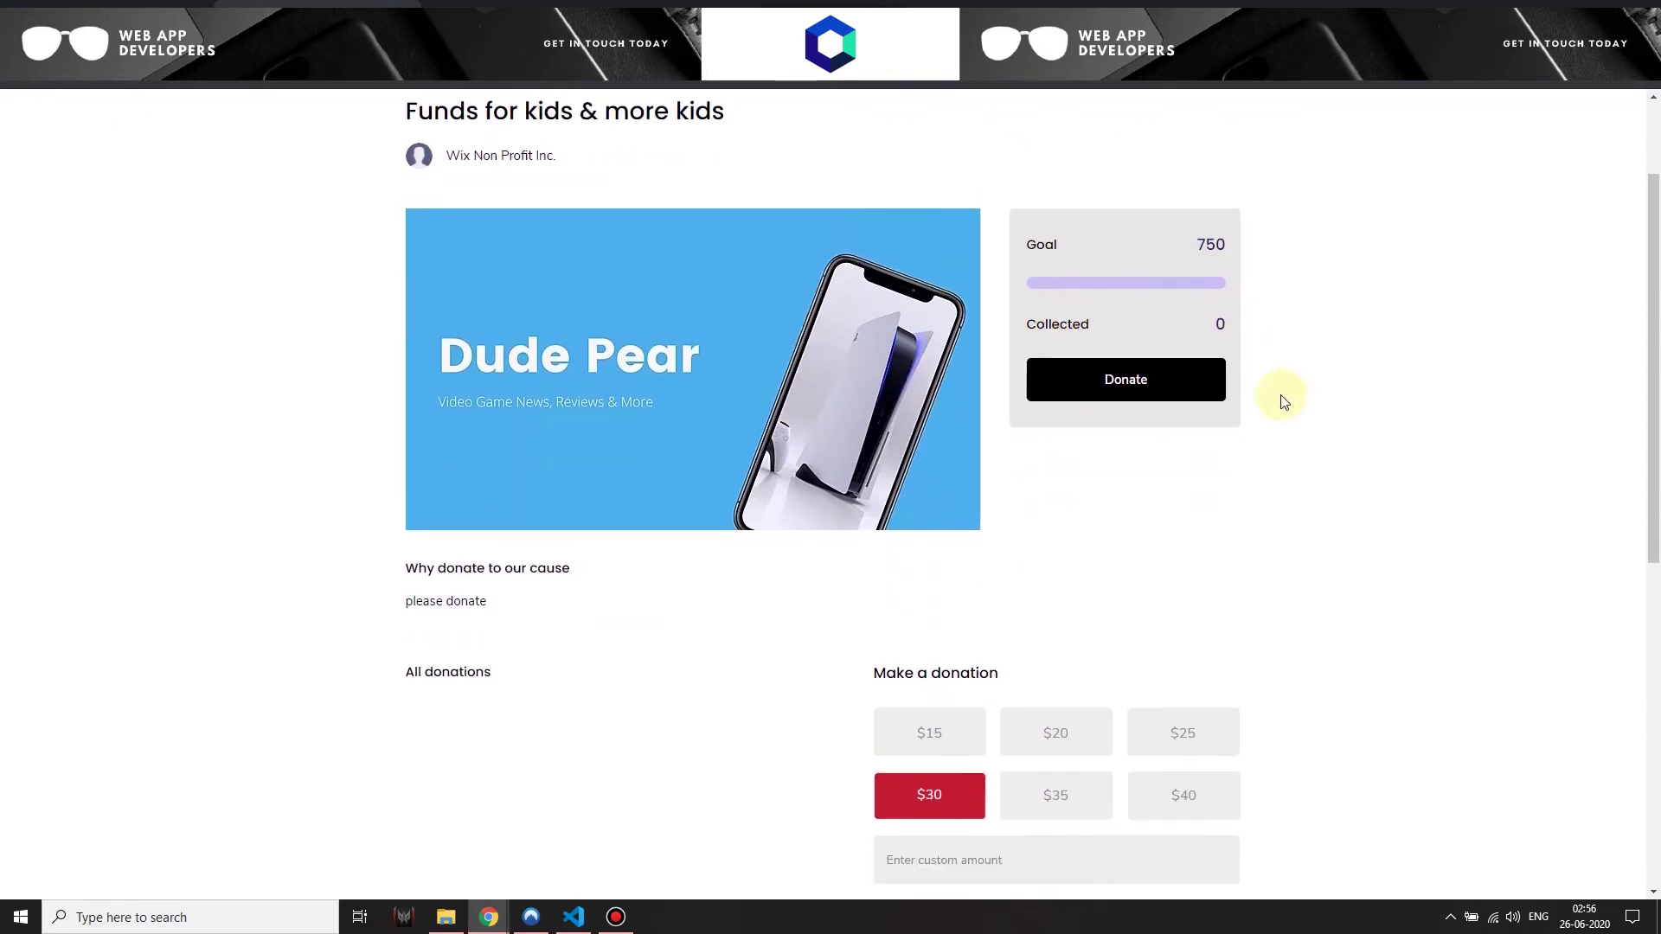
scroll(962, 432, "down", 4)
scroll(1477, 545, "up", 2)
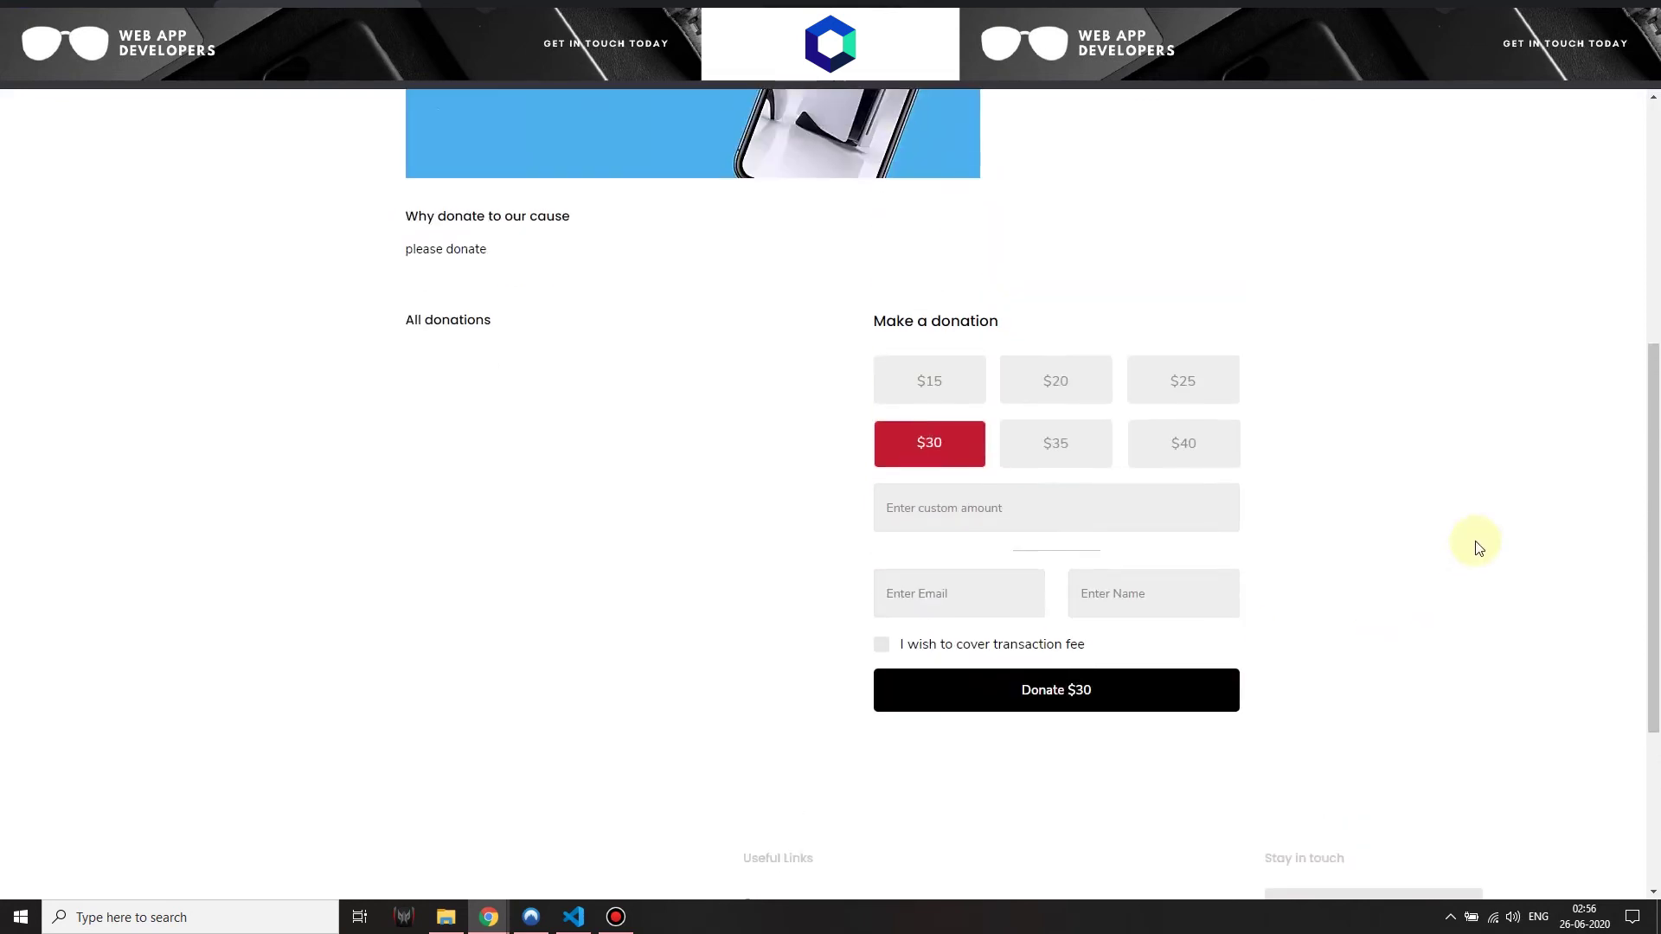
scroll(1476, 545, "down", 1)
scroll(1465, 523, "up", 6)
scroll(1465, 526, "down", 4)
scroll(1462, 523, "up", 4)
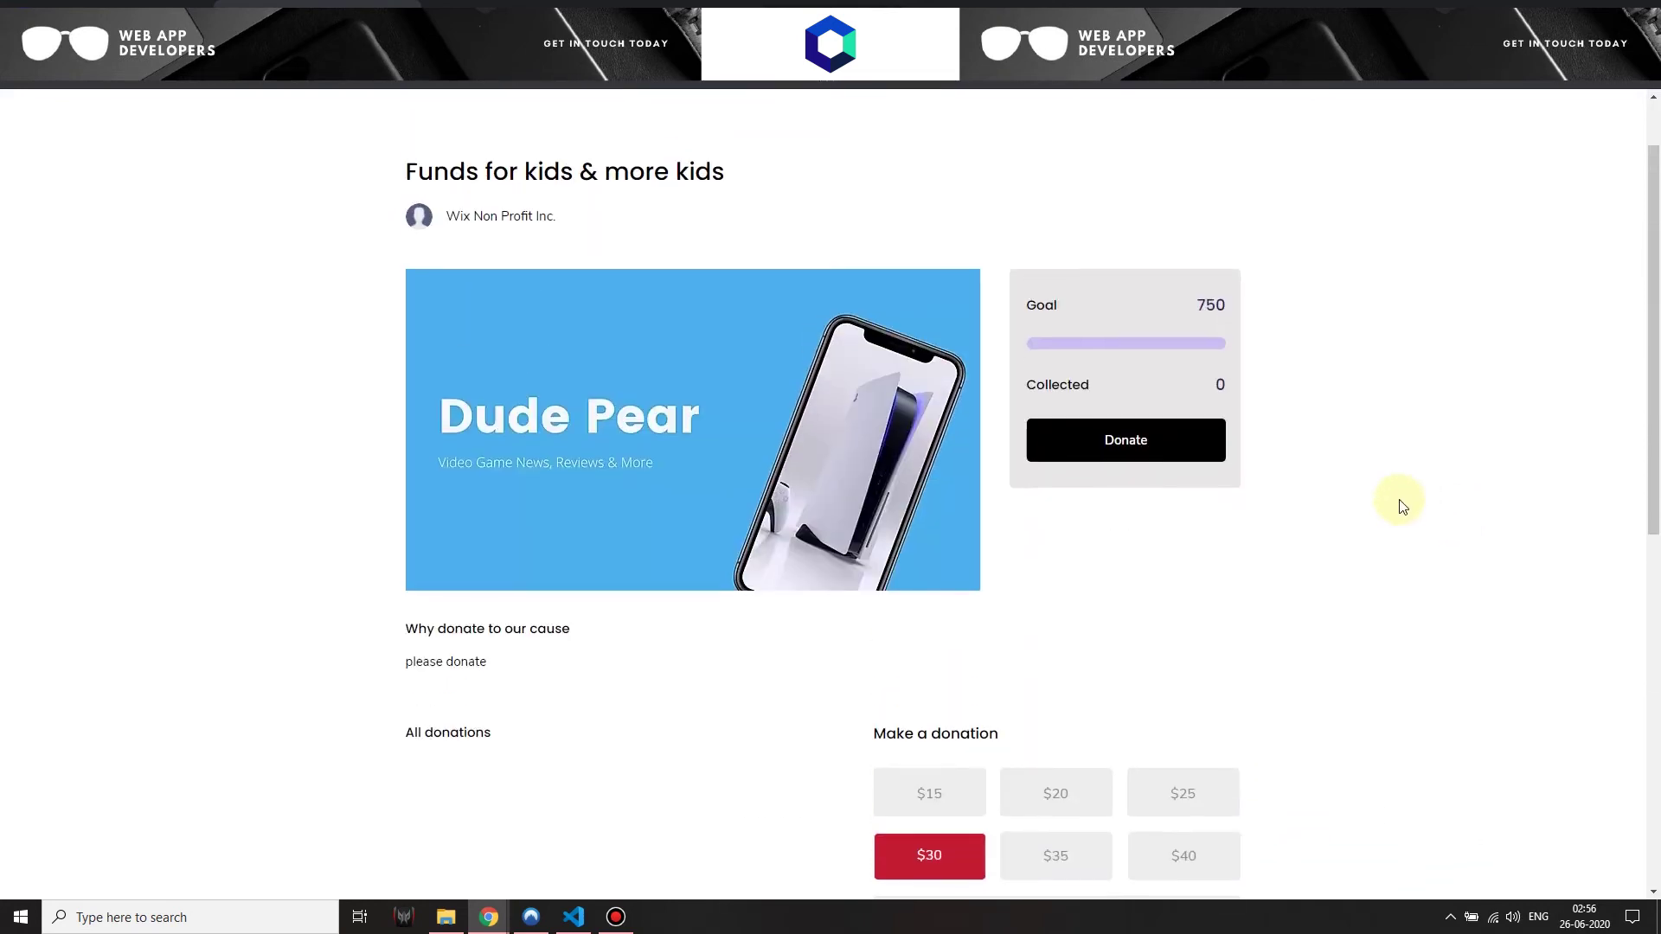
scroll(1390, 500, "down", 4)
left_click(1067, 516)
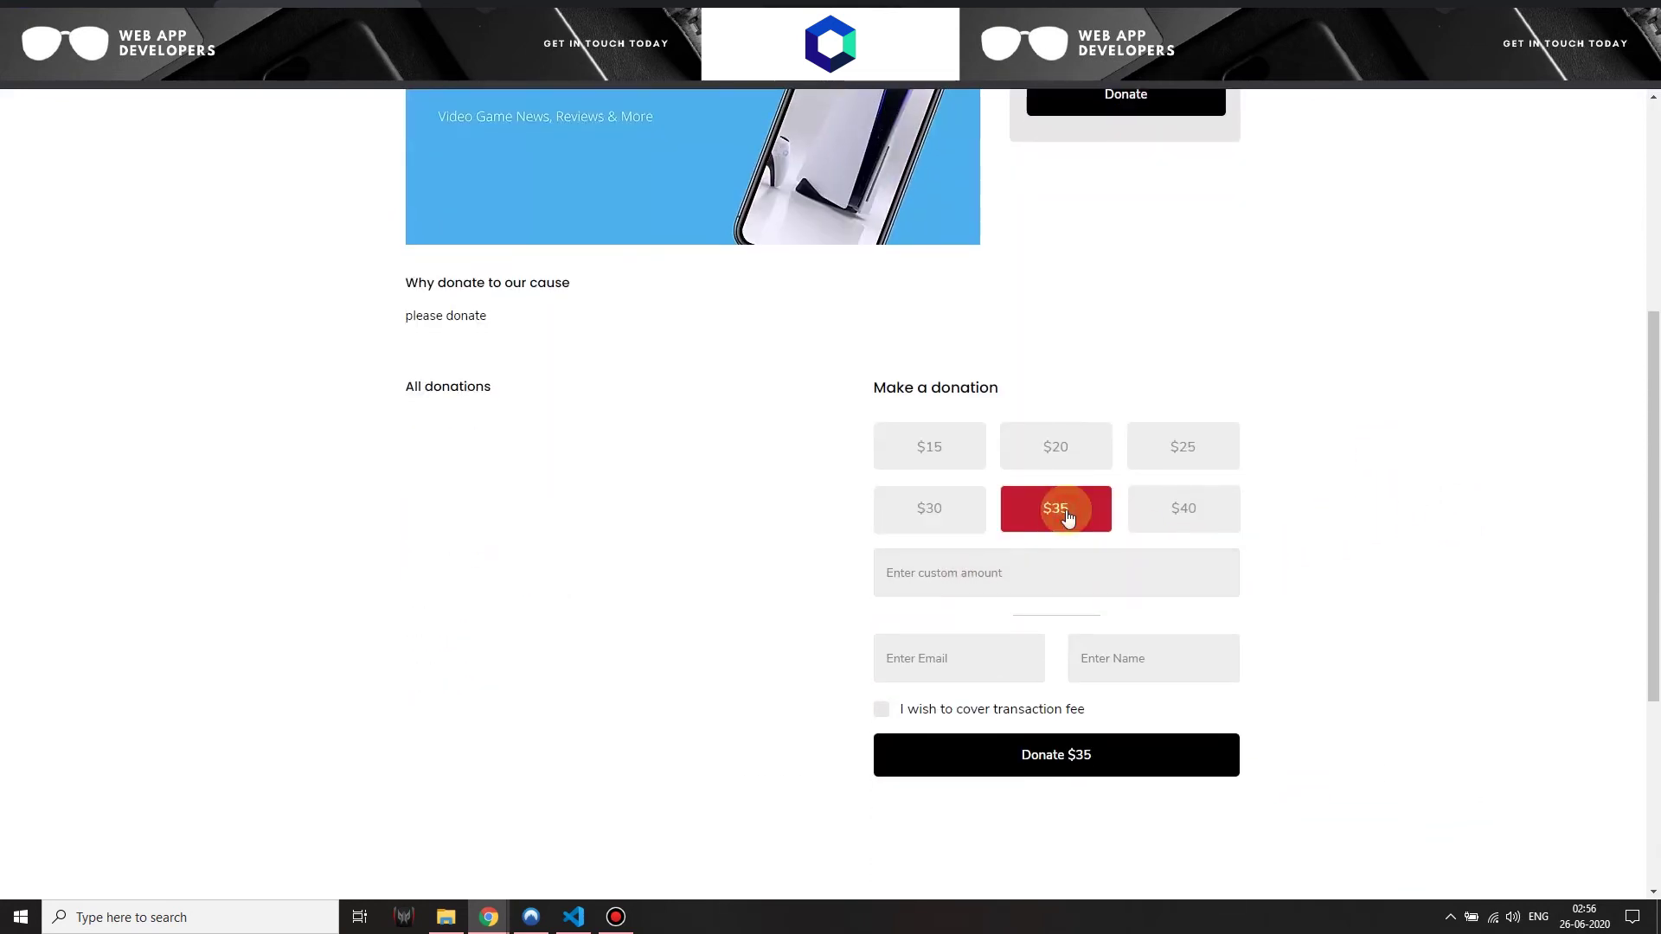
left_click(1181, 448)
left_click(1019, 456)
left_click(978, 456)
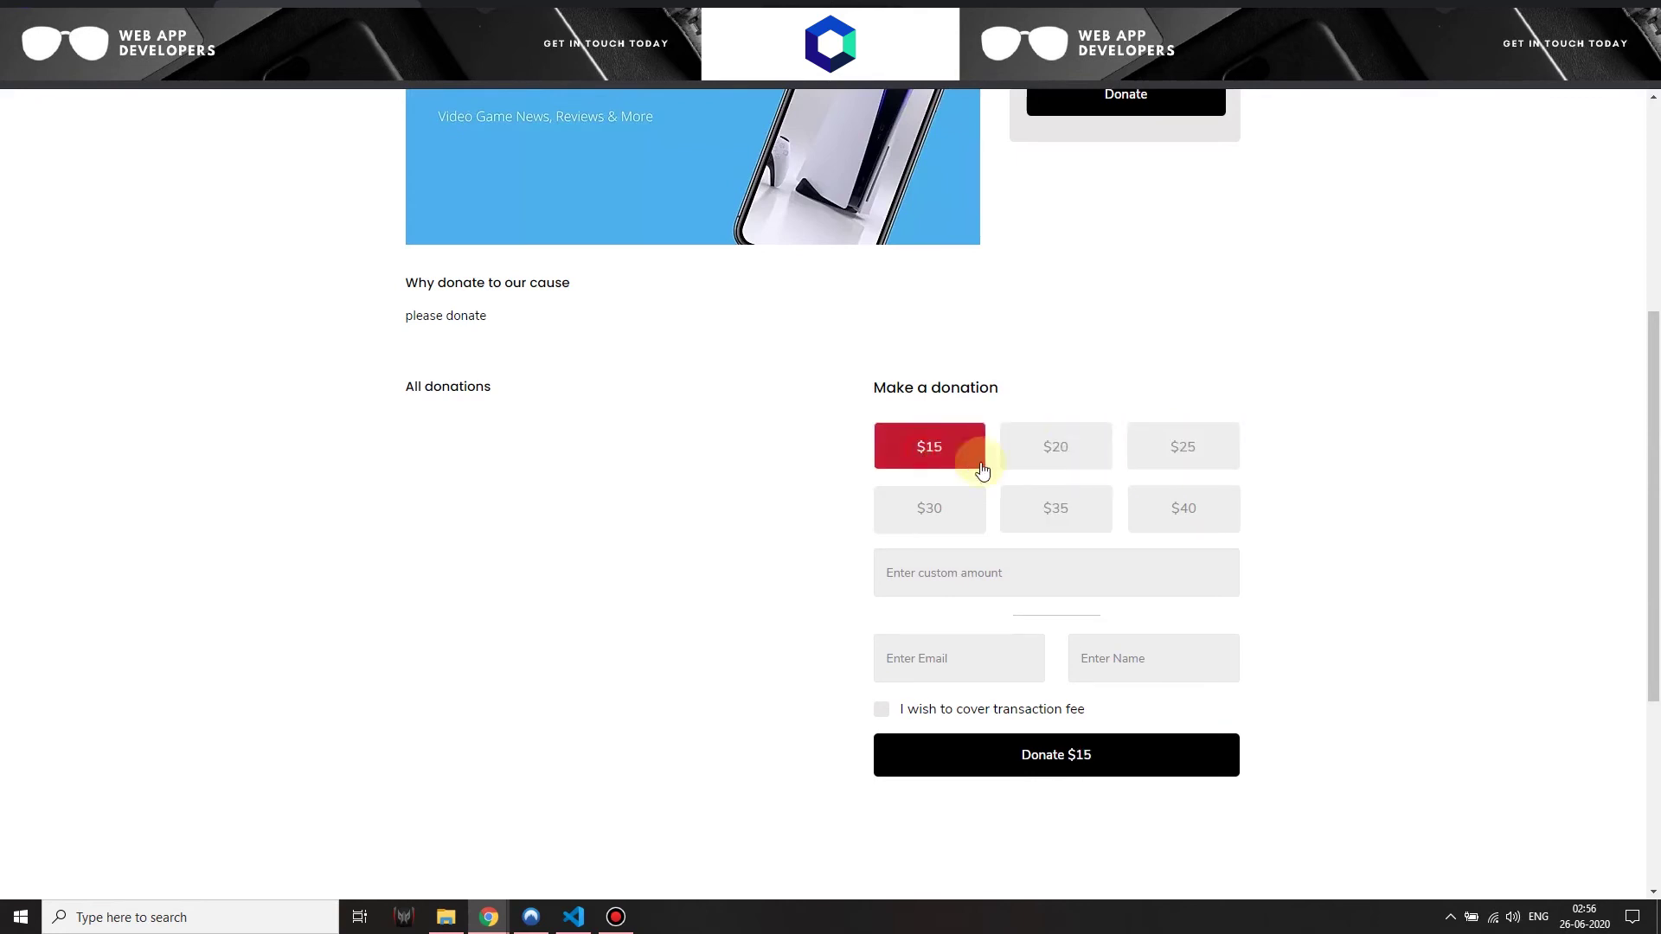
left_click(1179, 495)
left_click(1064, 495)
Enter a custom 47 amount with the donor's e-mail and name, cover the fee, and donate $48.7
left_click(1057, 567)
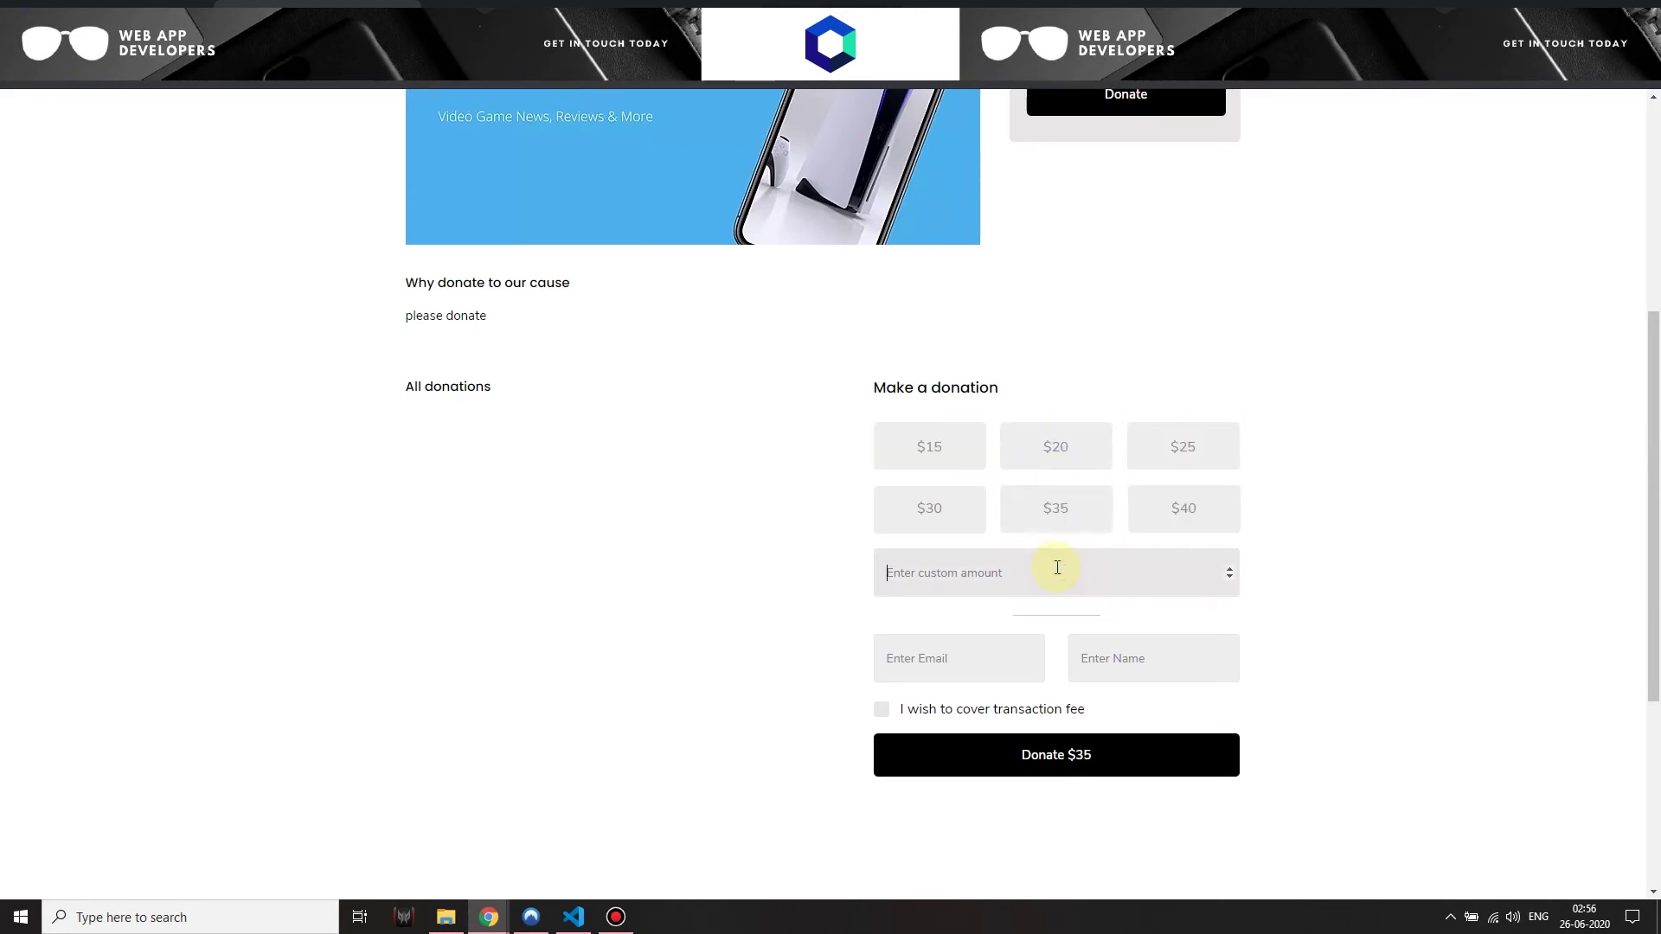
type("47")
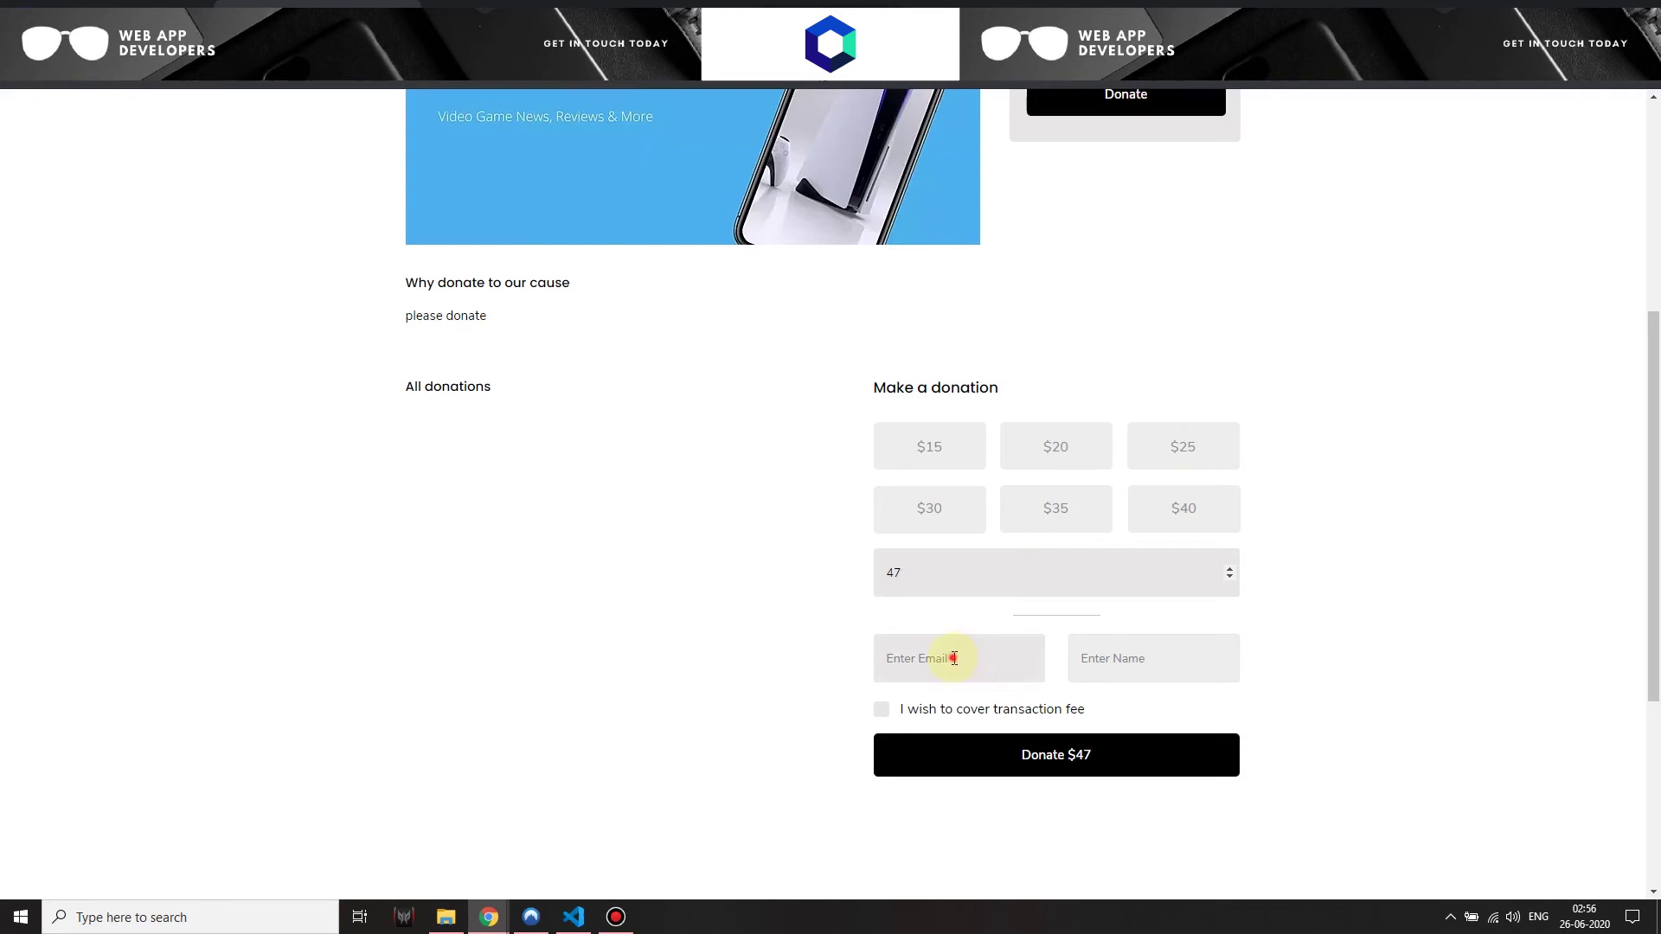
left_click(952, 656)
type("test1@gmail.com")
left_click(1088, 655)
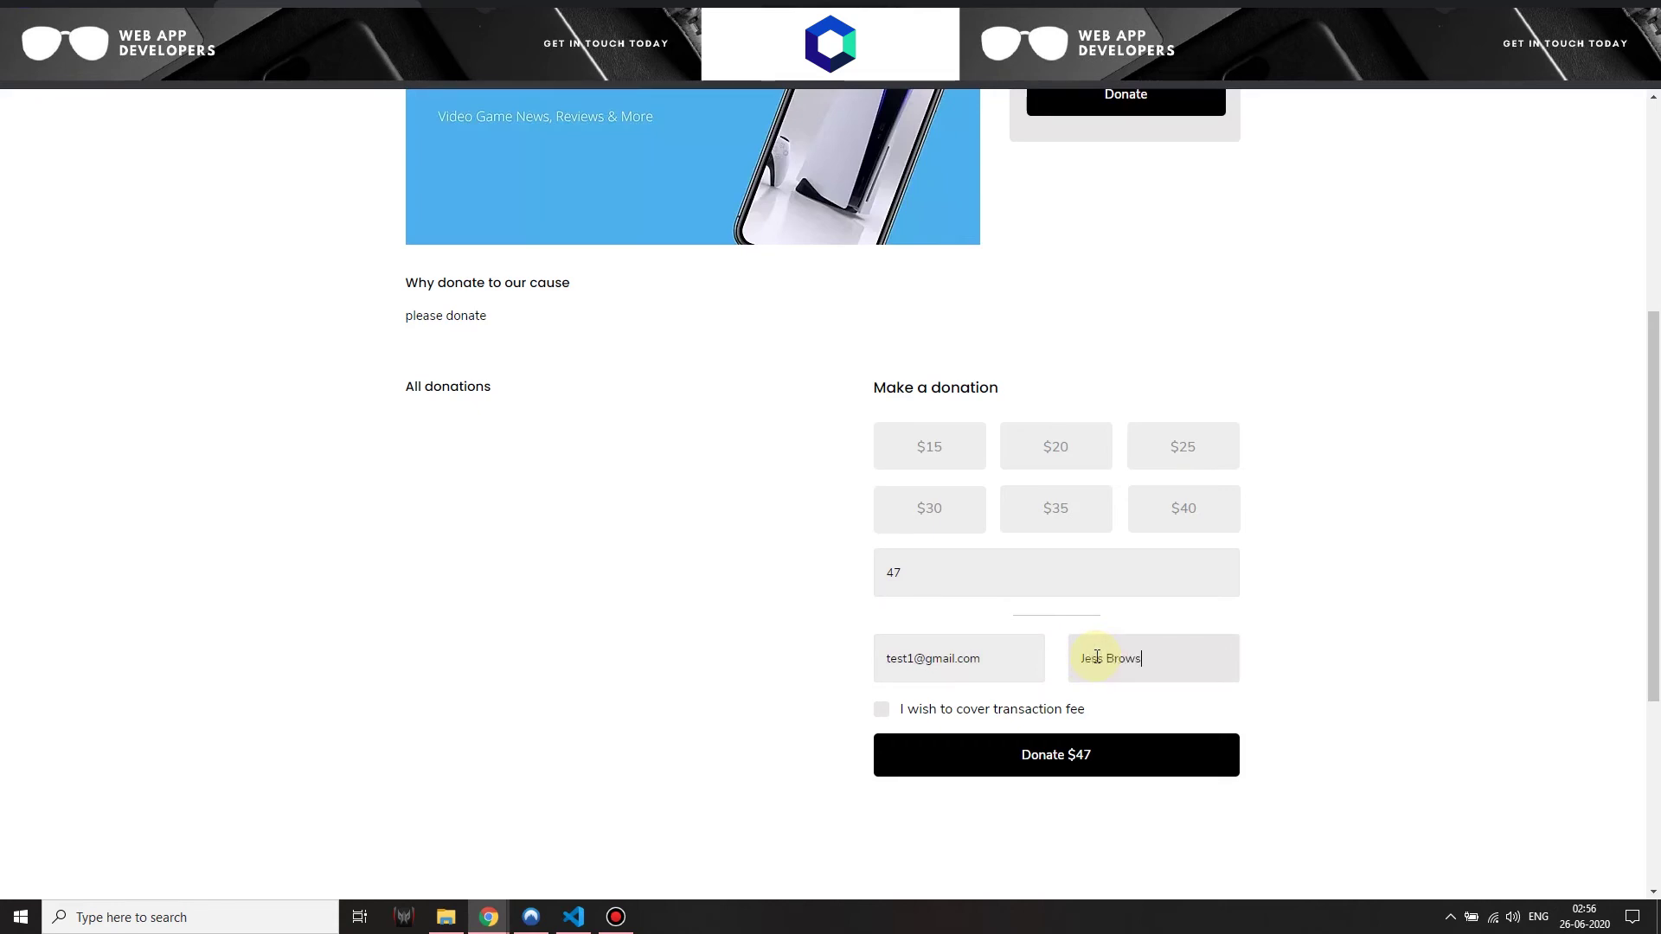
left_click(881, 709)
left_click(1146, 761)
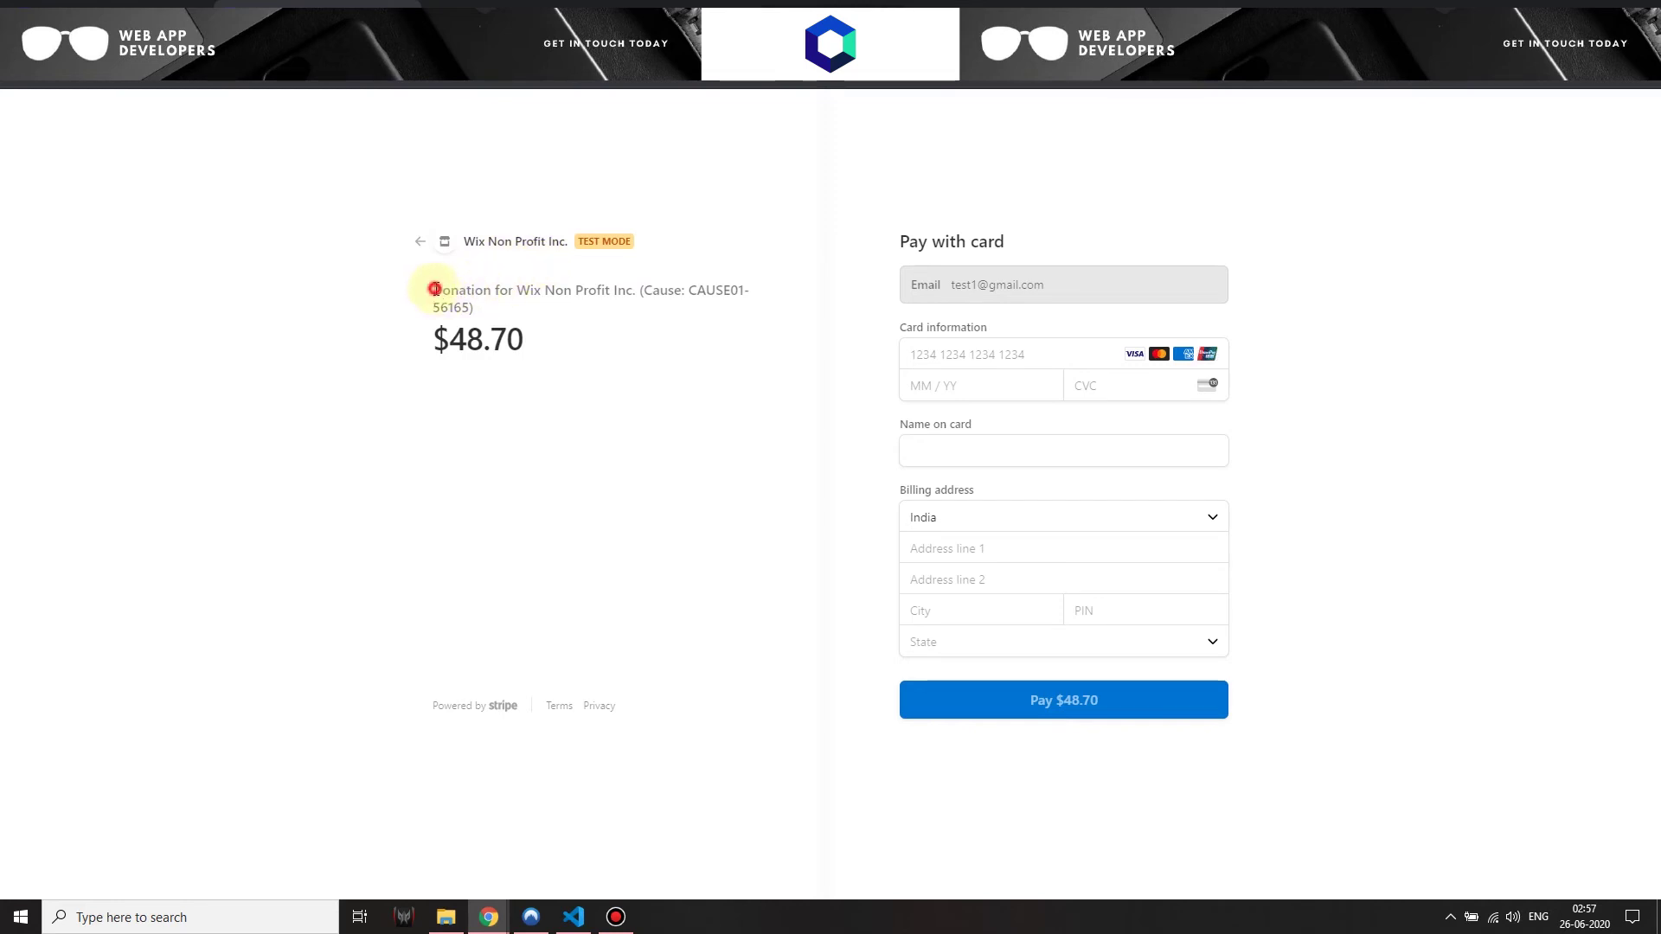
left_click_drag(434, 289, 530, 345)
left_click(536, 346)
left_click(991, 363)
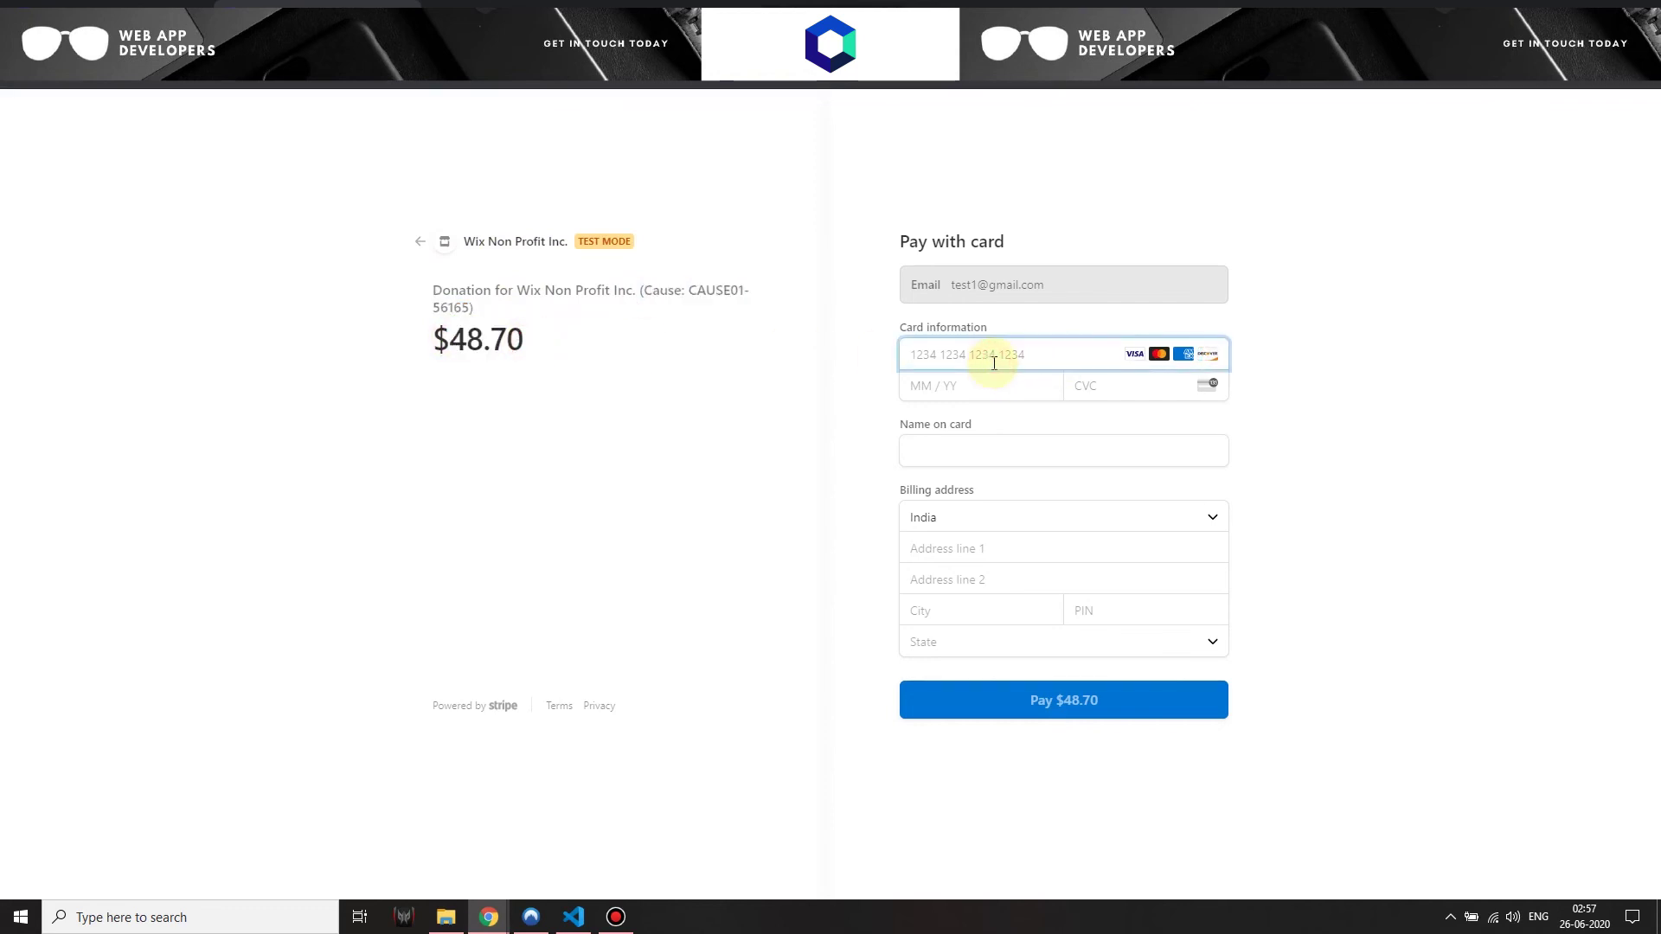
type("4242 4242 4242 4242")
left_click(1003, 383)
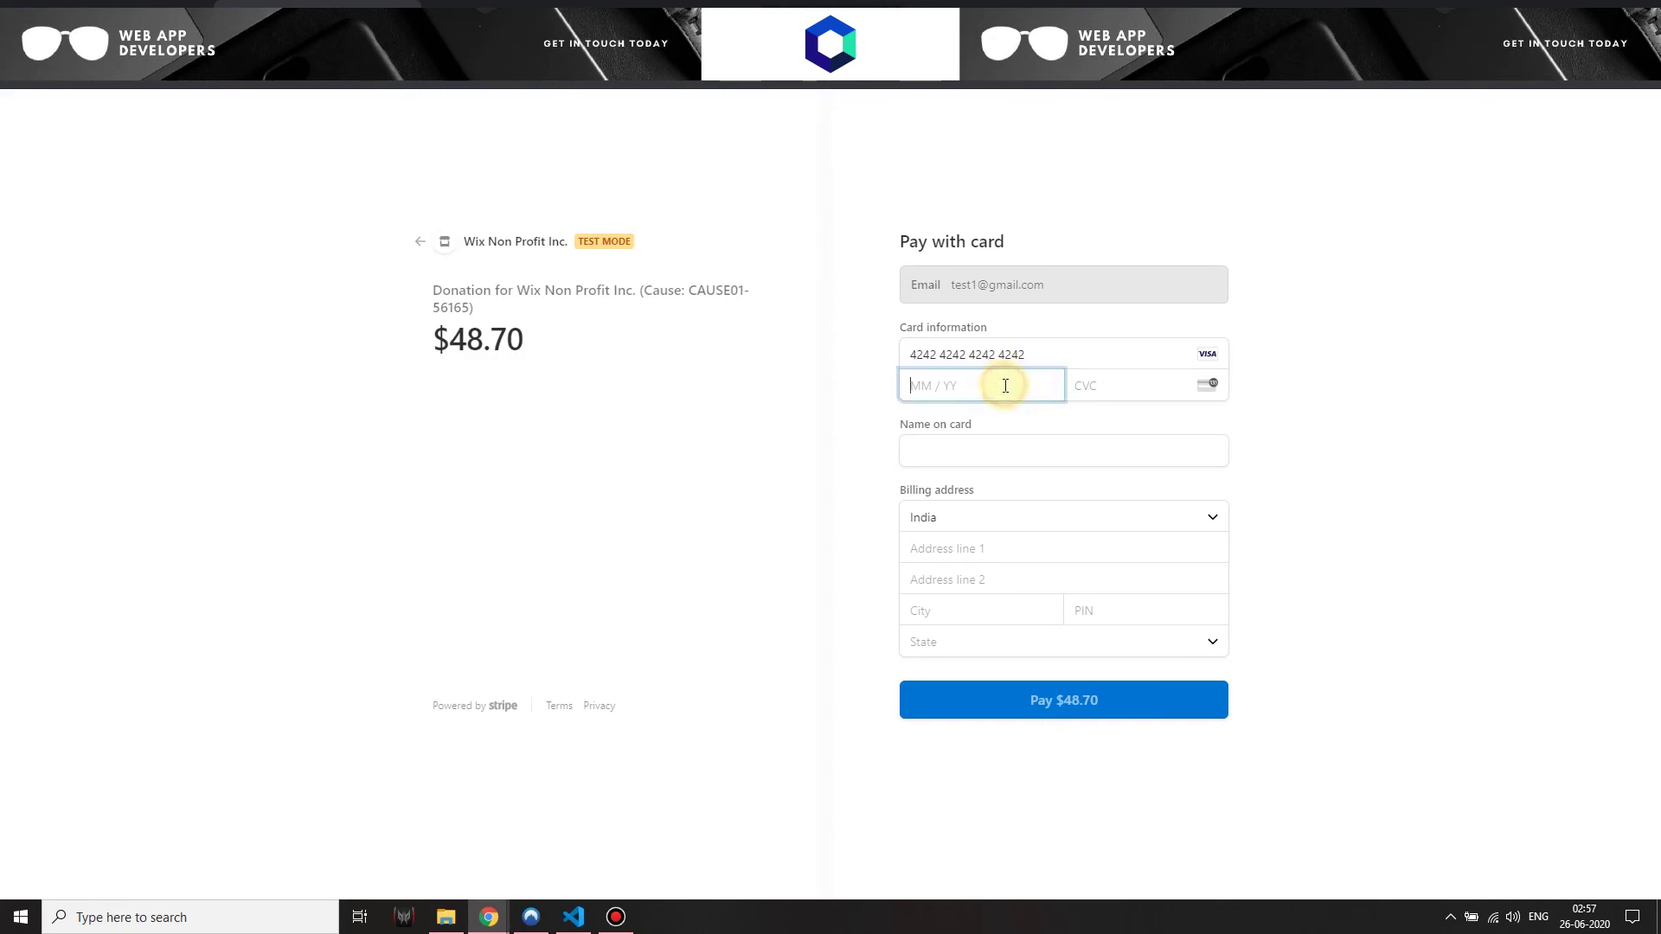
type("08 / 21")
left_click(1139, 394)
type("745")
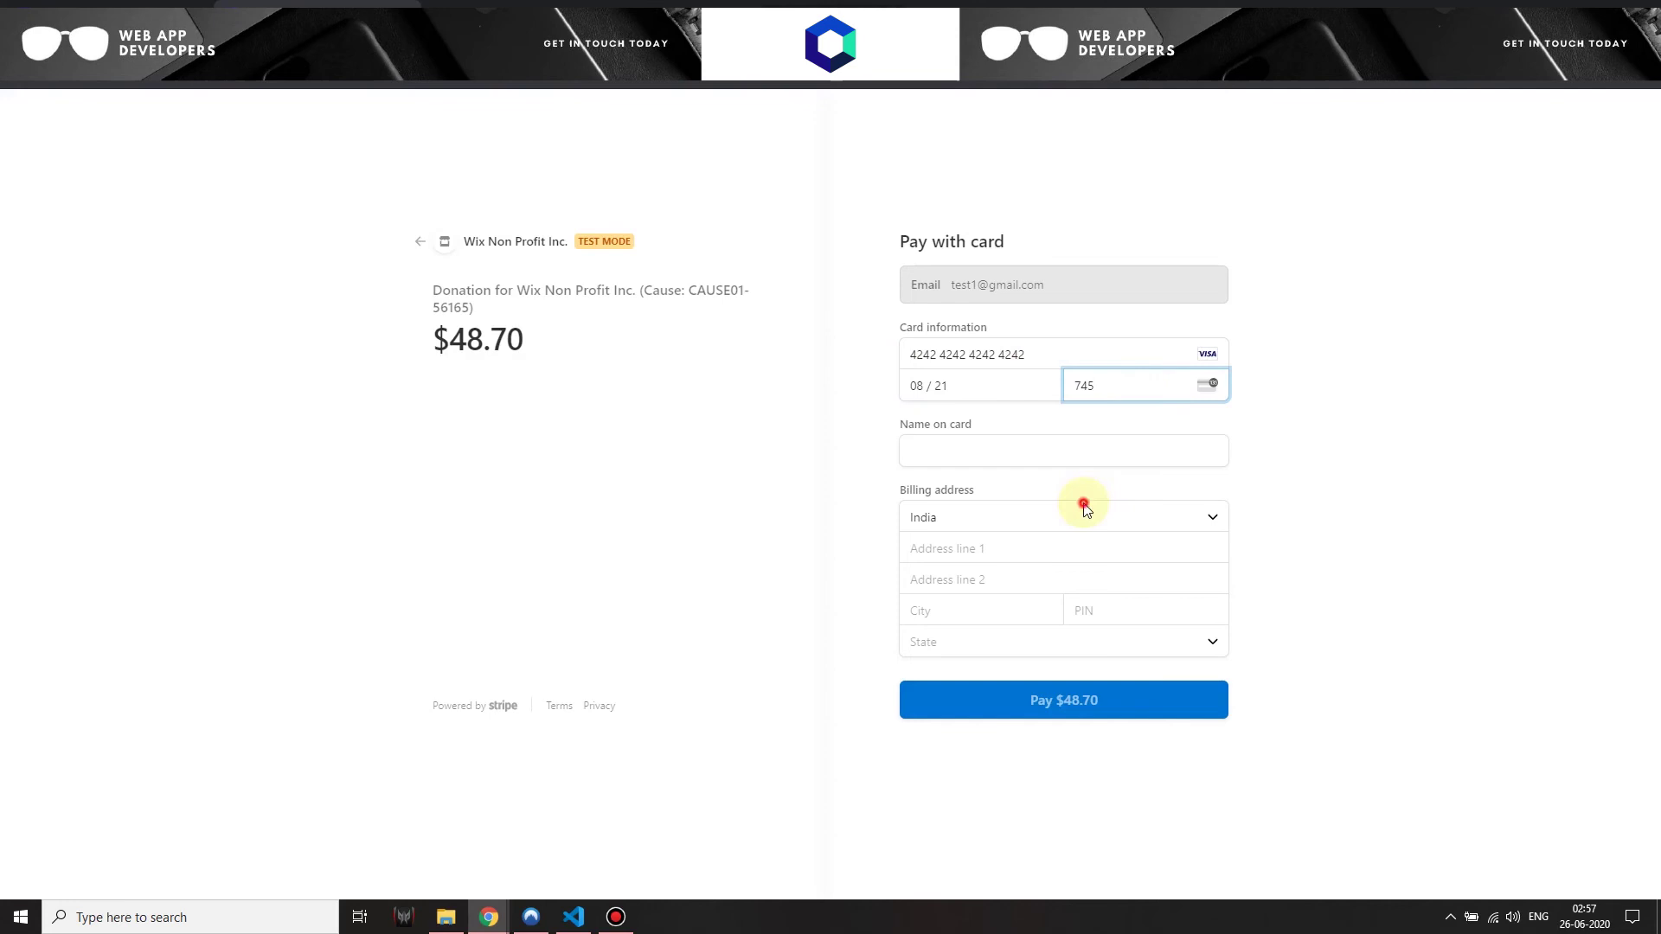
Choose United States, fill in cardholder name, billing address, city and ZIP, and pay $48.70
left_click(1082, 510)
scroll(1049, 683, "down", 15)
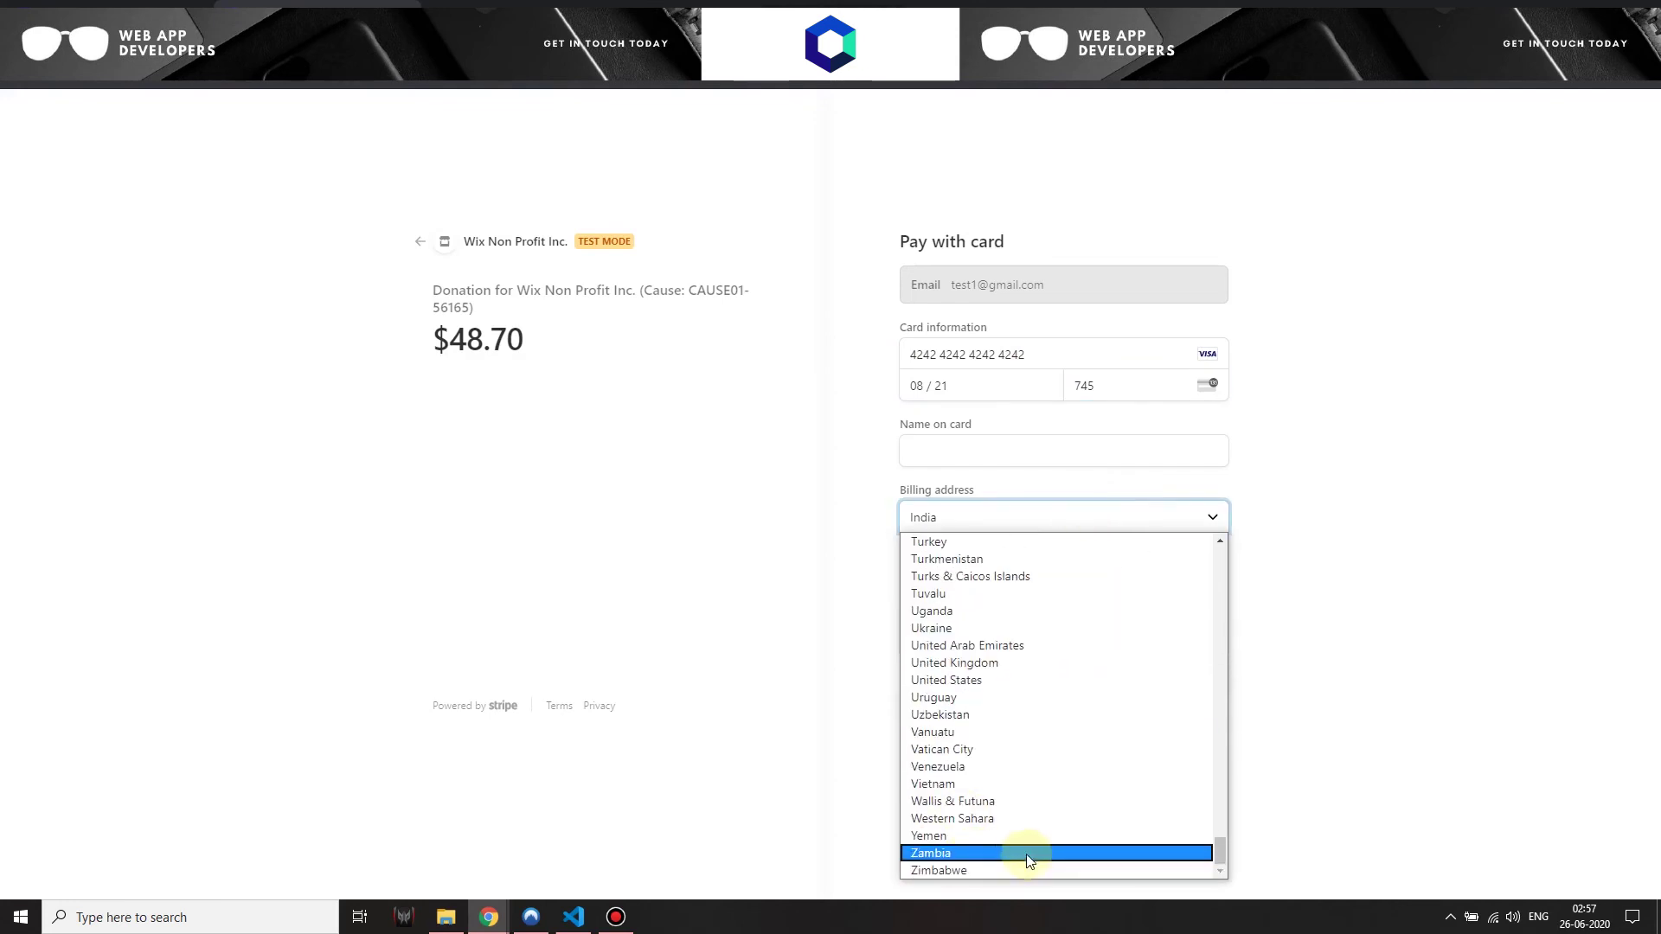
left_click(971, 680)
left_click(974, 459)
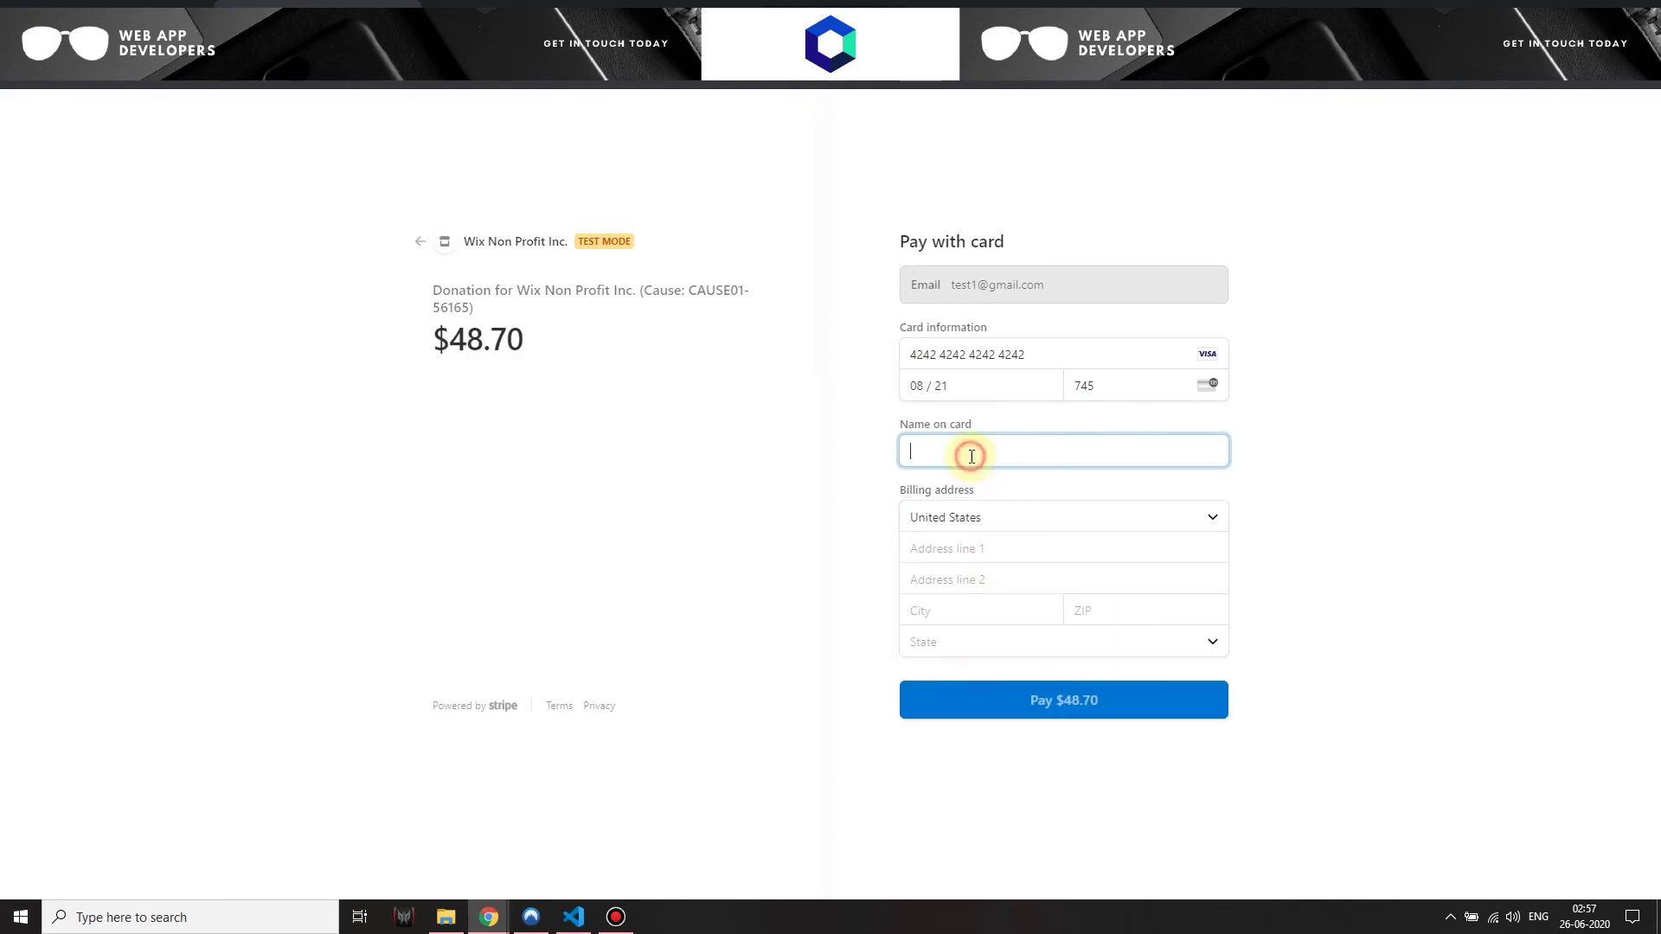
left_click(997, 556)
type("test")
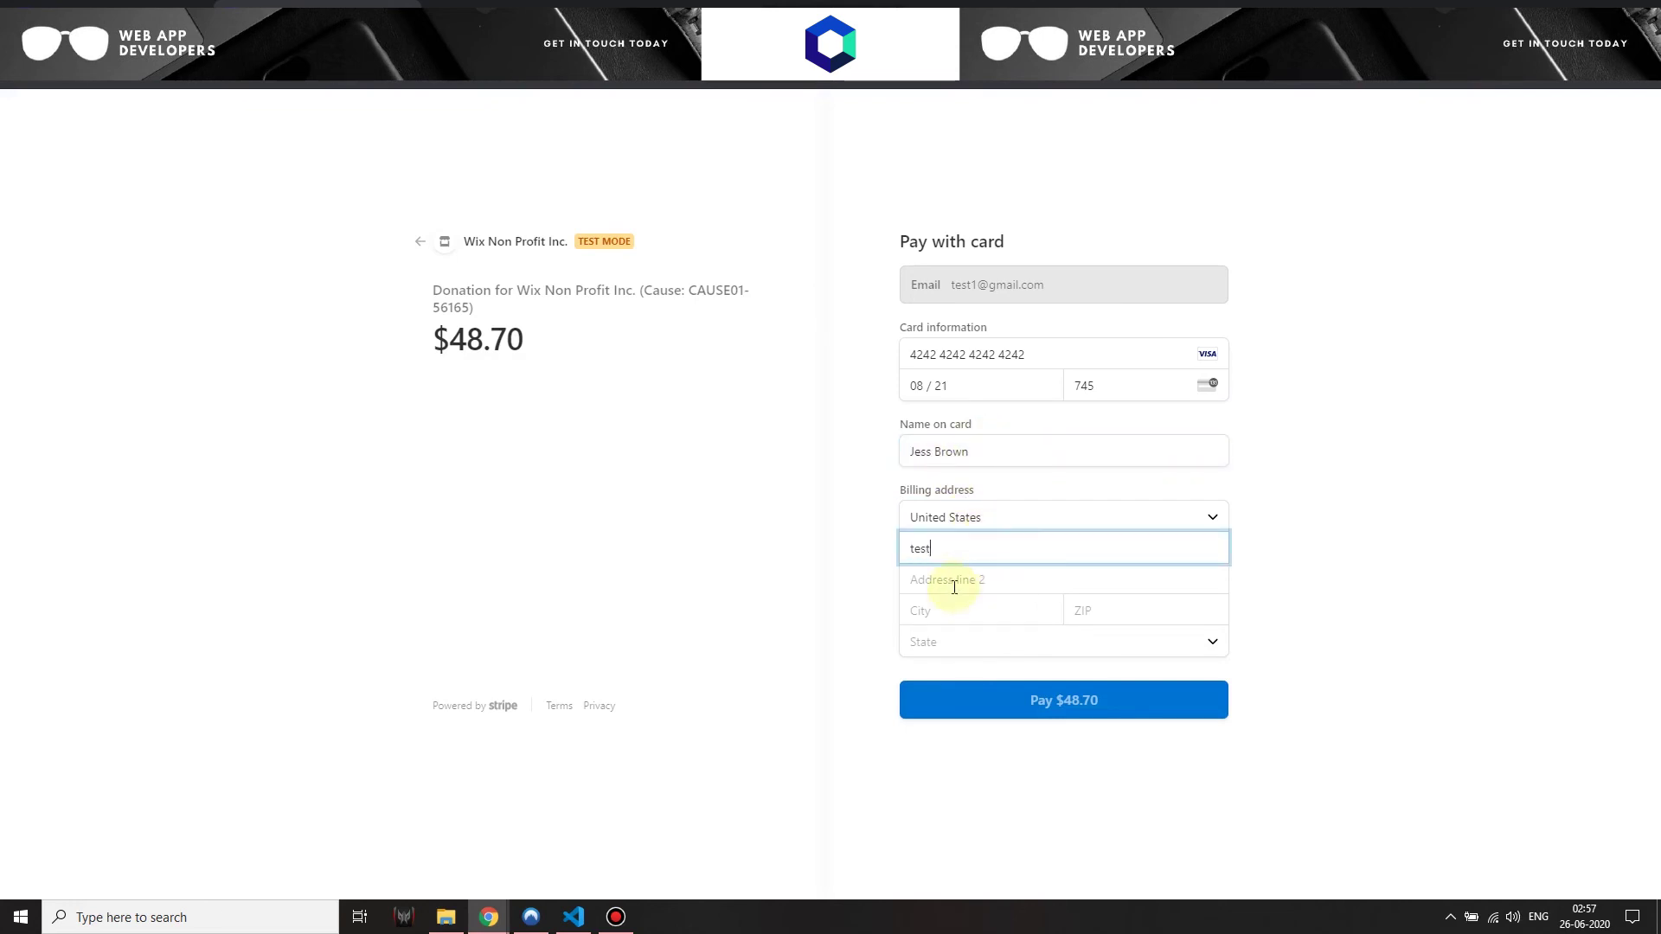
left_click(949, 605)
type("test")
left_click(1115, 618)
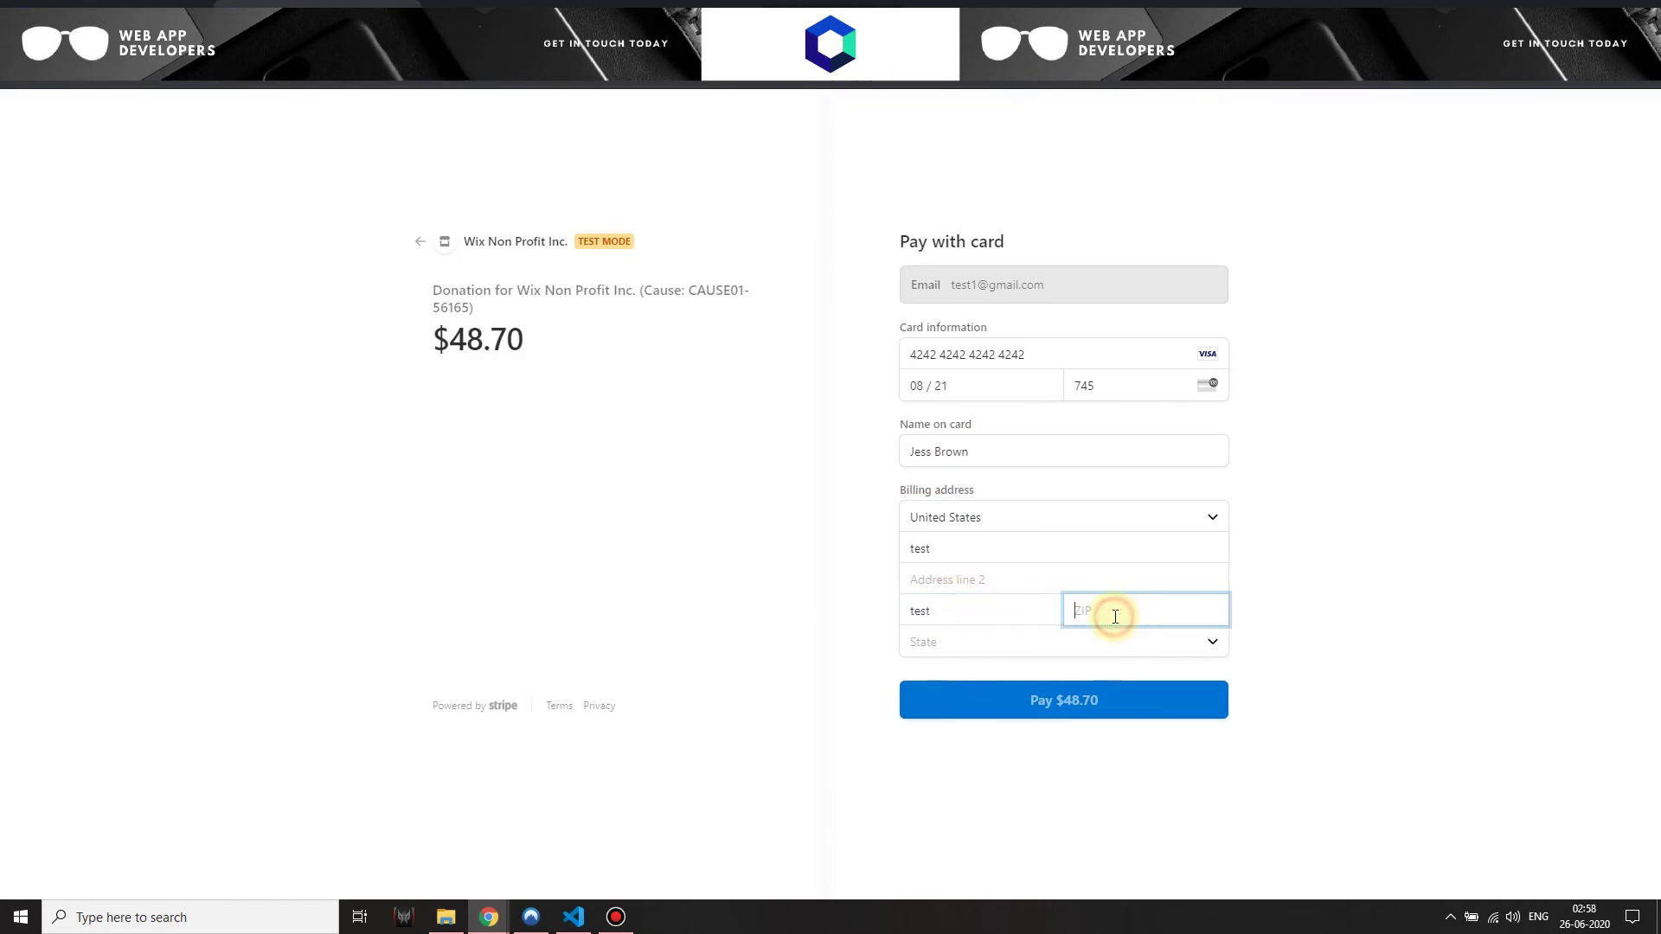
type("9001")
left_click(1053, 704)
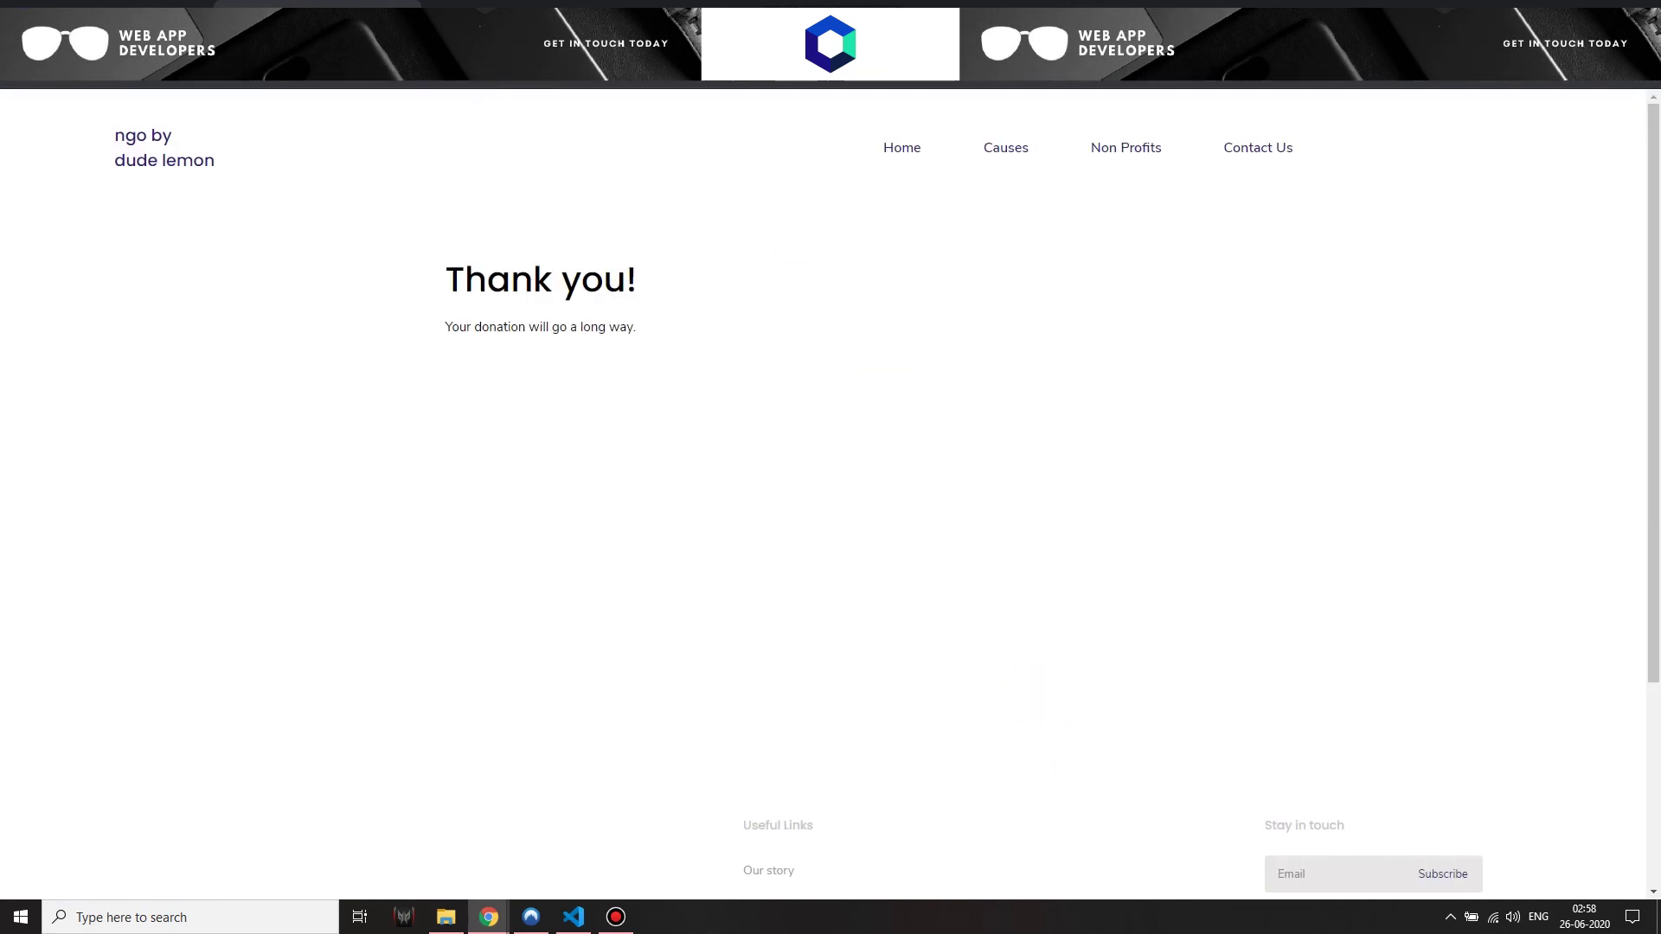
Reload to the cause page and check the 48.7 collected amount
key("Return")
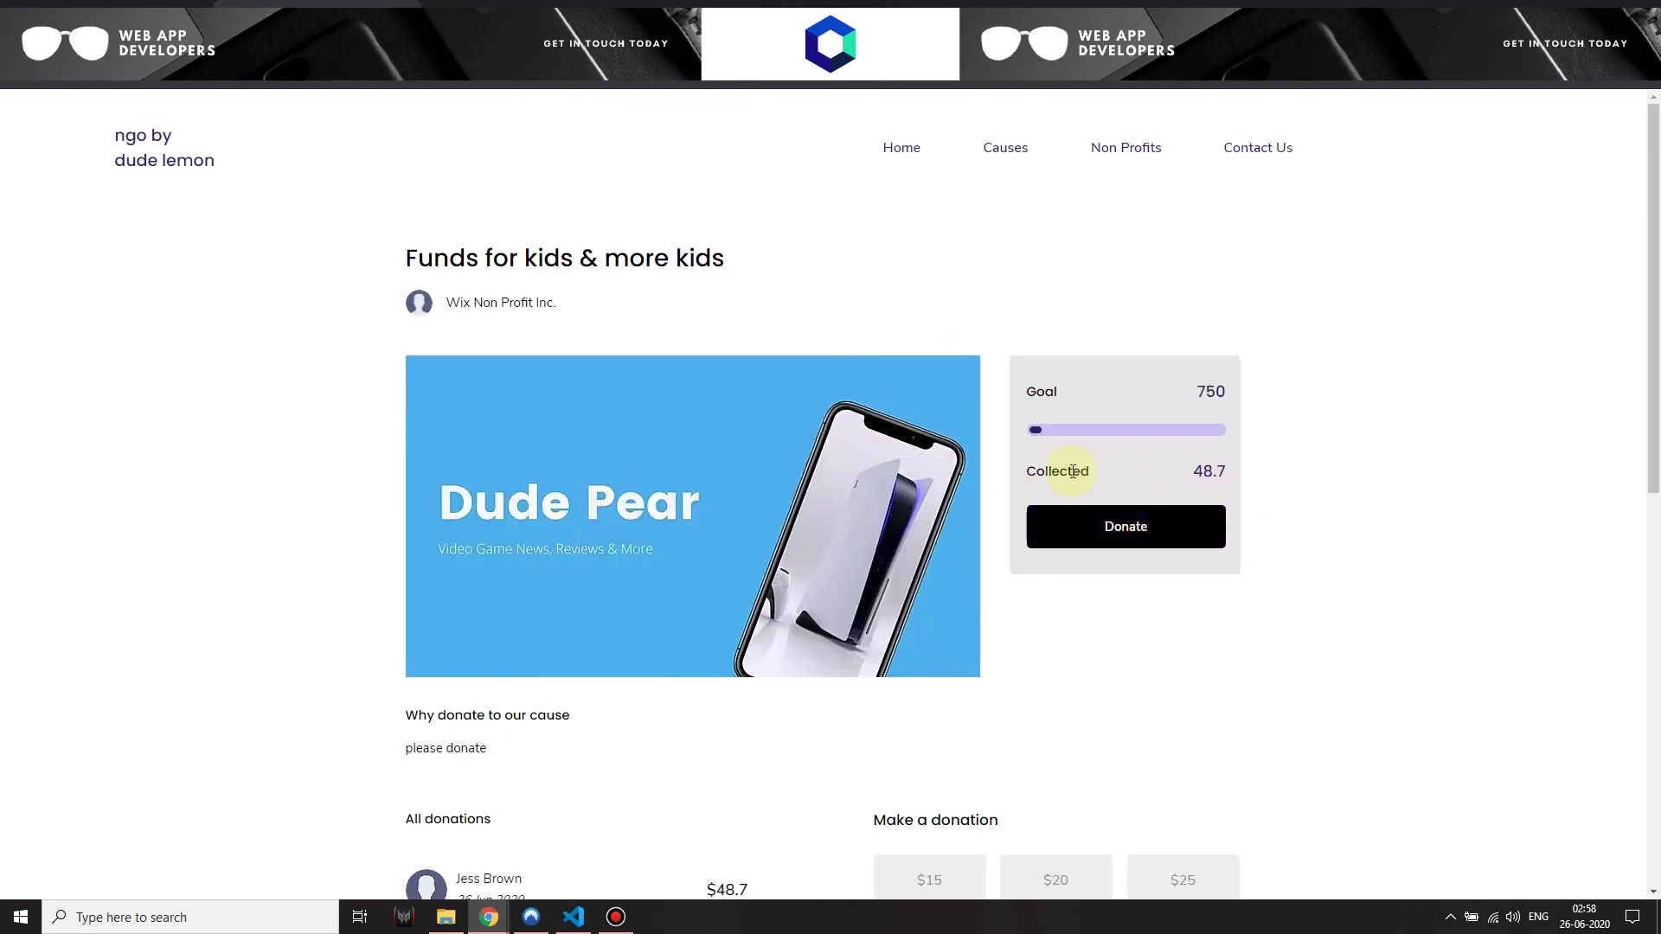
left_click(1186, 474)
double_click(1226, 474)
left_click(1266, 448)
Review the new $48.7 donation with the donor's name and date under All donations
scroll(1193, 406, "down", 5)
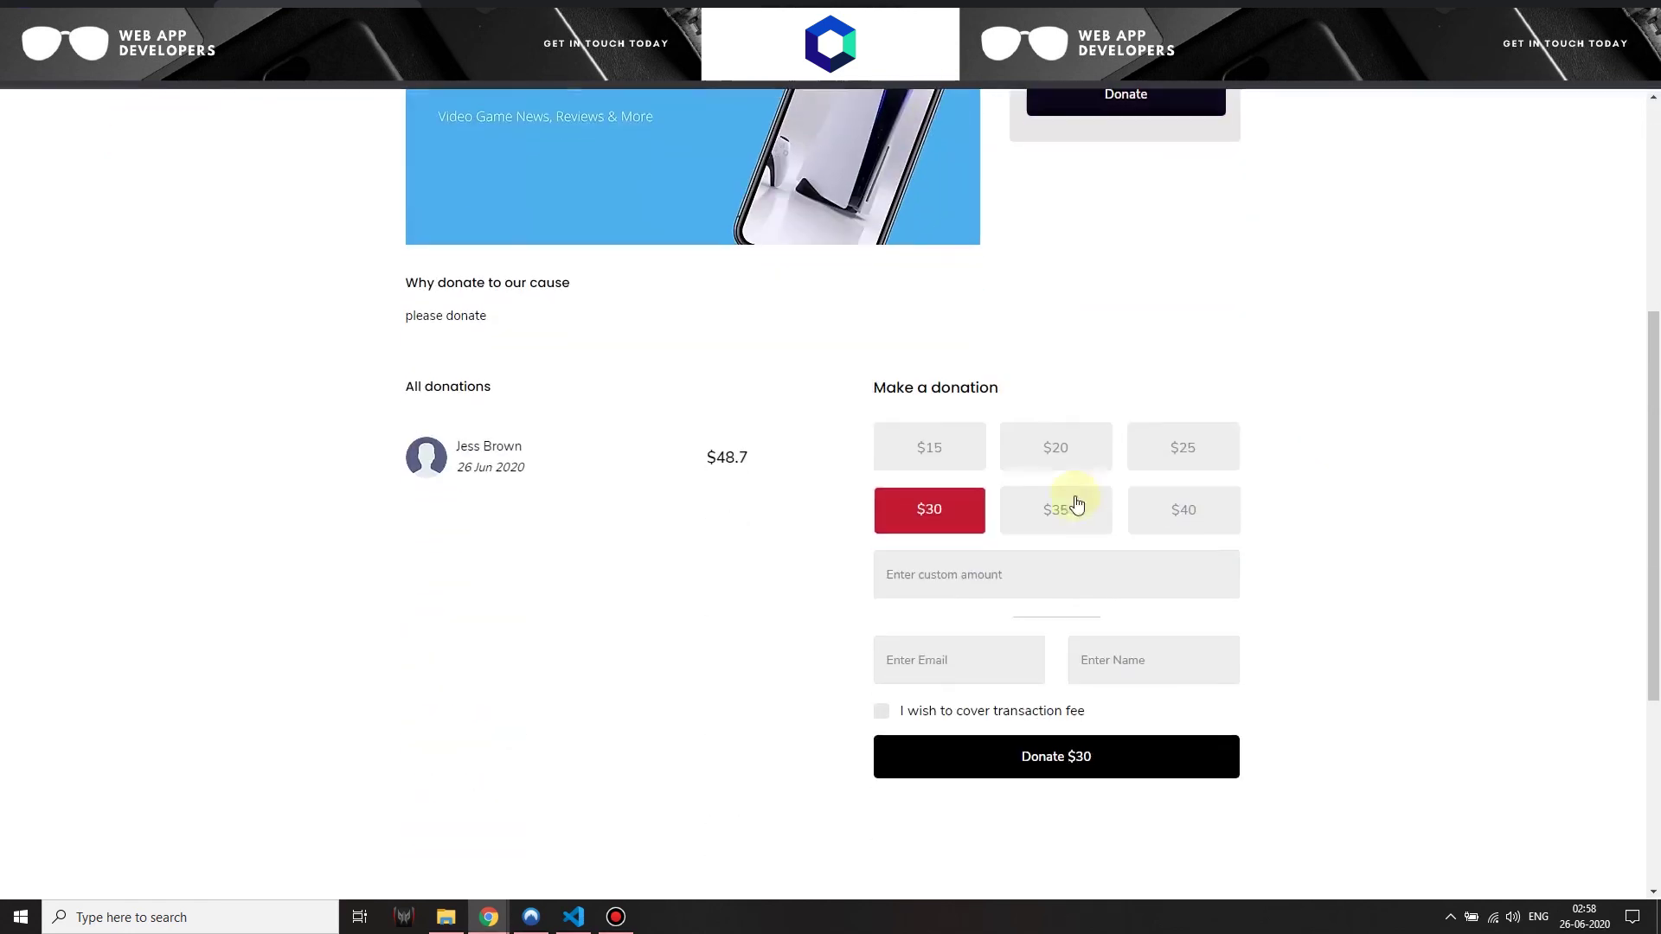
left_click_drag(461, 448, 518, 472)
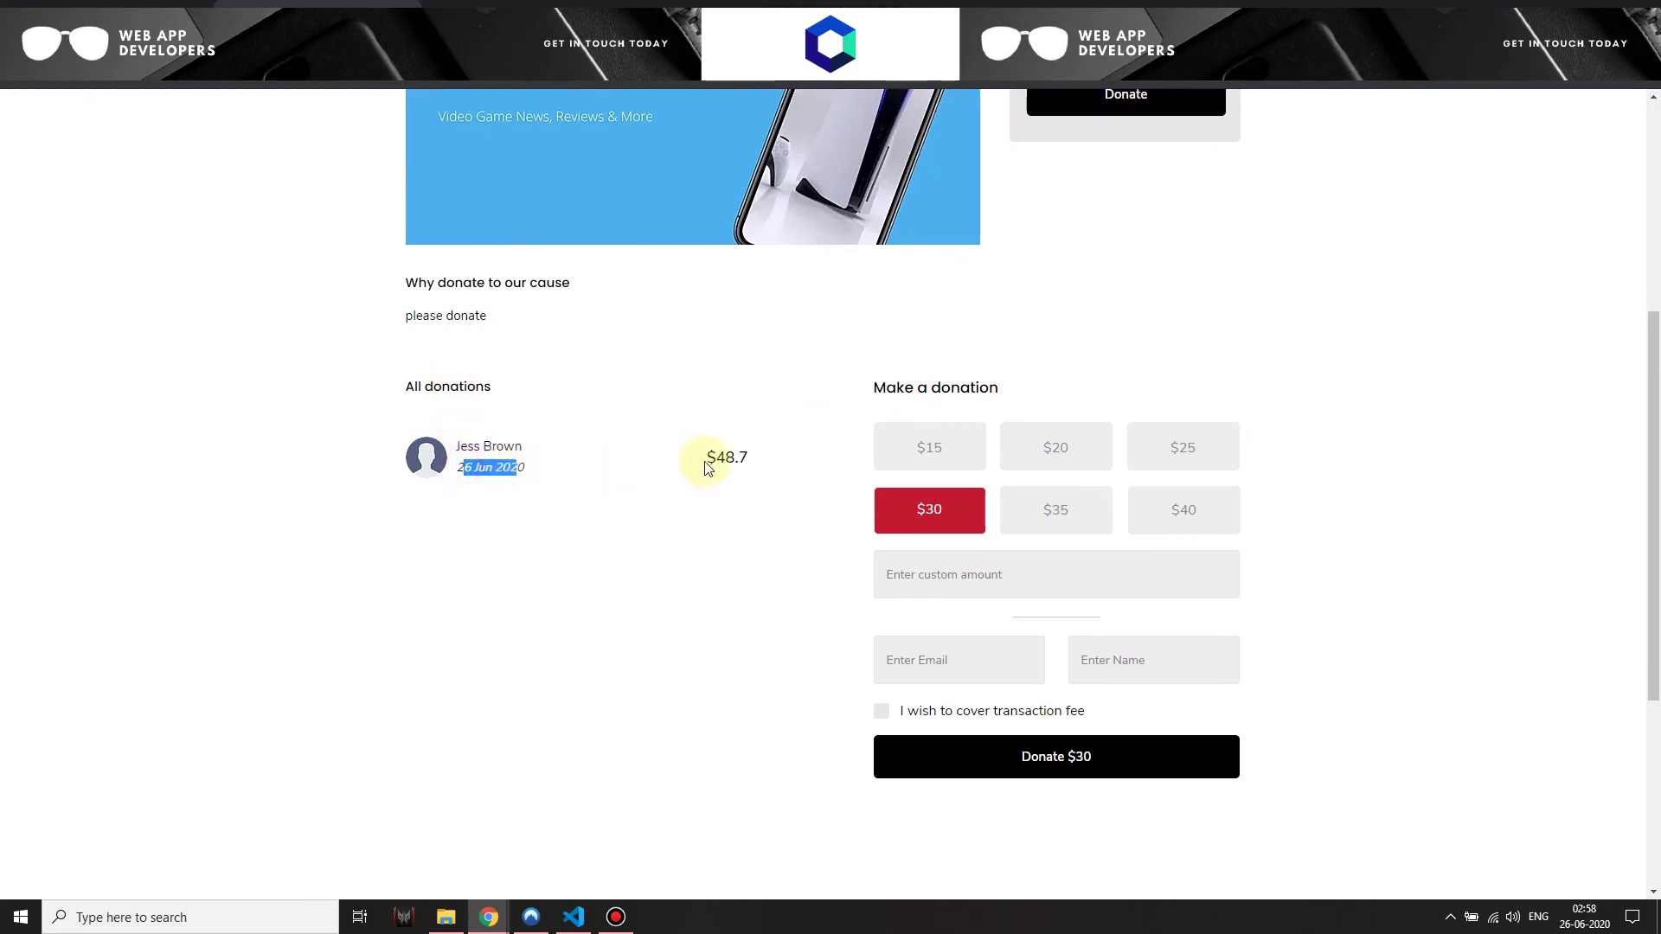
left_click_drag(704, 464, 771, 464)
left_click(760, 530)
scroll(760, 683, "up", 5)
scroll(519, 314, "down", 8)
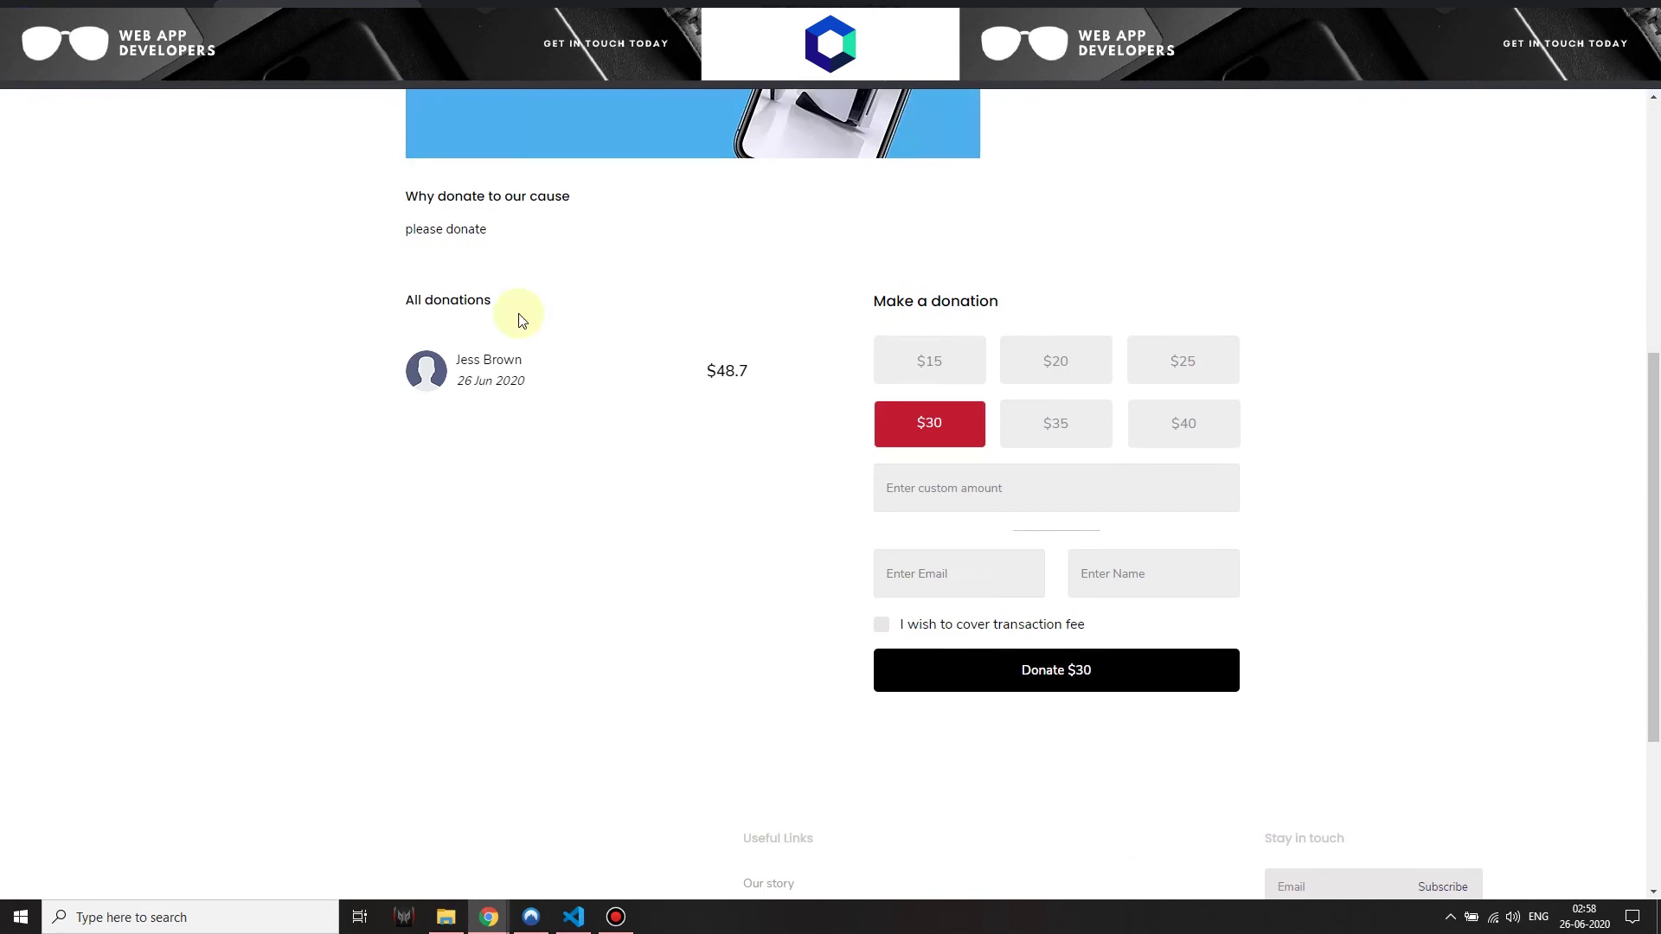
scroll(766, 640, "up", 8)
scroll(771, 645, "down", 3)
scroll(836, 595, "up", 3)
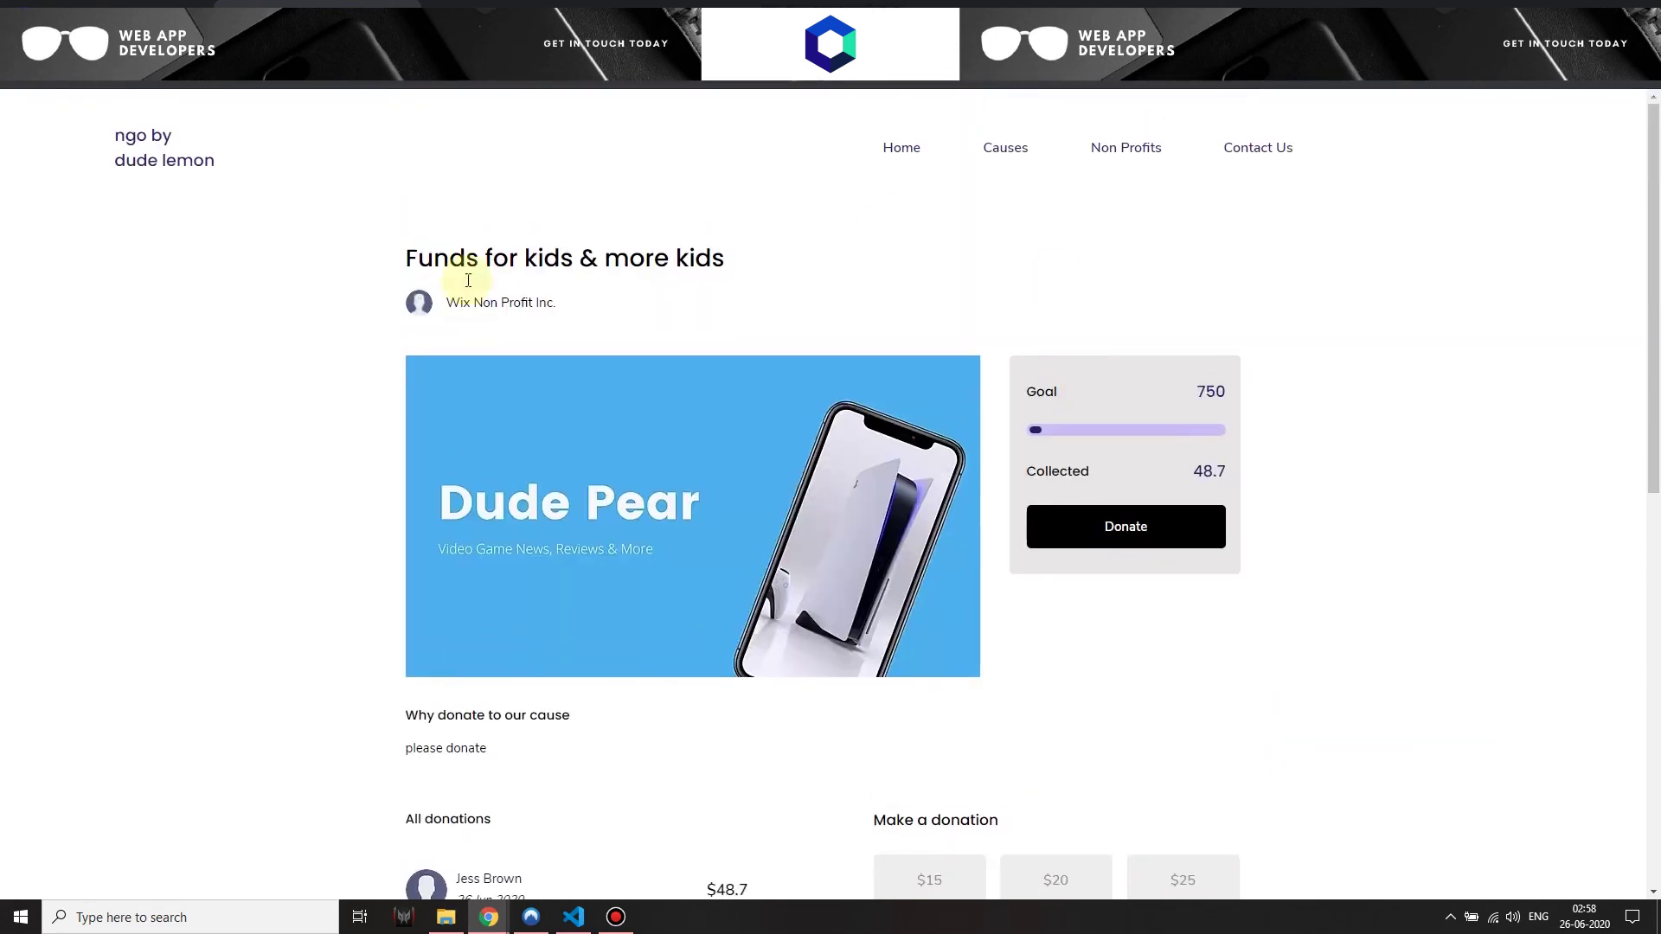
mouse_move(505, 922)
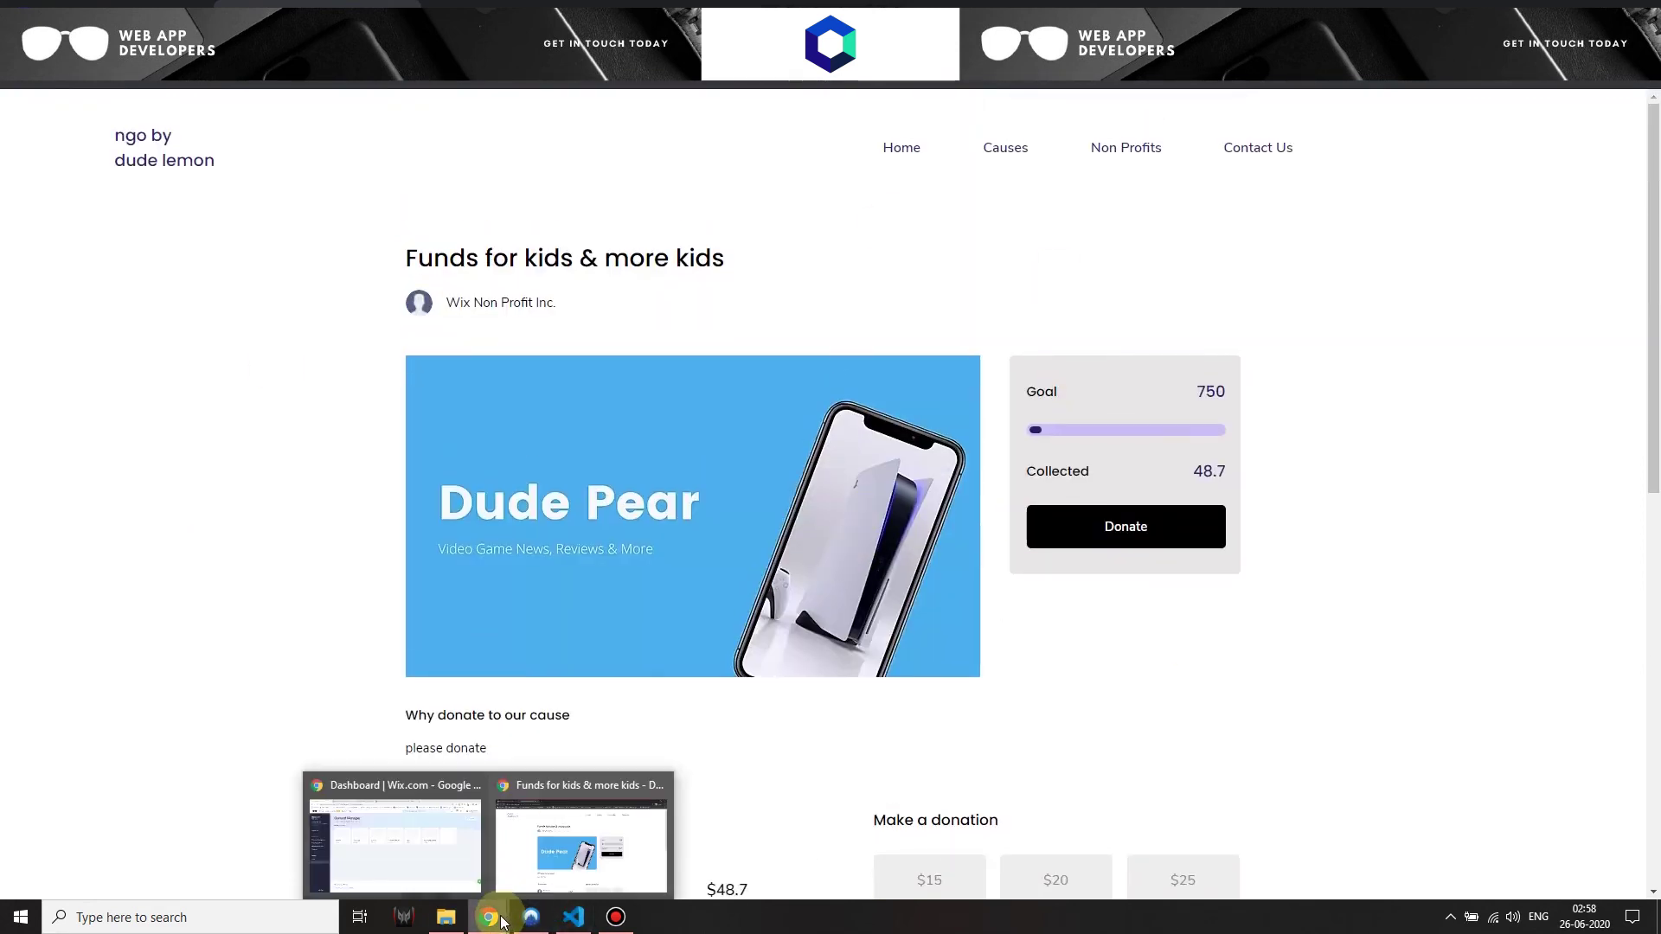
Open the Wix Non Profit Inc. connected account and check its $46.99 balance, future payouts and $48.70 volume
left_click(447, 885)
left_click(320, 2)
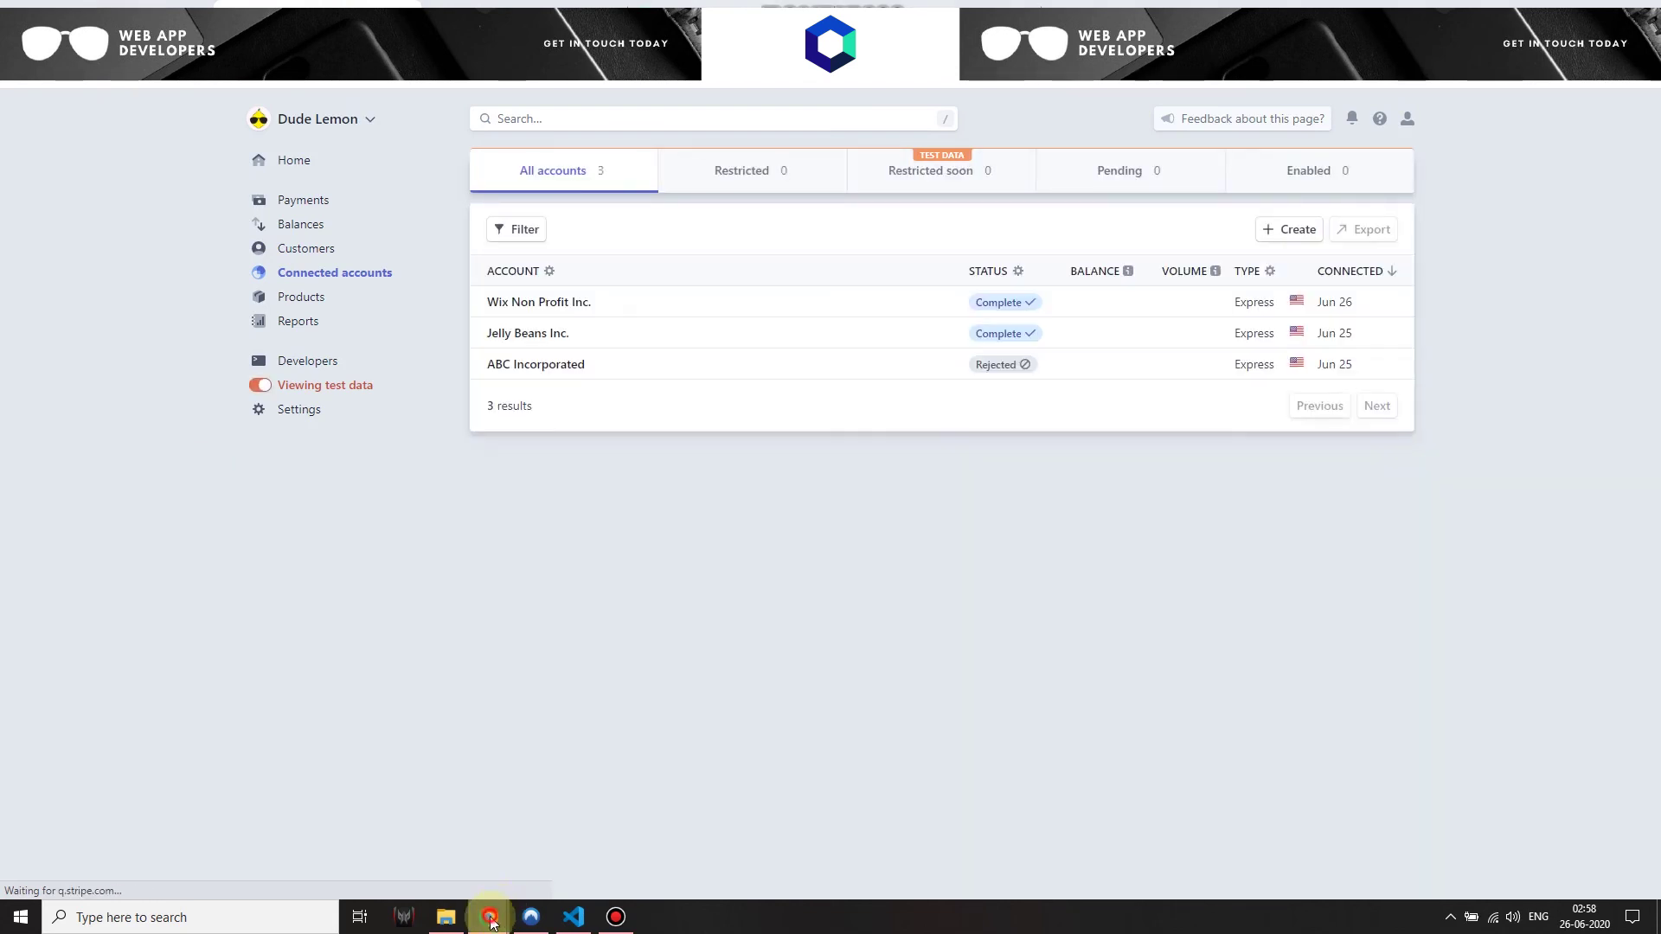
left_click(545, 849)
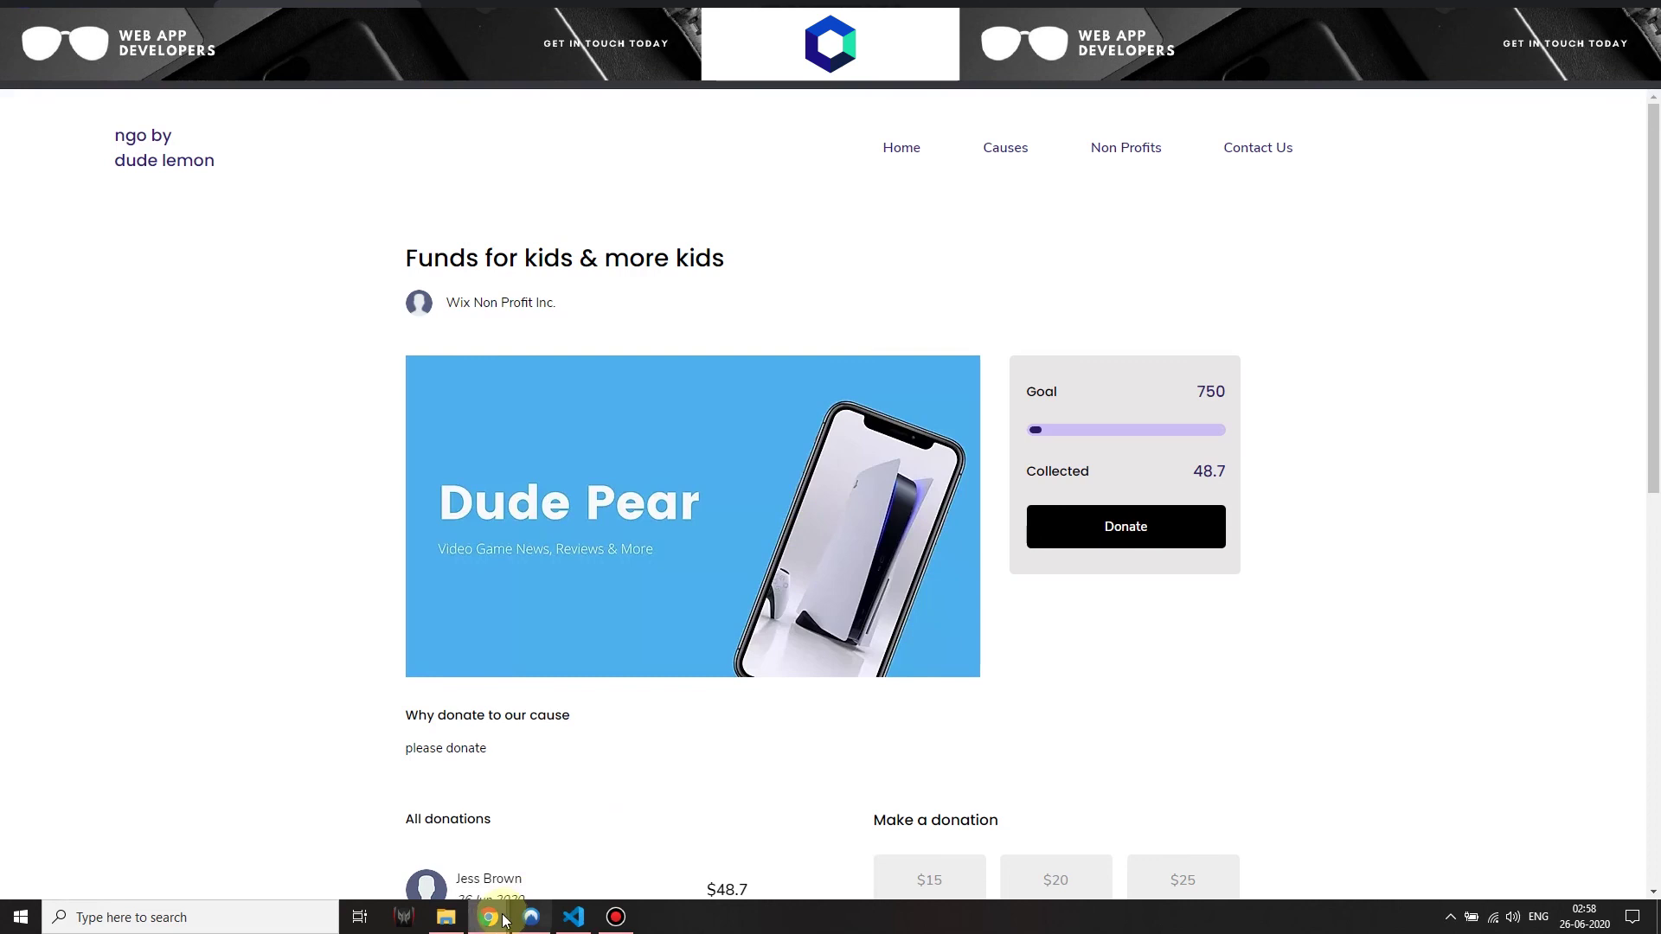
left_click(389, 832)
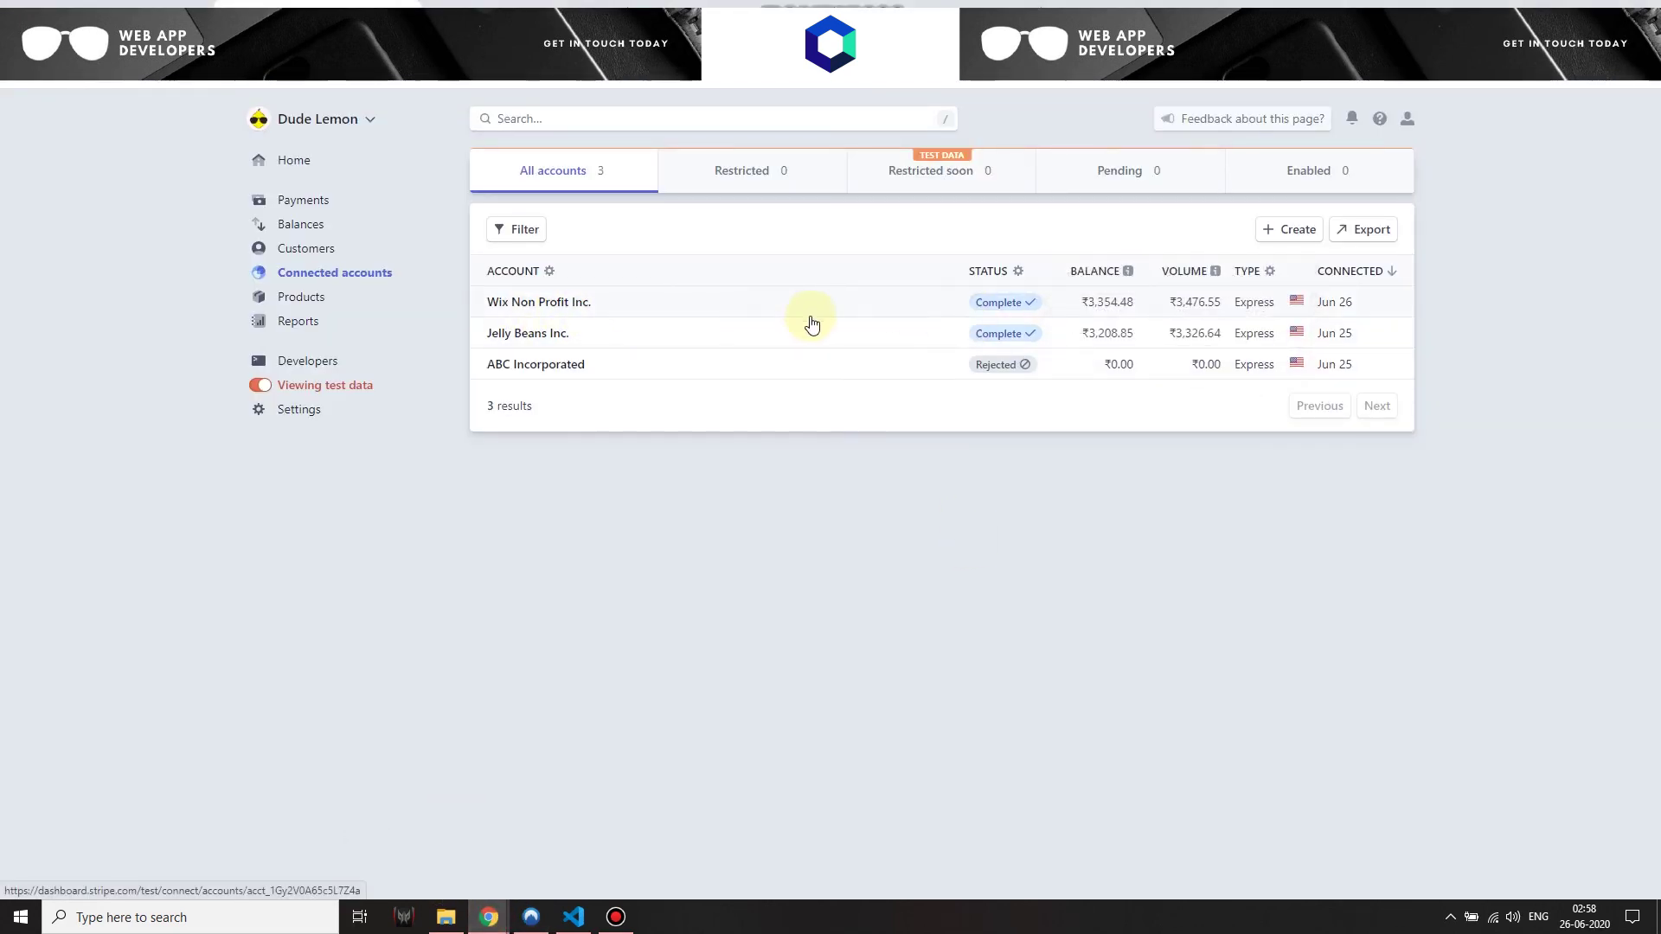
left_click(730, 304)
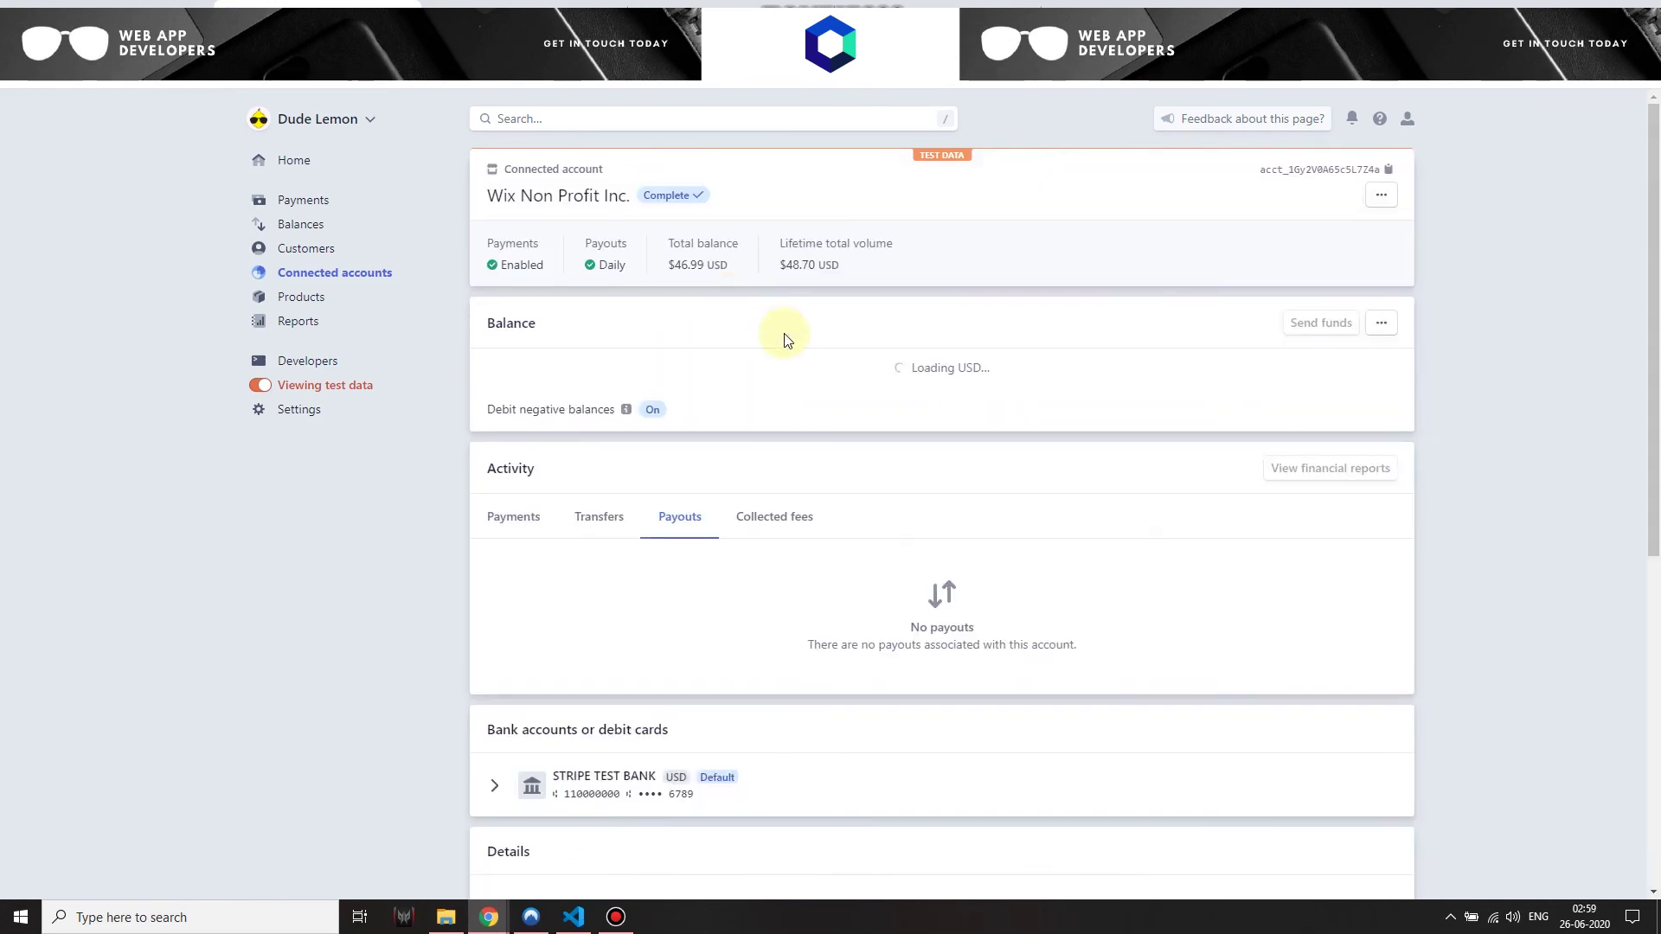
mouse_move(600, 443)
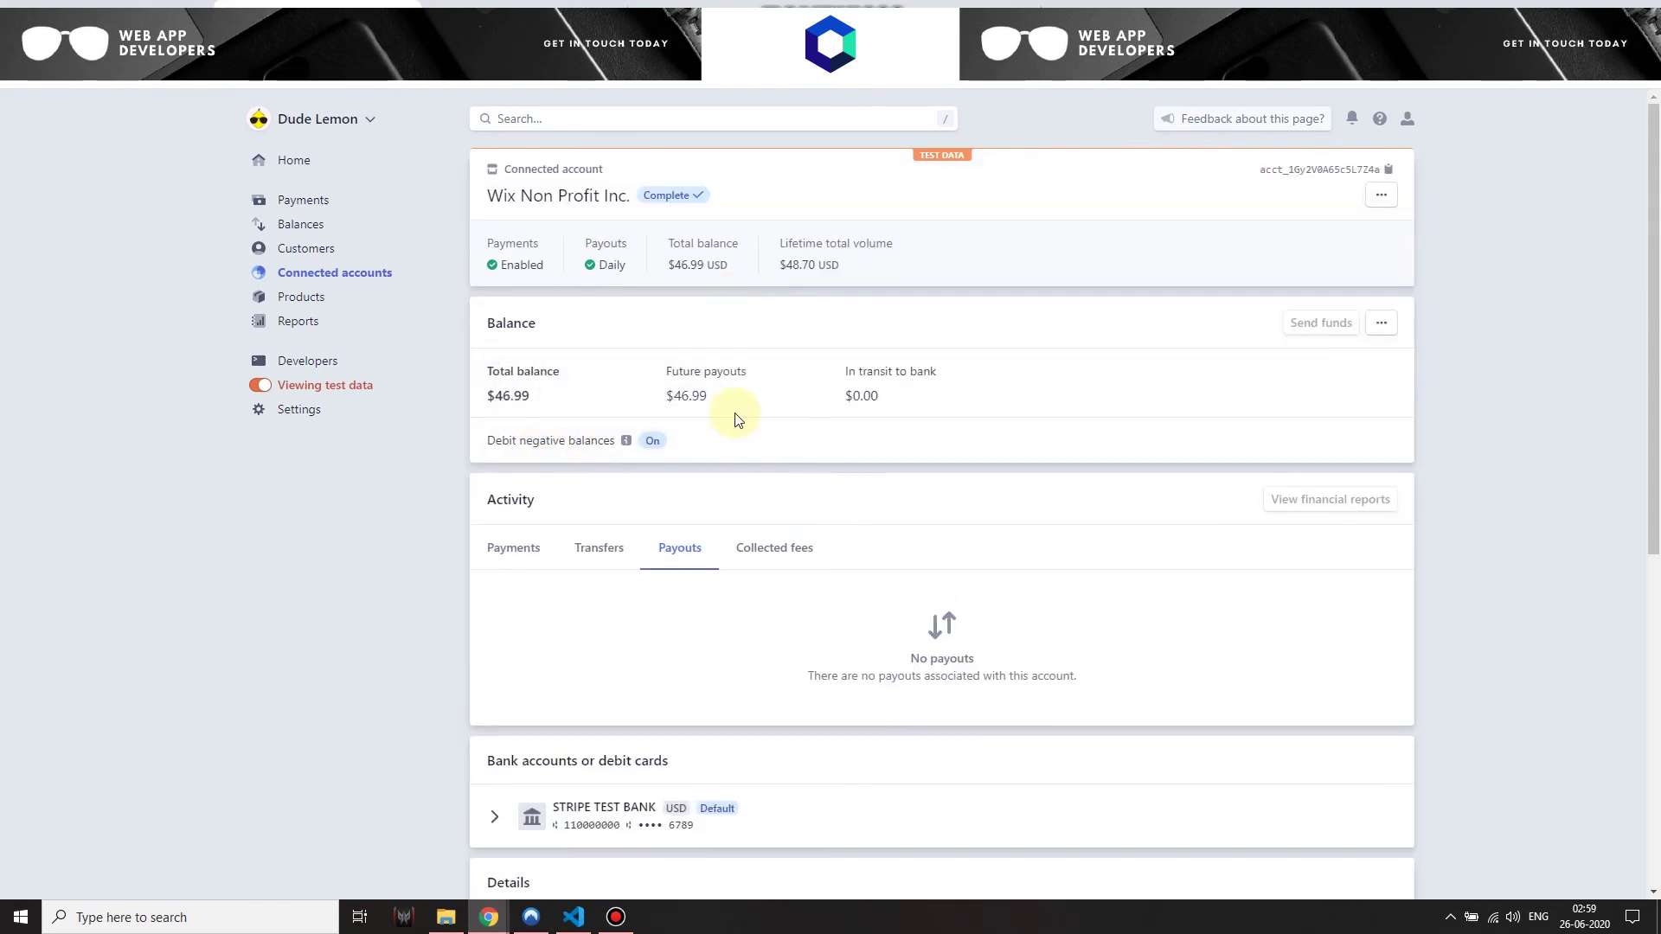
left_click_drag(504, 397, 529, 398)
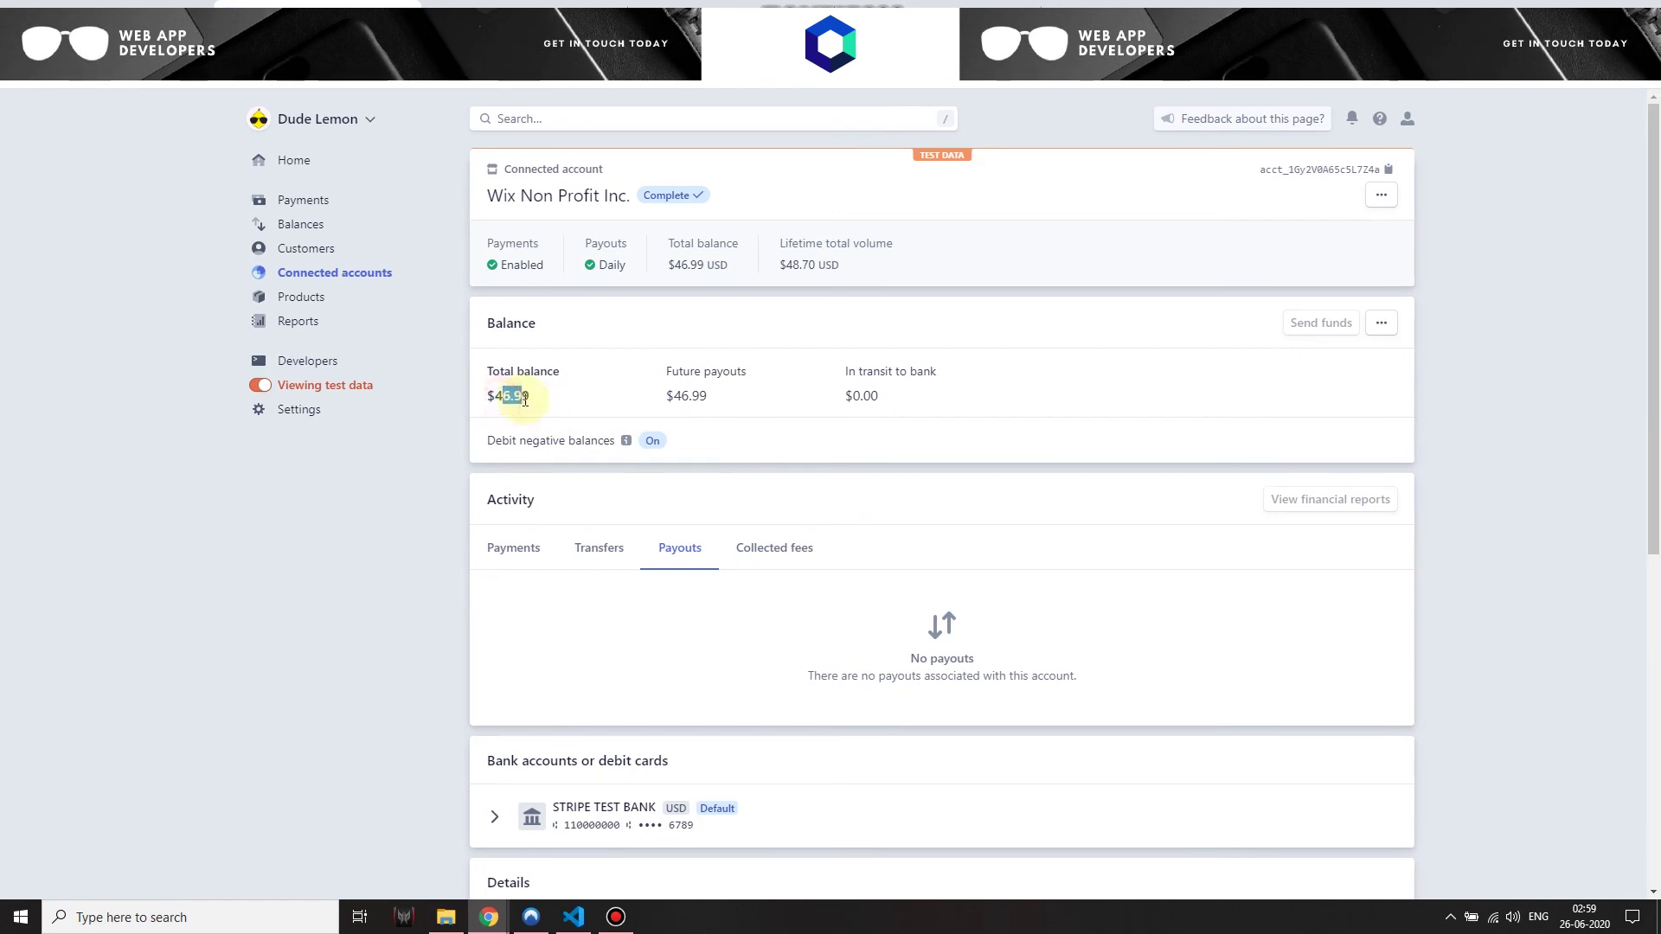
left_click_drag(676, 395, 704, 395)
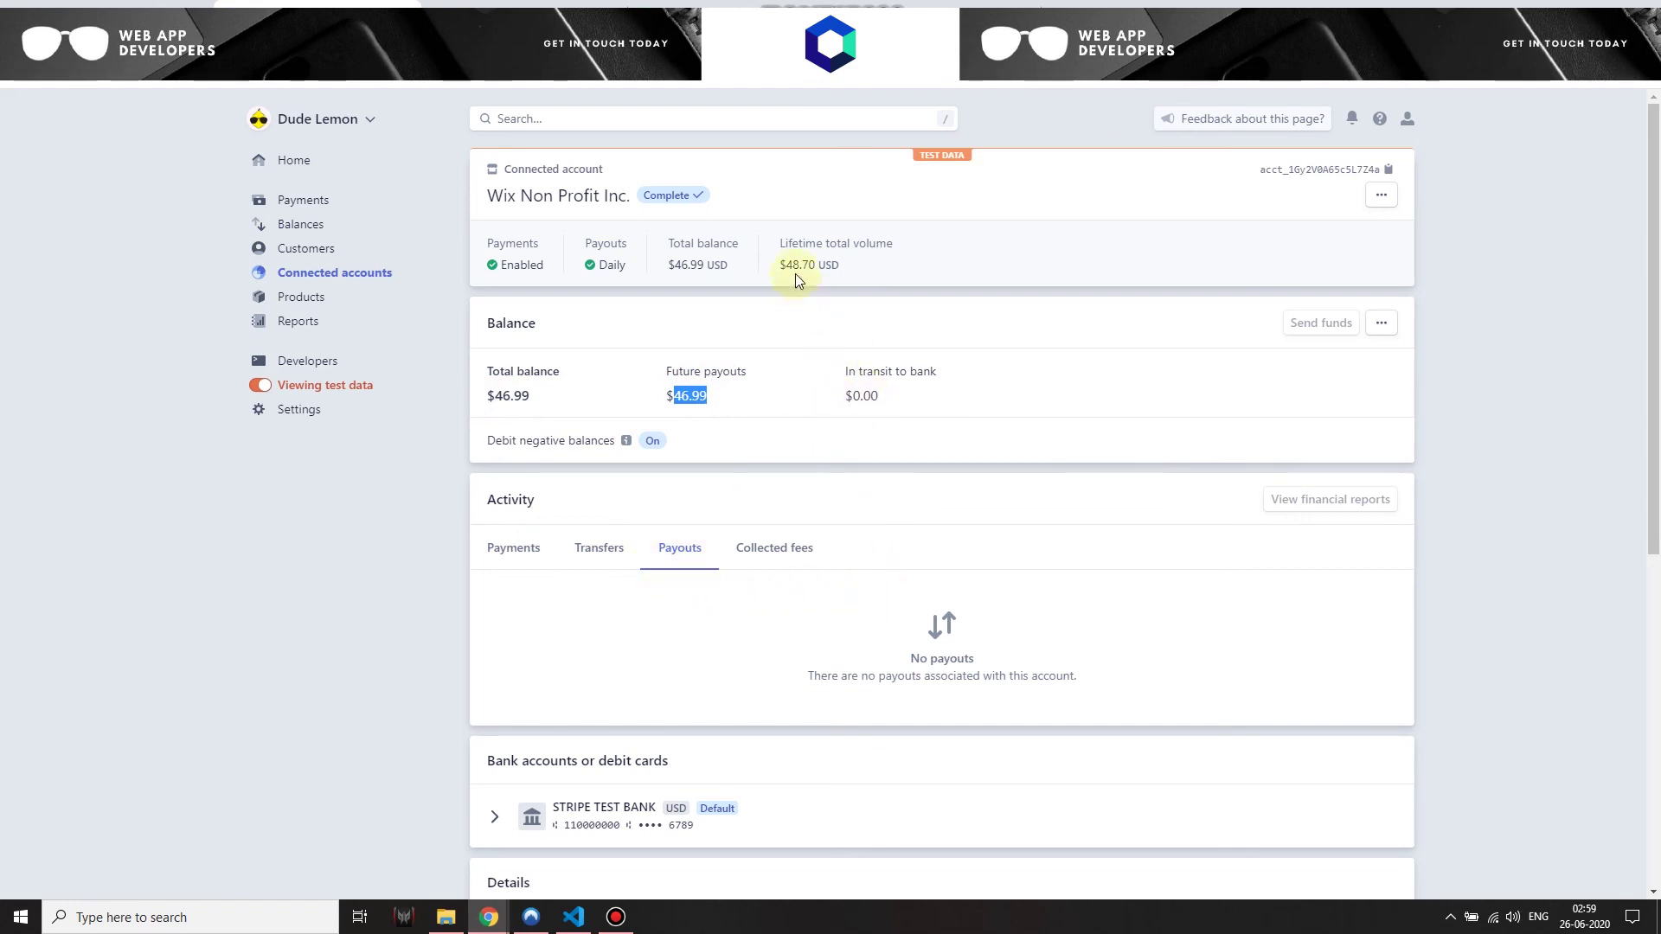
left_click_drag(782, 263, 809, 264)
Compare the cause page's 750 goal and 48.7 collected against the Stripe account page
left_click(490, 916)
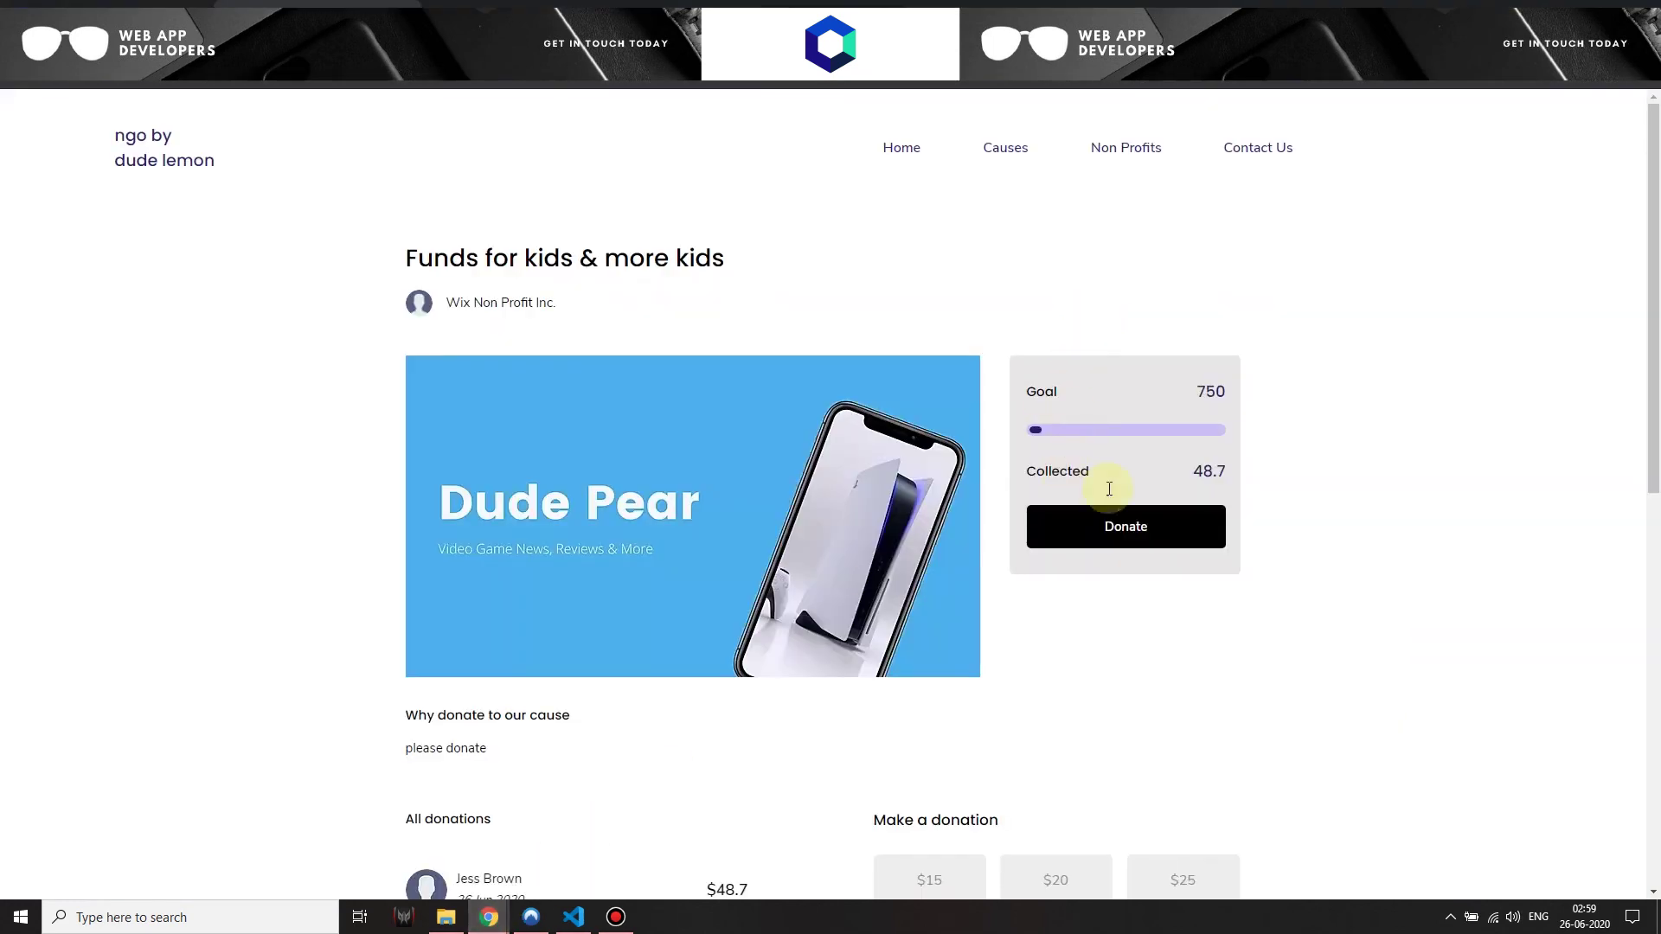
triple_click(1197, 472)
left_click(490, 916)
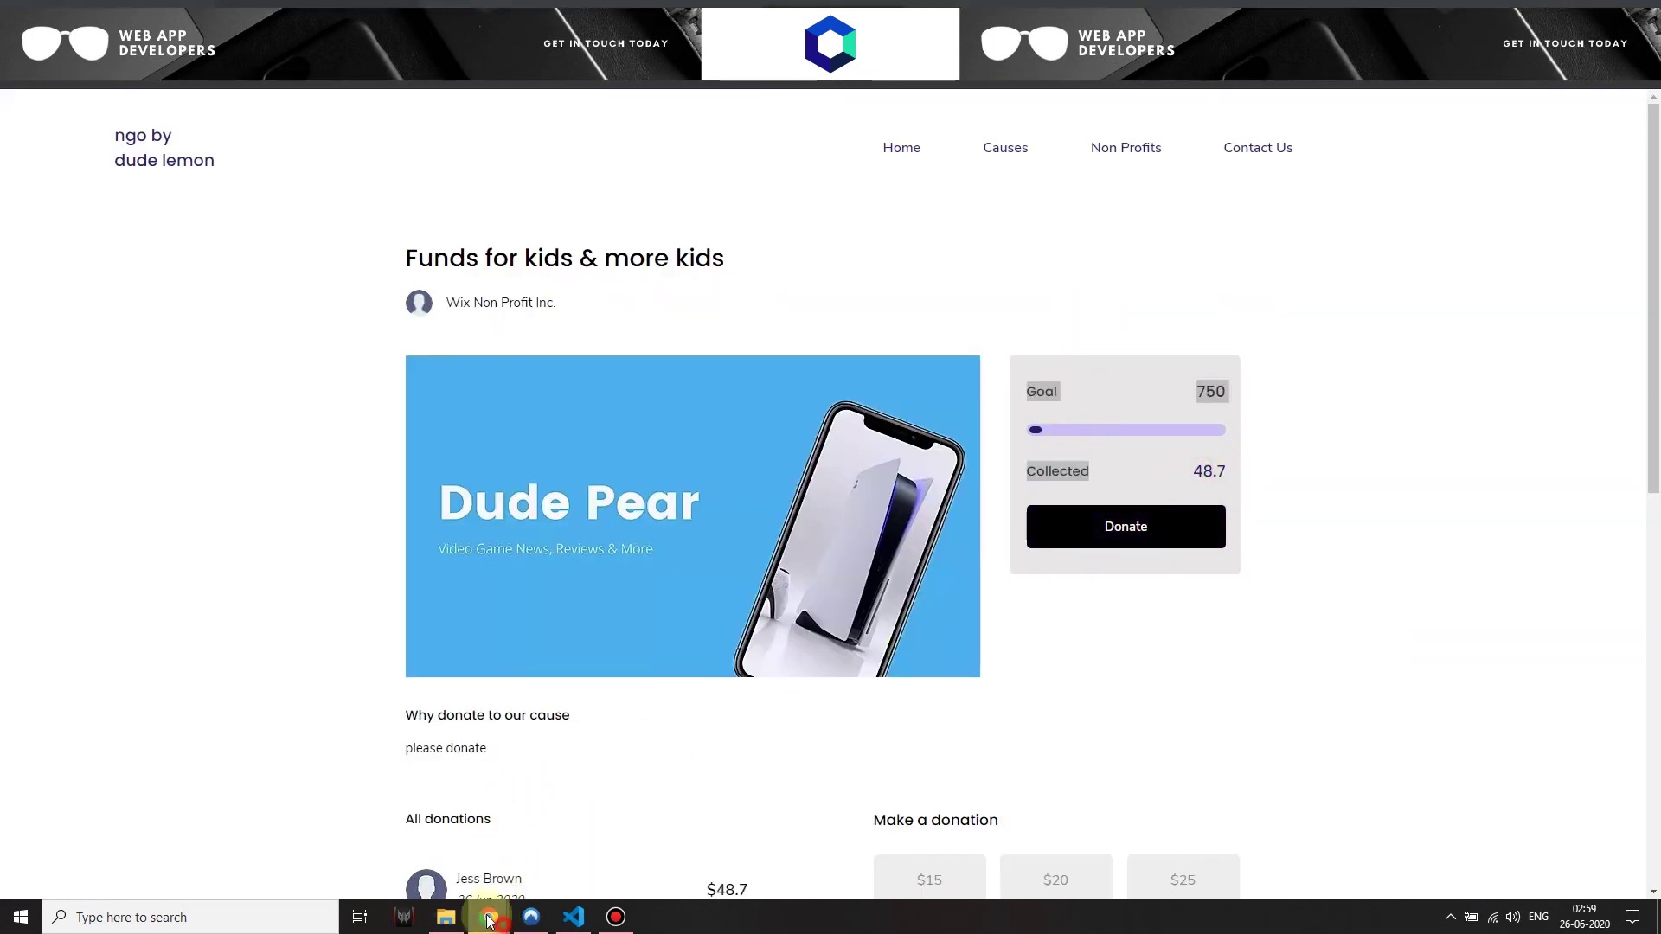
left_click(407, 864)
left_click(767, 265)
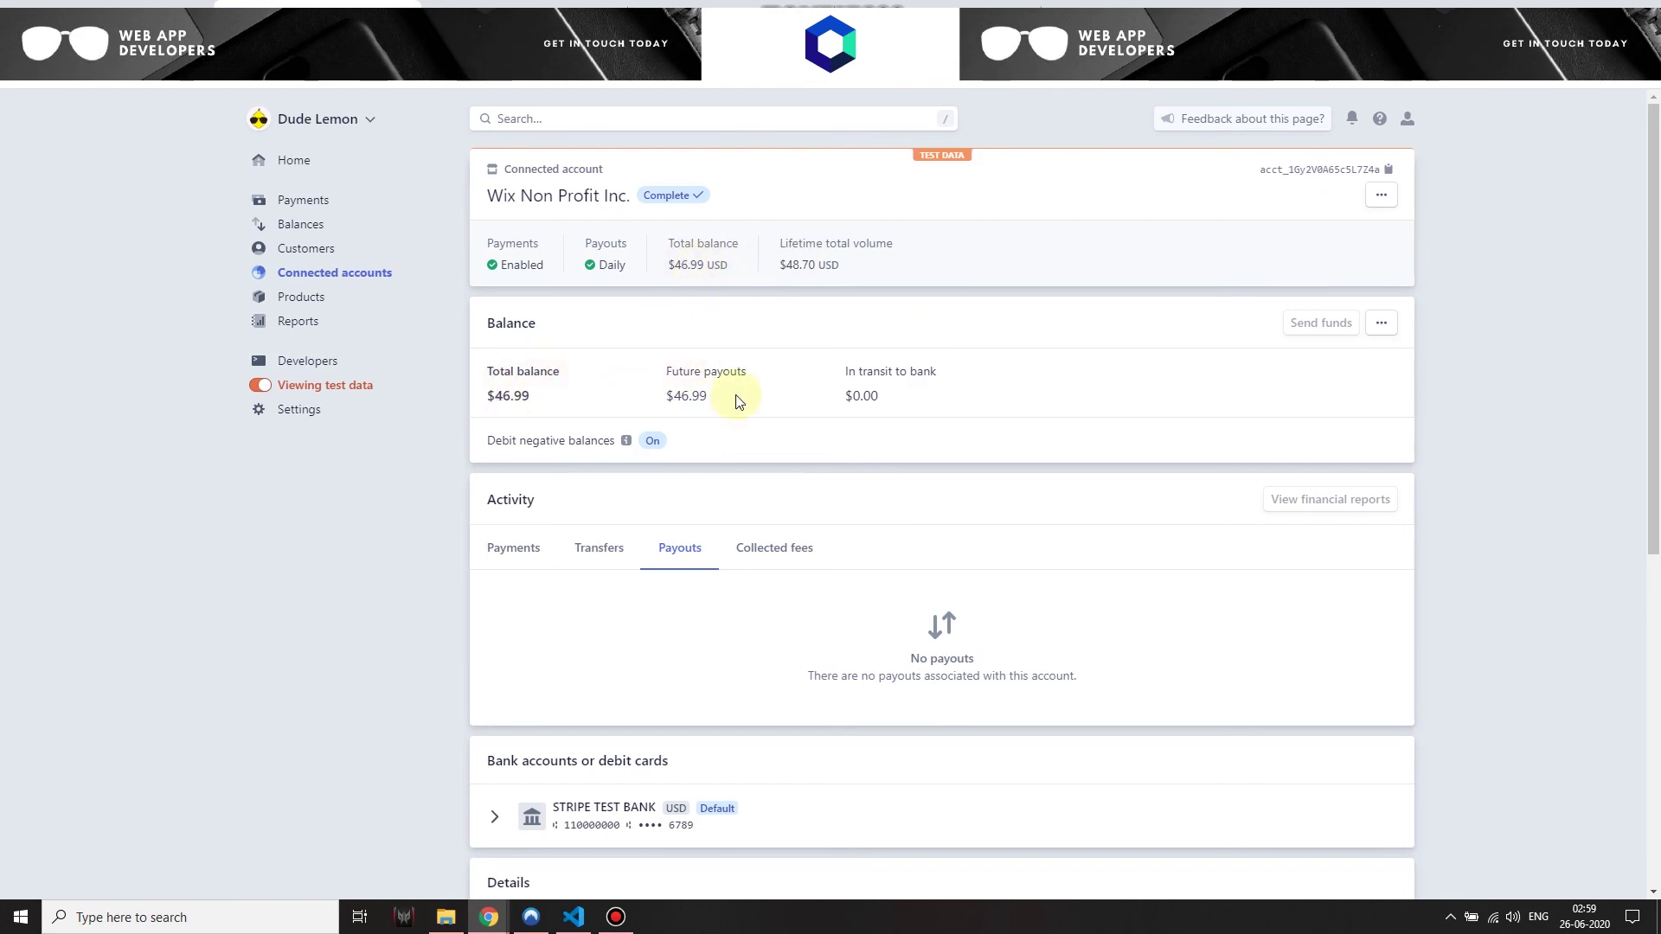
scroll(882, 556, "down", 4)
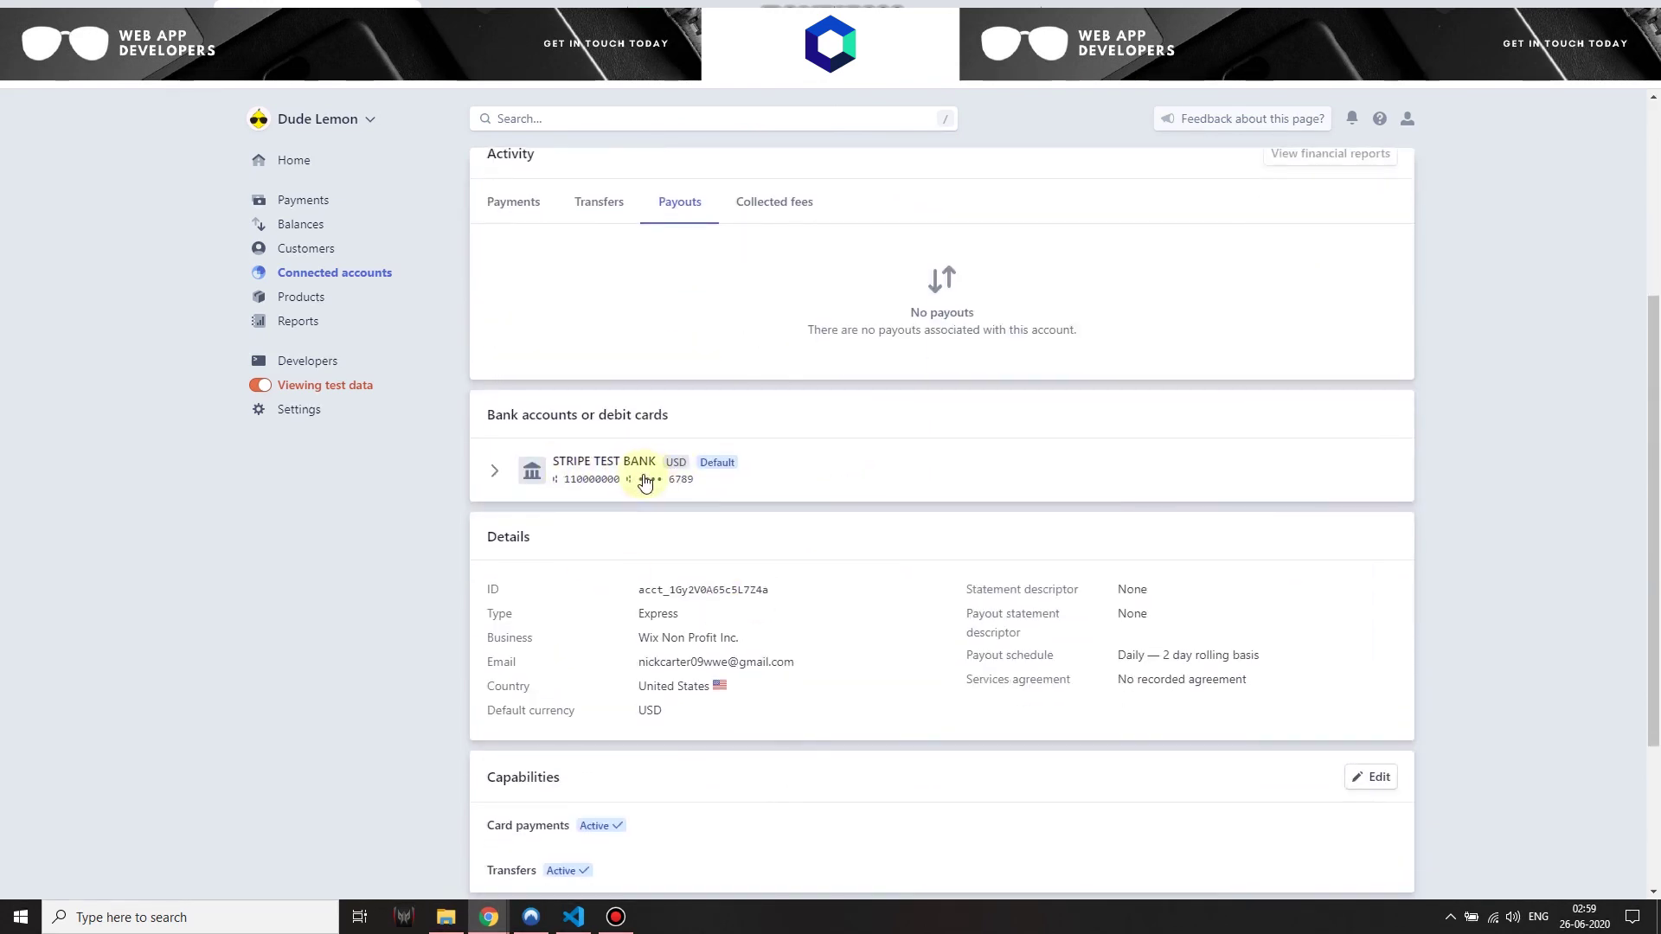
scroll(734, 537, "down", 3)
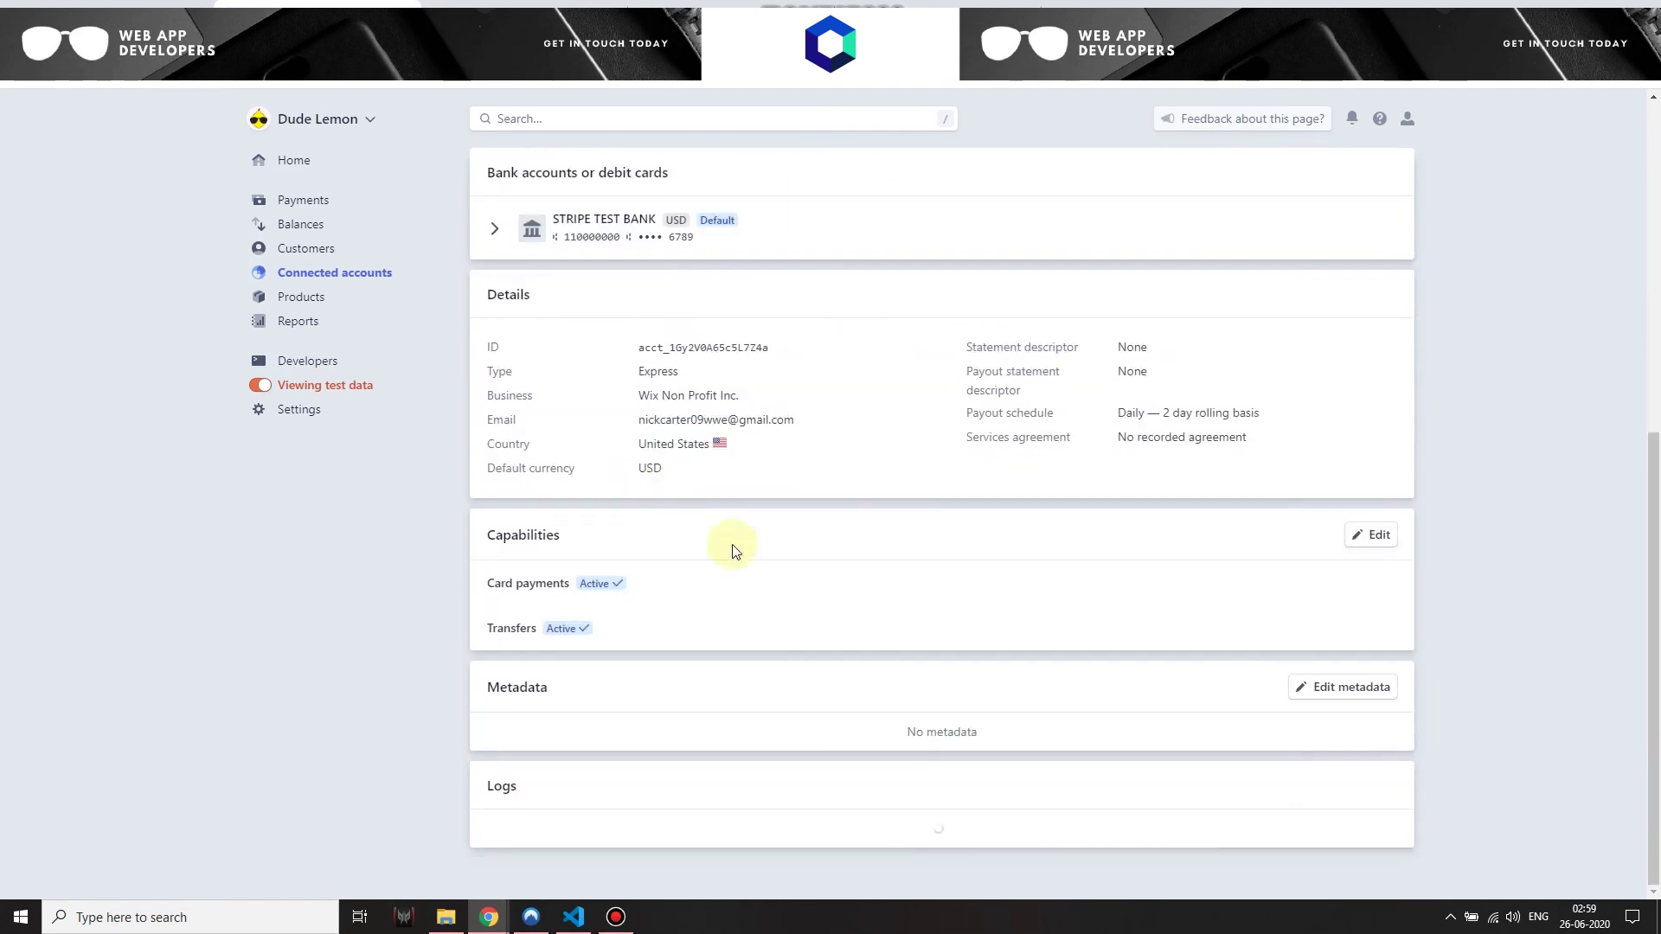
scroll(816, 574, "up", 7)
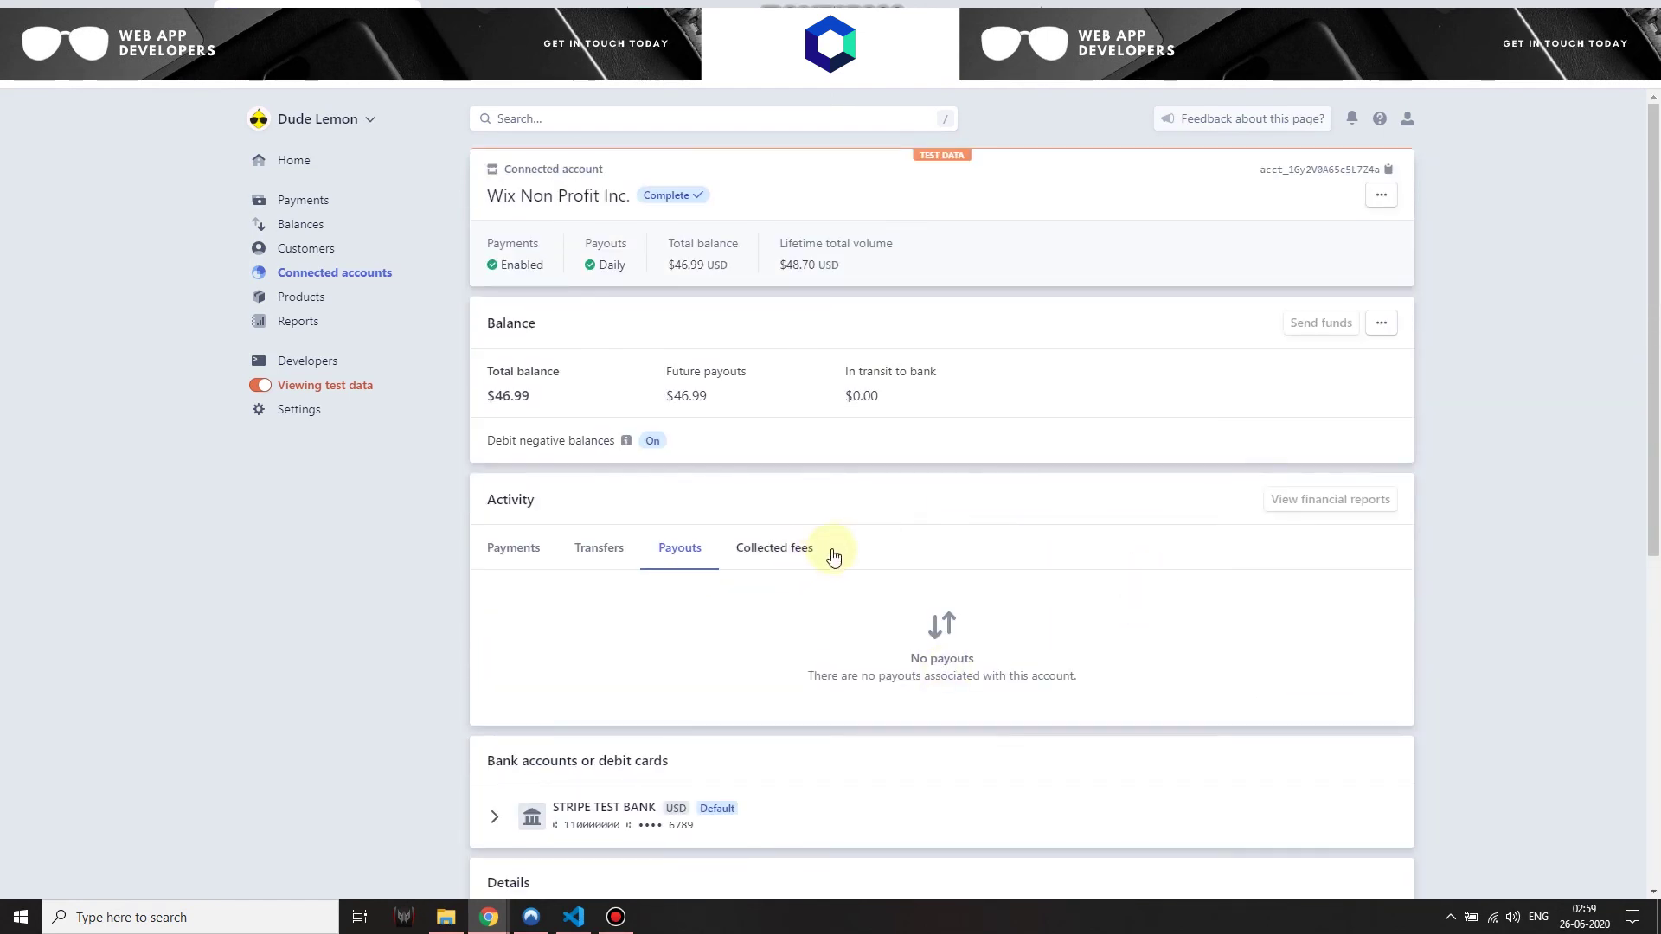
Switch back to the cause page window and scroll through the donations section showing 48.7 collected
mouse_move(489, 915)
left_click(555, 855)
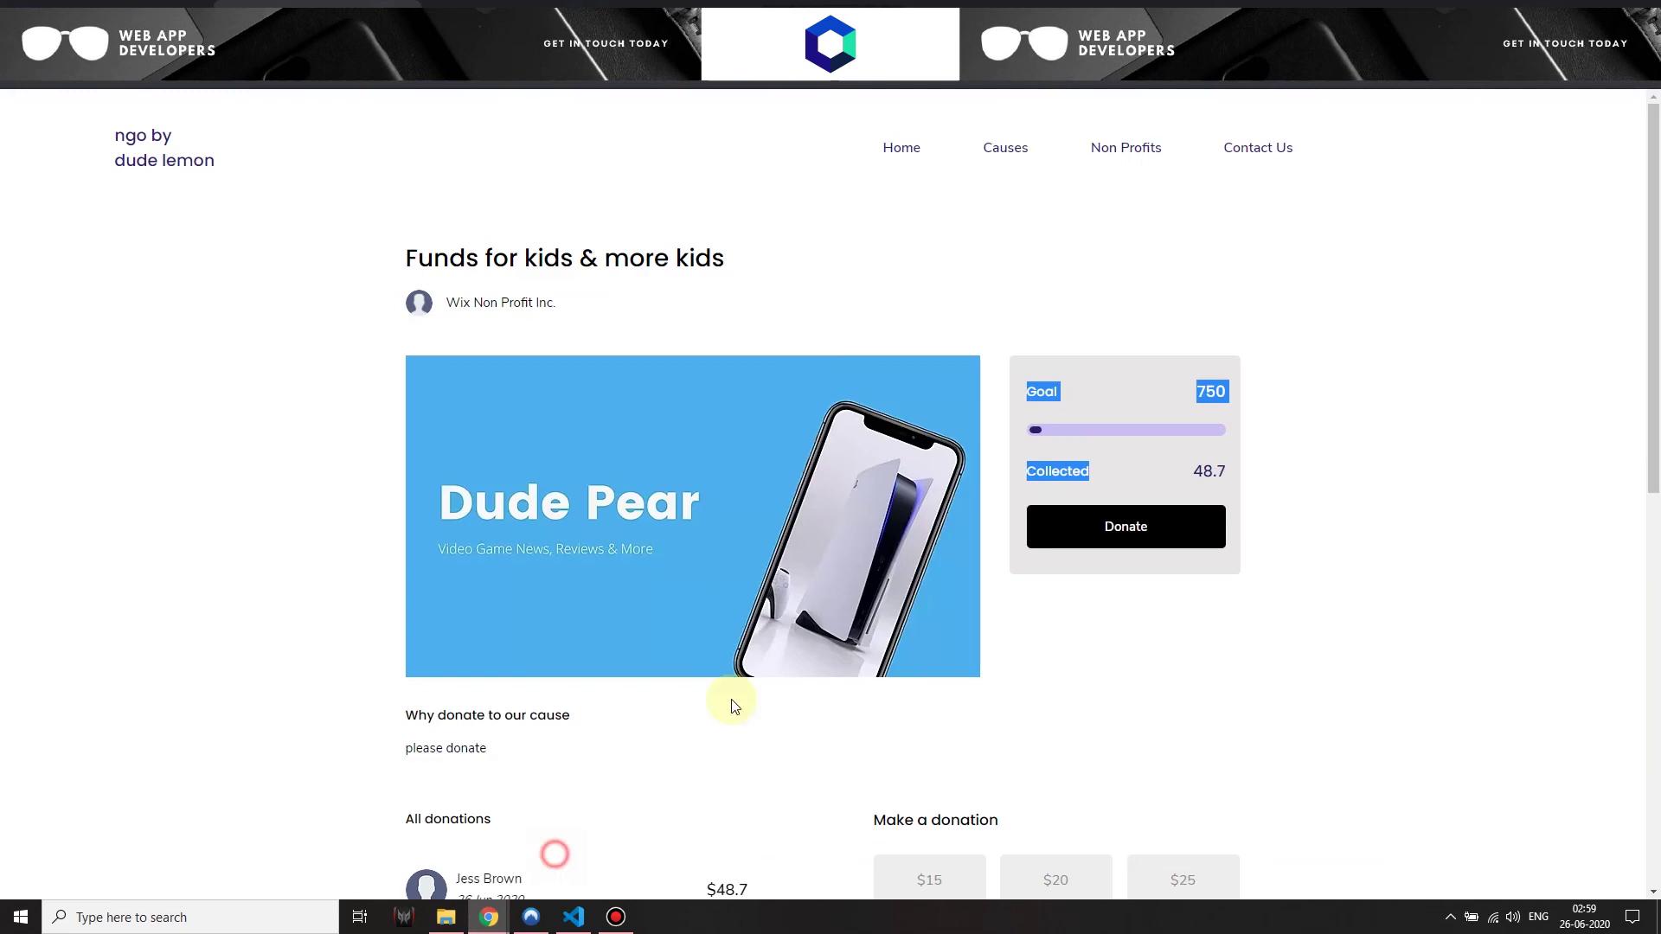
left_click(1345, 369)
scroll(605, 433, "down", 5)
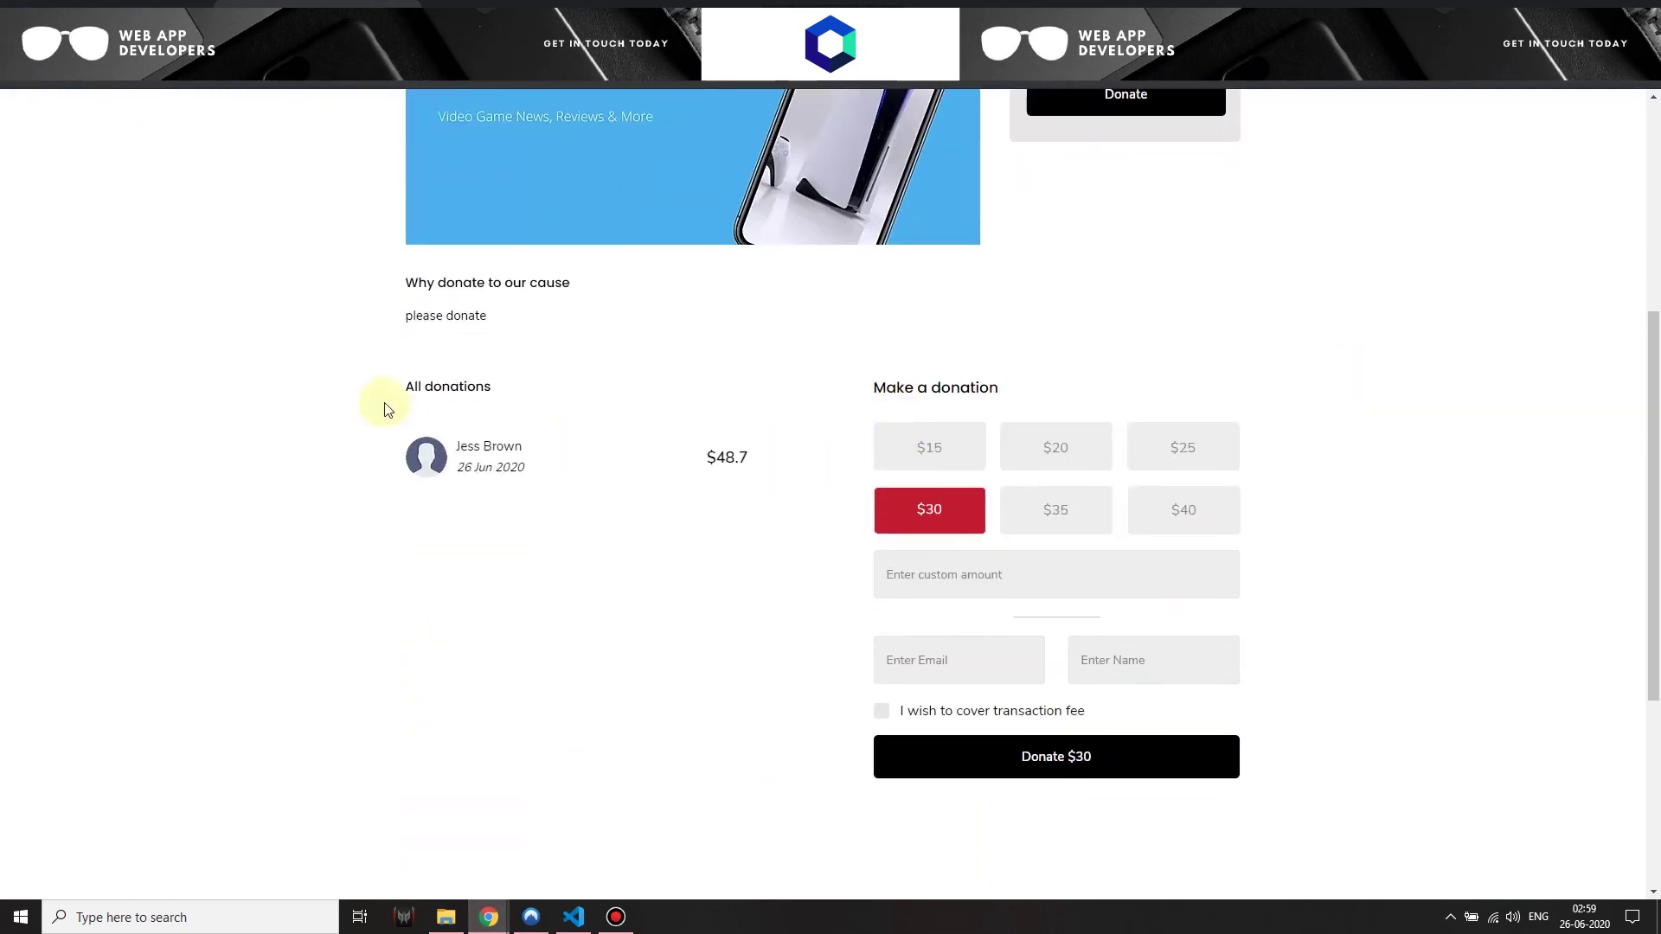
scroll(1218, 313, "up", 5)
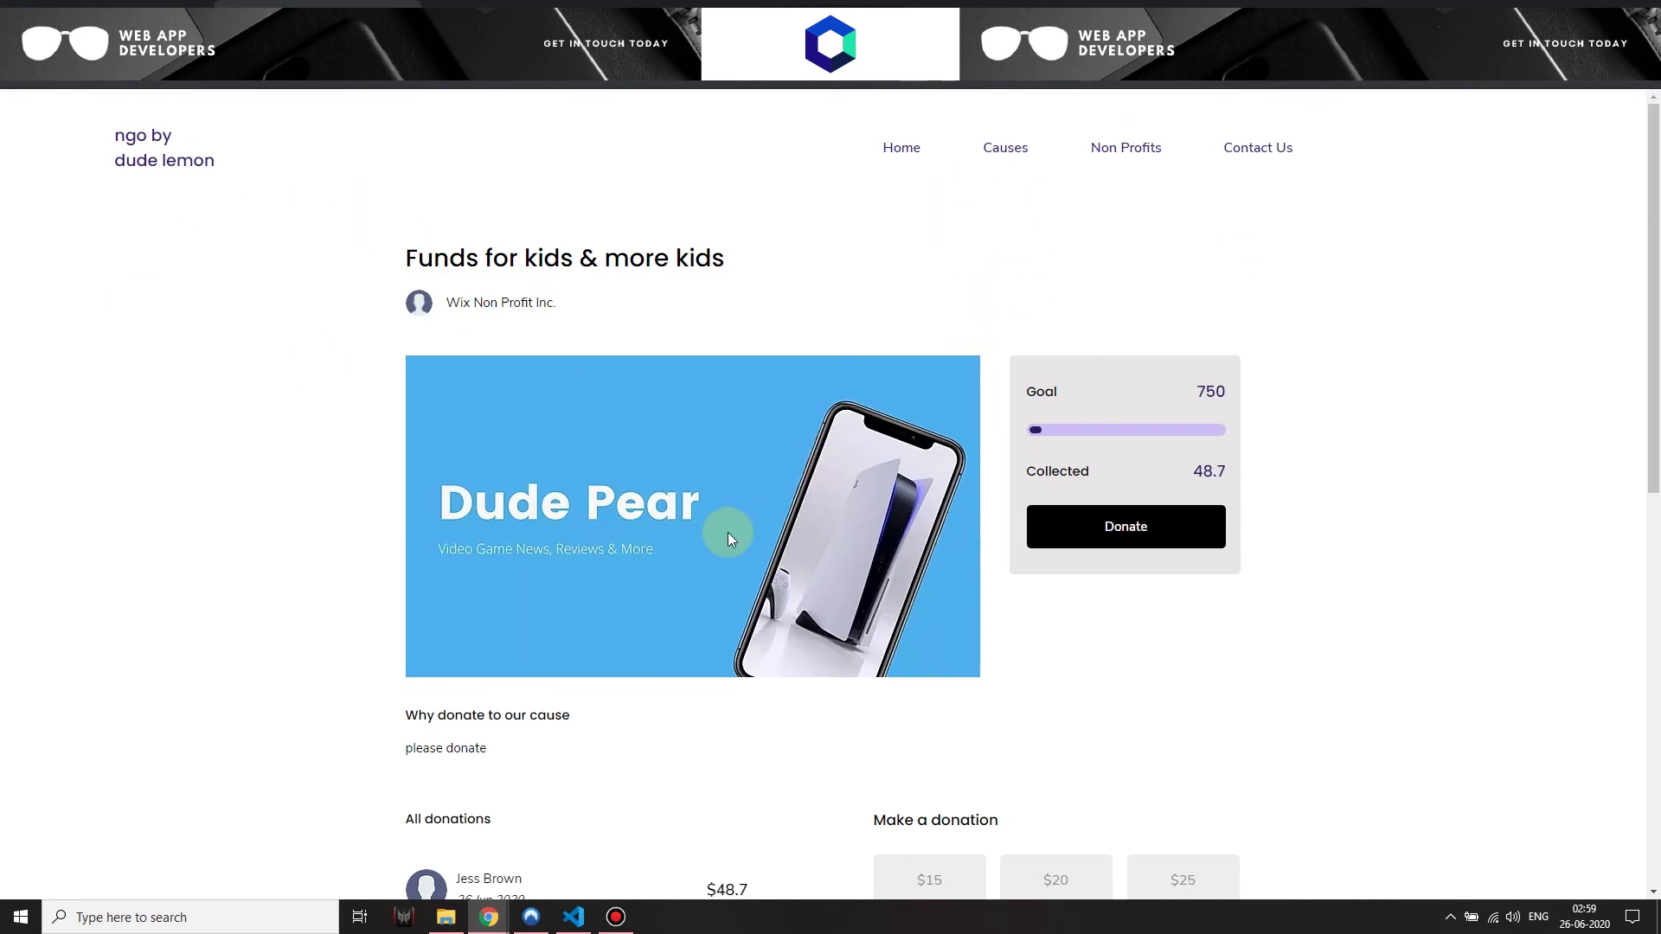
scroll(790, 312, "down", 6)
scroll(956, 418, "up", 6)
scroll(527, 474, "down", 3)
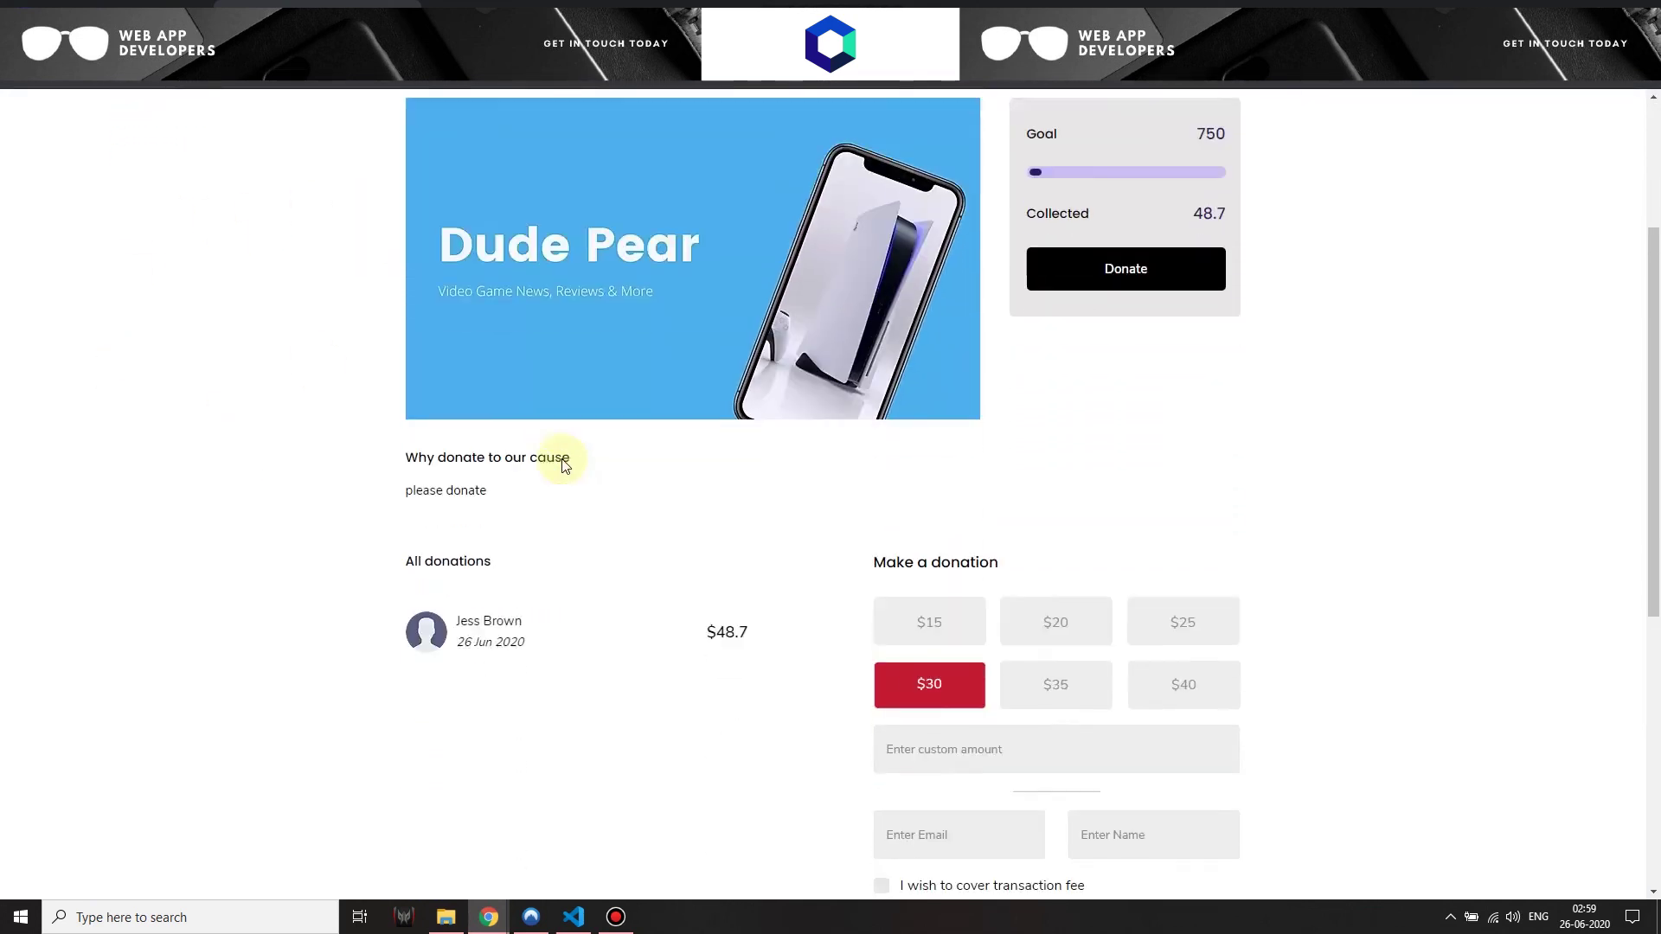